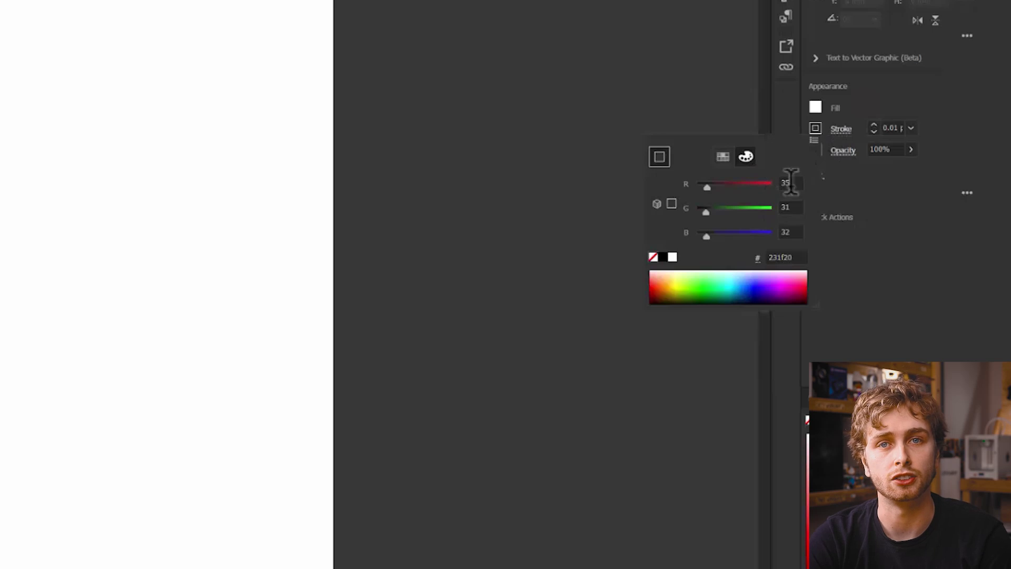
# - Set the stroke colour to pure red with RGB values 255, 0, 0
pyautogui.write('250')
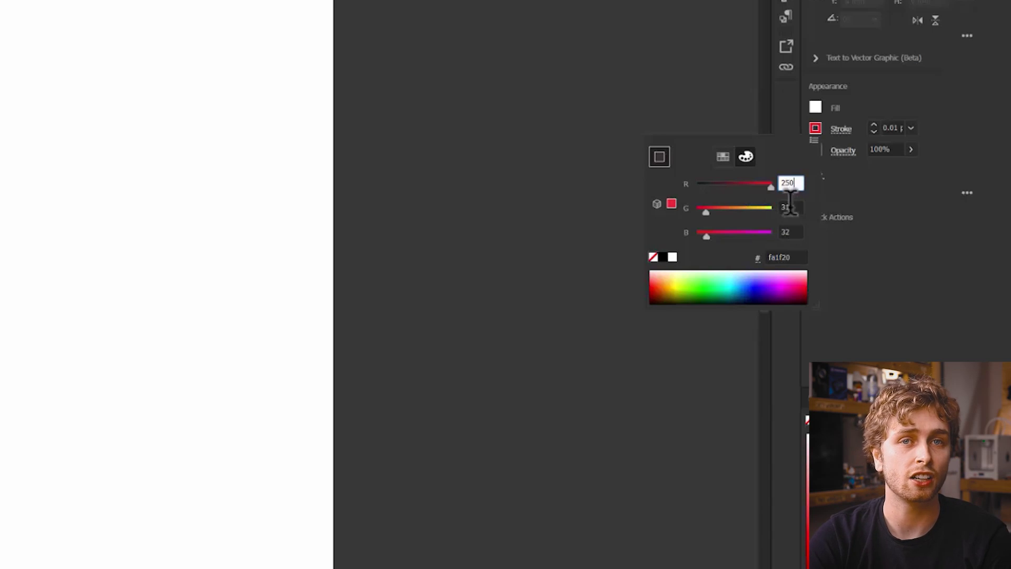
pyautogui.write('255')
pyautogui.moveTo(795, 207); pyautogui.dragTo(755, 205)
pyautogui.write('0')
pyautogui.moveTo(791, 232); pyautogui.dragTo(754, 232)
pyautogui.write('0')
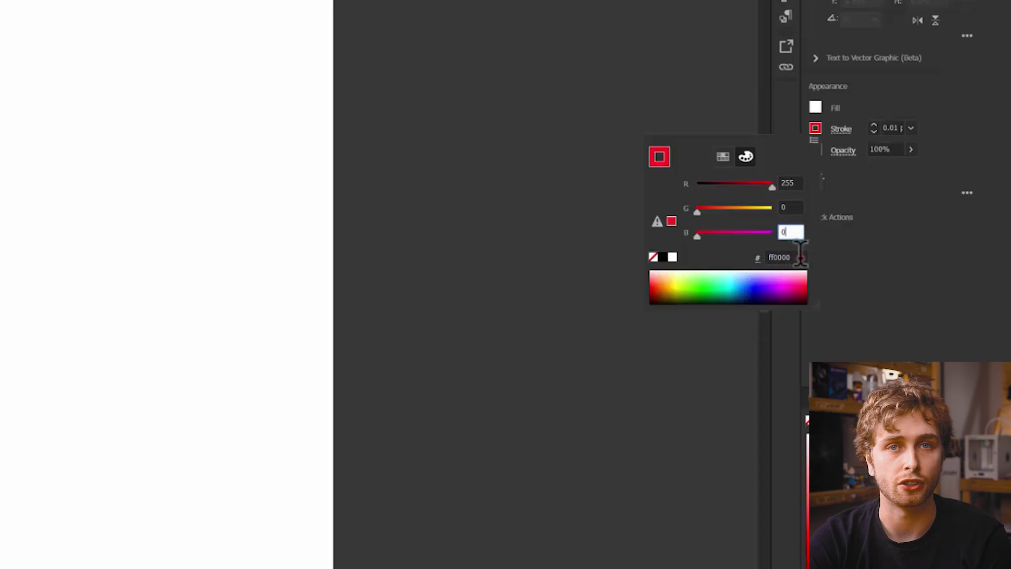
# - Create a rectangle 50 mm wide and 100 mm high starting from the artboard's centre
pyautogui.click(162, 304)
pyautogui.click(175, 304)
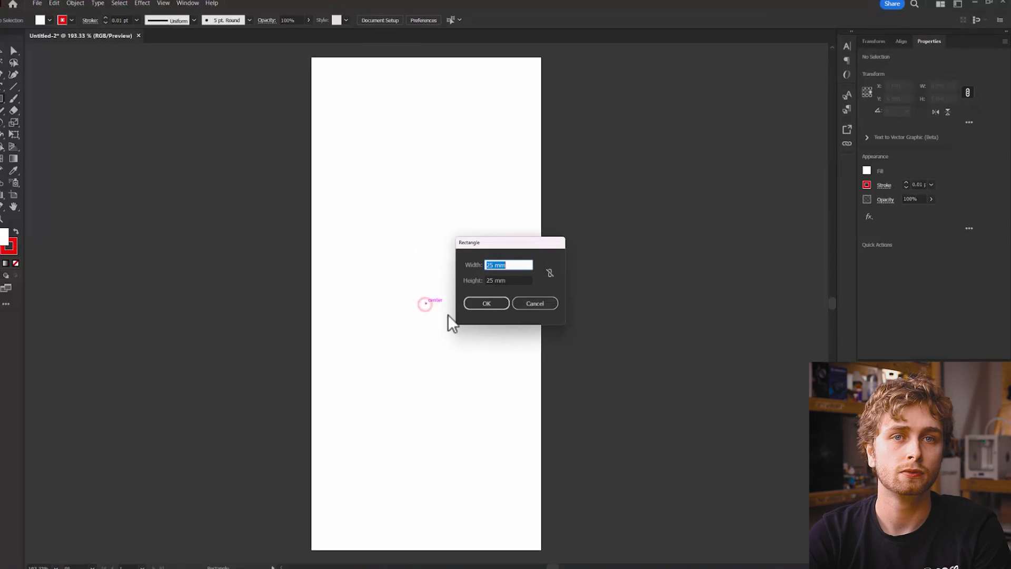
pyautogui.write('50')
pyautogui.write('100')
pyautogui.click(519, 264)
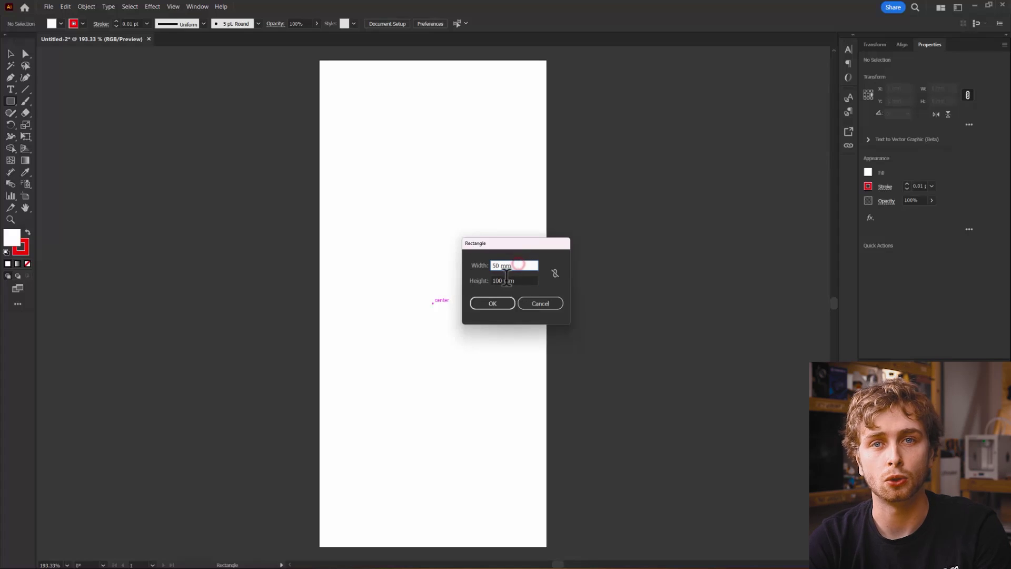
pyautogui.click(493, 304)
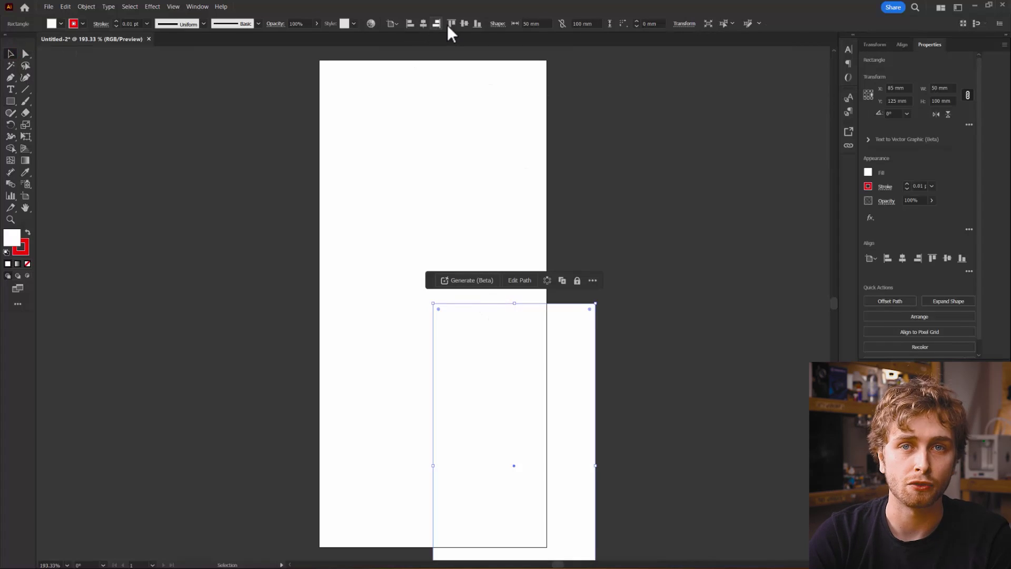
# - Centre the rectangle horizontally and vertically on the artboard and shift it slightly downward
pyautogui.click(423, 23)
pyautogui.click(465, 23)
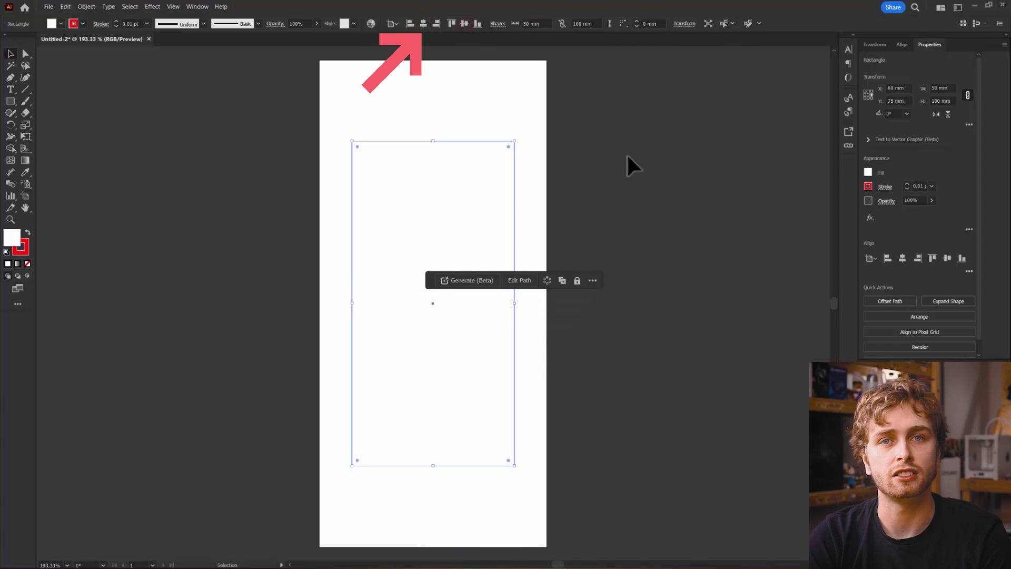
pyautogui.click(644, 162)
pyautogui.moveTo(514, 169); pyautogui.dragTo(516, 199)
pyautogui.click(615, 208)
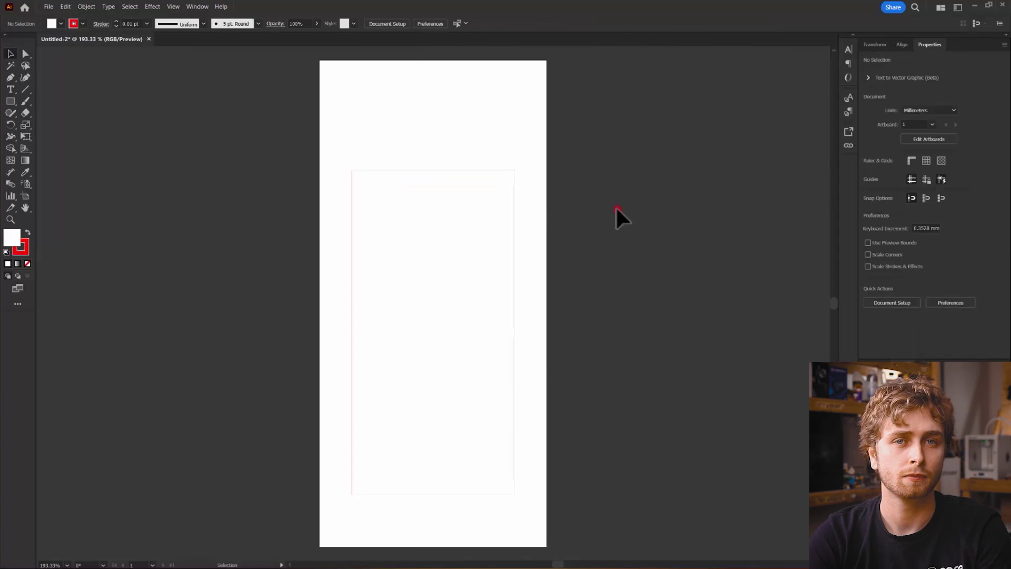
# - Draw a 50 mm circle with the Ellipse tool, centred on the midpoint of the rectangle's top edge
pyautogui.click(13, 102)
pyautogui.click(62, 124)
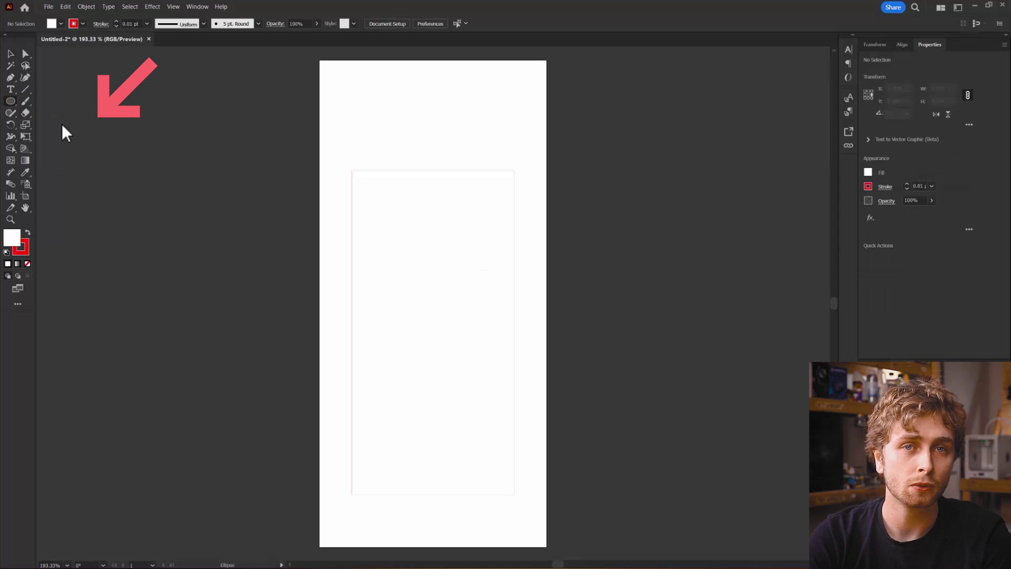
pyautogui.moveTo(433, 169); pyautogui.dragTo(349, 162)
pyautogui.press('v')
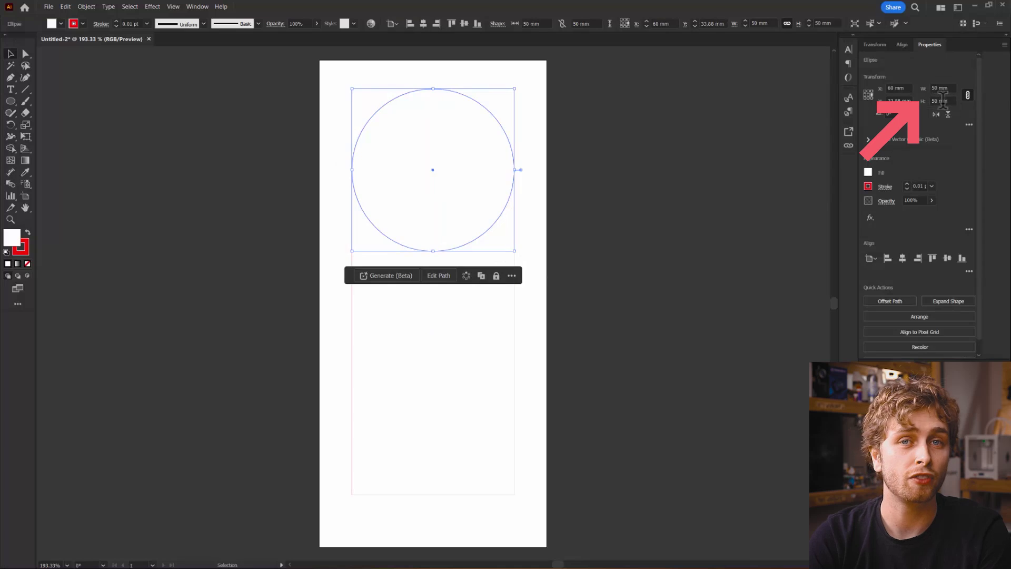
pyautogui.click(663, 229)
# - Merge the circle and the rectangle into a single arch outline with the Shape Builder tool
pyautogui.click(481, 141)
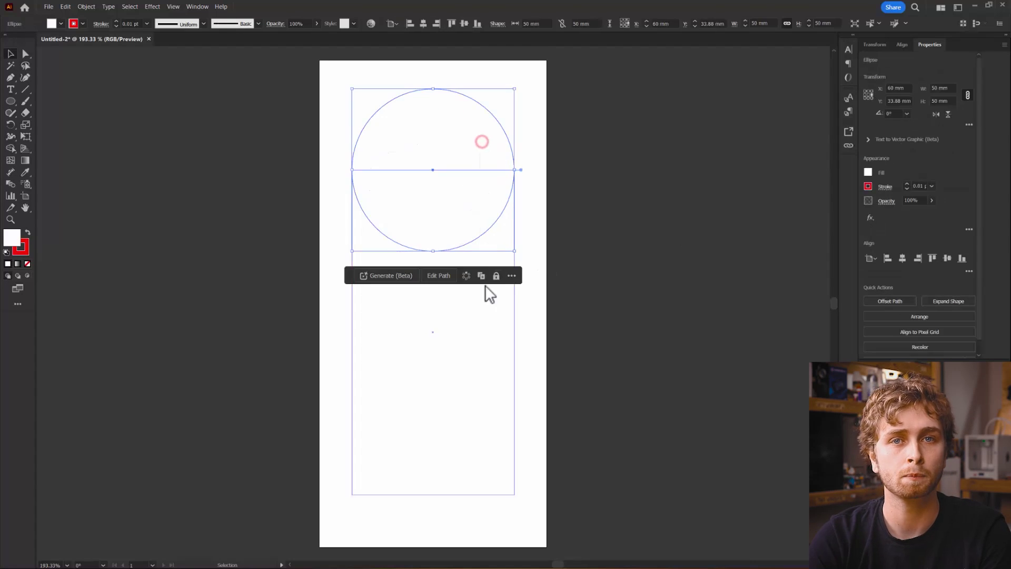
pyautogui.keyDown('shift'); pyautogui.click(474, 345); pyautogui.keyUp('shift')
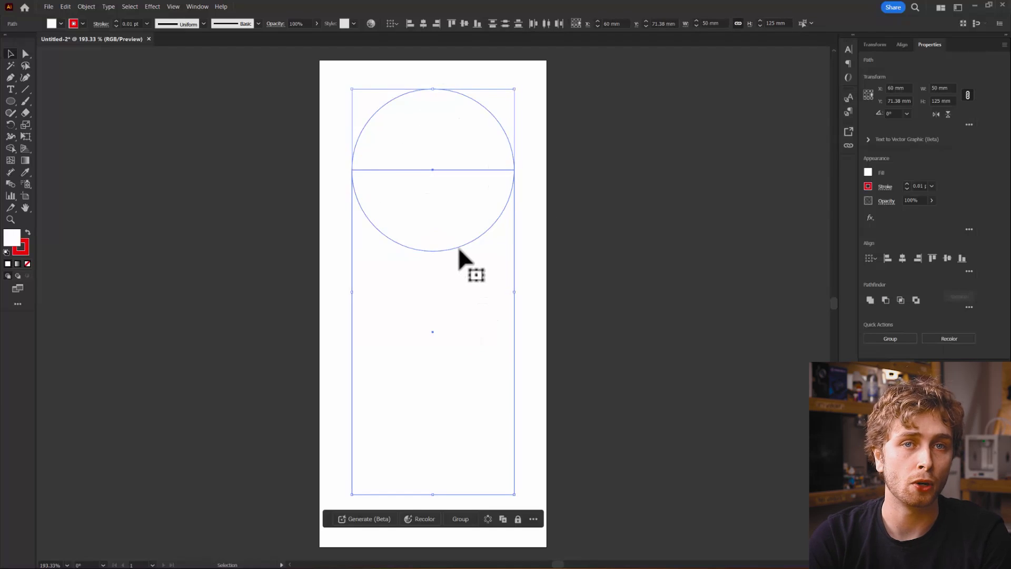
pyautogui.click(11, 149)
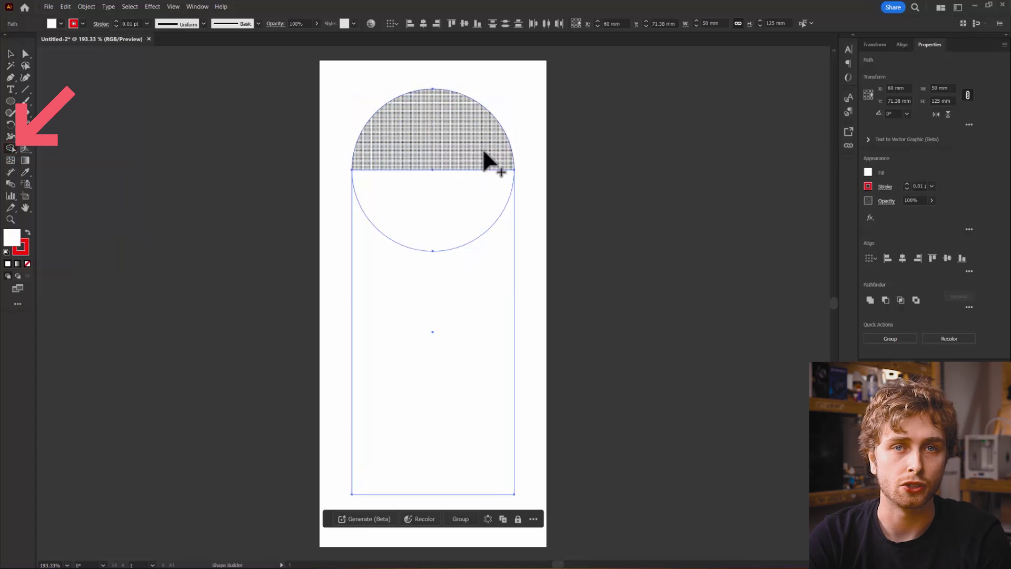
pyautogui.moveTo(444, 149); pyautogui.dragTo(437, 190)
pyautogui.moveTo(430, 253); pyautogui.dragTo(430, 324)
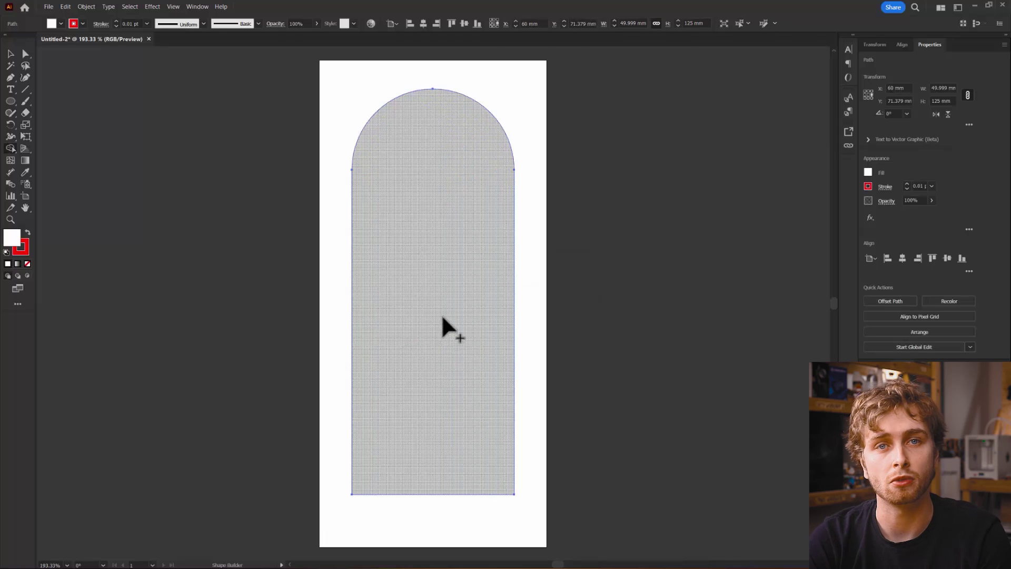
pyautogui.press('v')
pyautogui.click(442, 206)
pyautogui.click(328, 345)
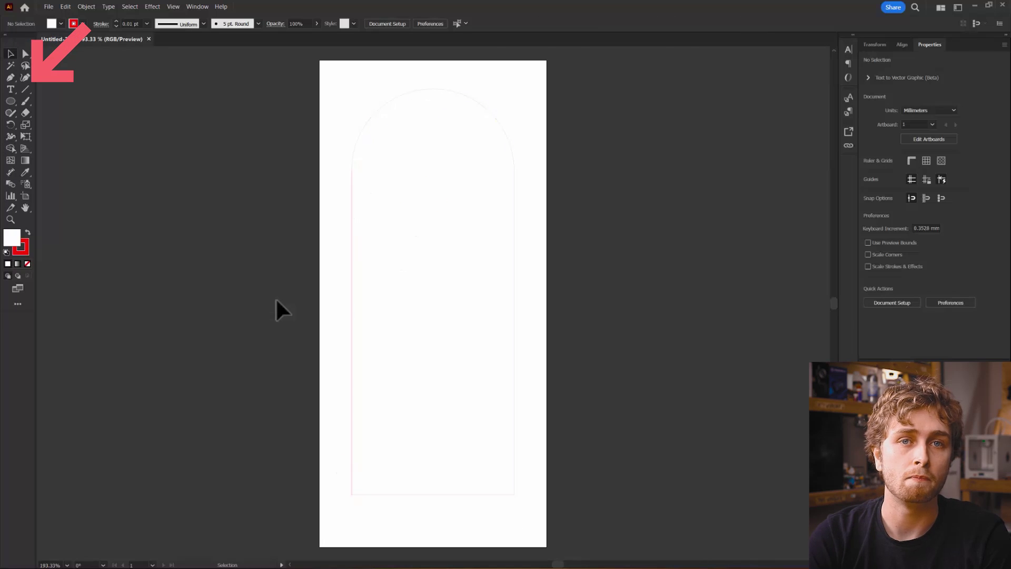
# - Create a horizontal line segment 5 mm long at 0° inside the arch
pyautogui.click(23, 89)
pyautogui.click(404, 292)
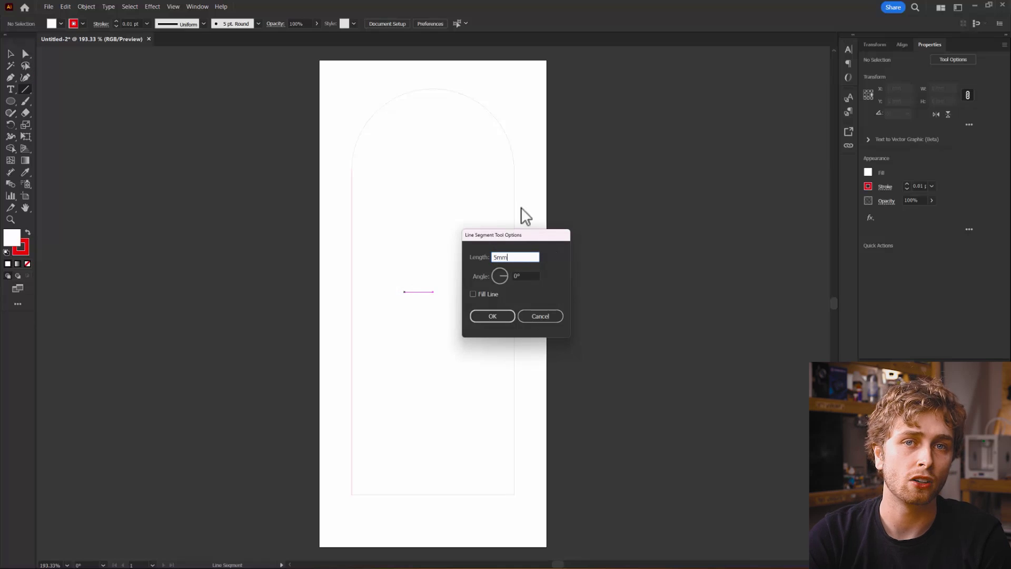
pyautogui.click(486, 315)
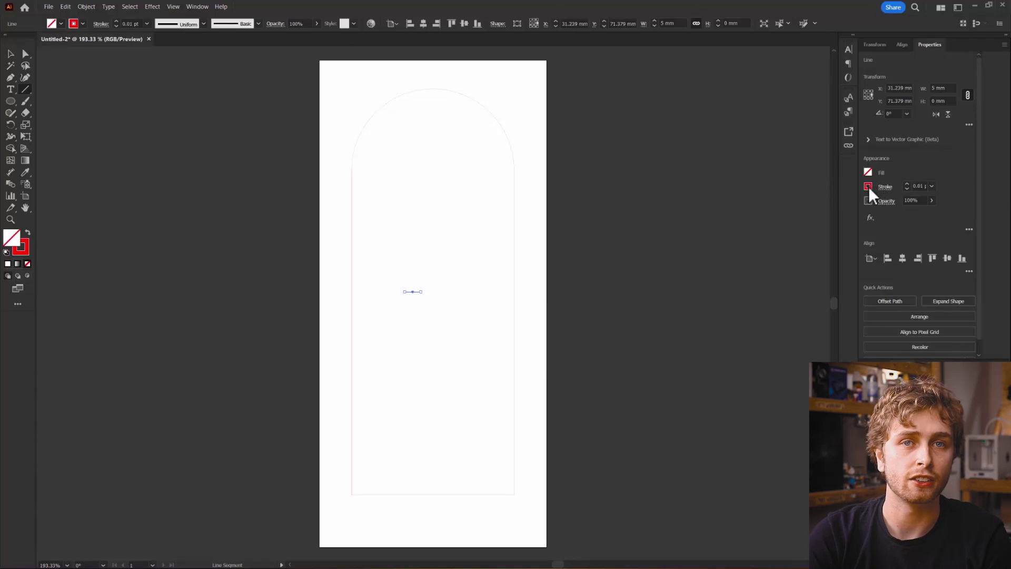
# - Give the short line a black stroke with a weight of 1 pt to designate an engrave
pyautogui.click(868, 186)
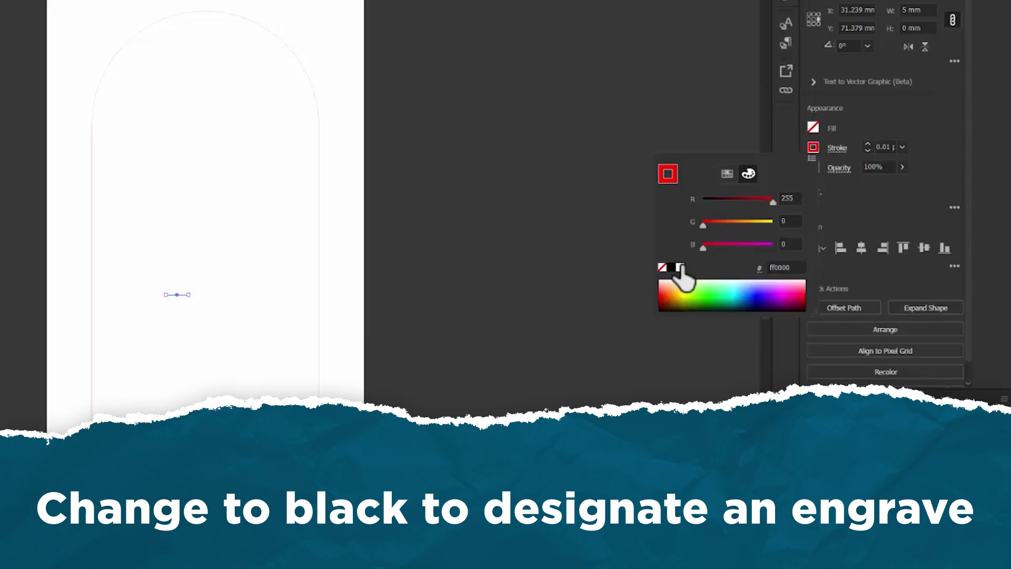
pyautogui.click(671, 267)
pyautogui.click(868, 136)
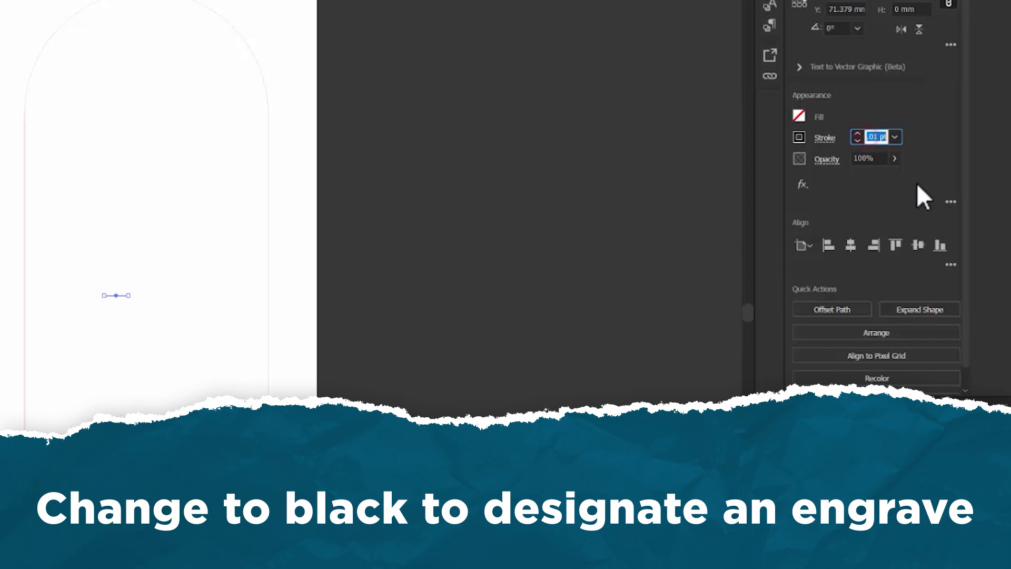
pyautogui.press('Return')
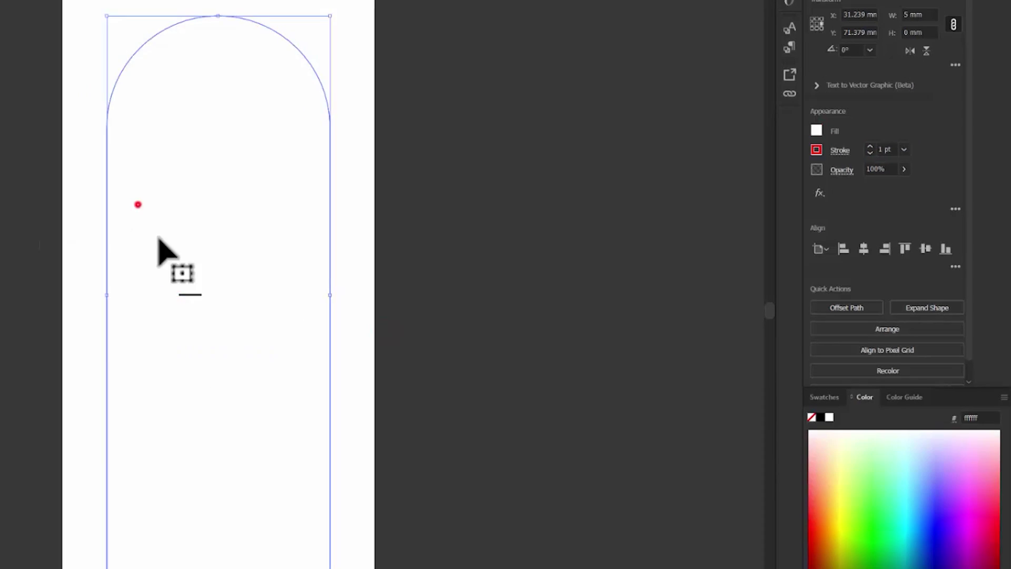
# - Move the short black line onto the arch's bottom edge so it starts at the lower-left corner
pyautogui.moveTo(342, 316); pyautogui.dragTo(291, 508)
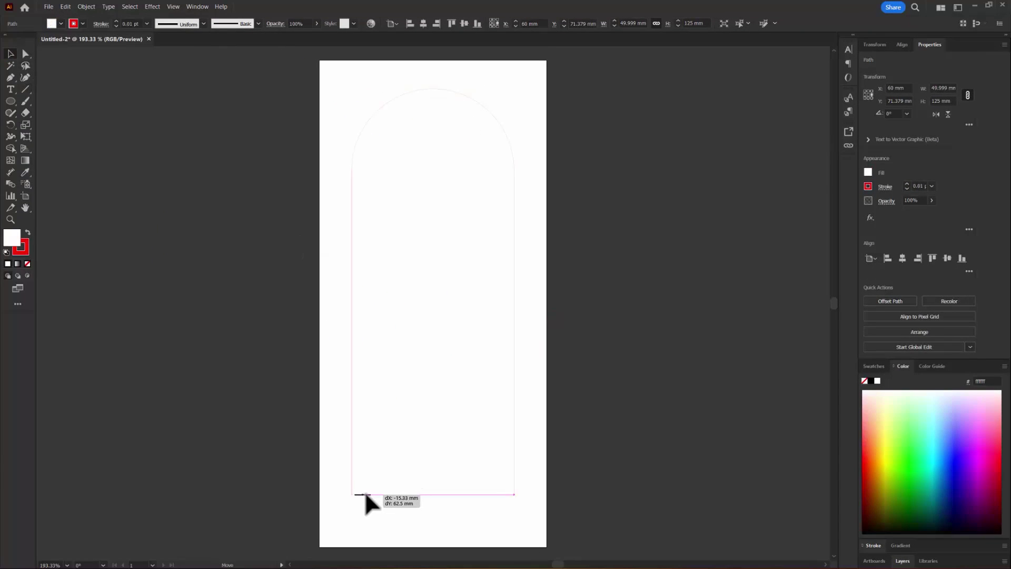
pyautogui.moveTo(365, 494); pyautogui.dragTo(362, 494)
pyautogui.scroll(6, 346, 502)
pyautogui.click(444, 473)
pyautogui.click(452, 463)
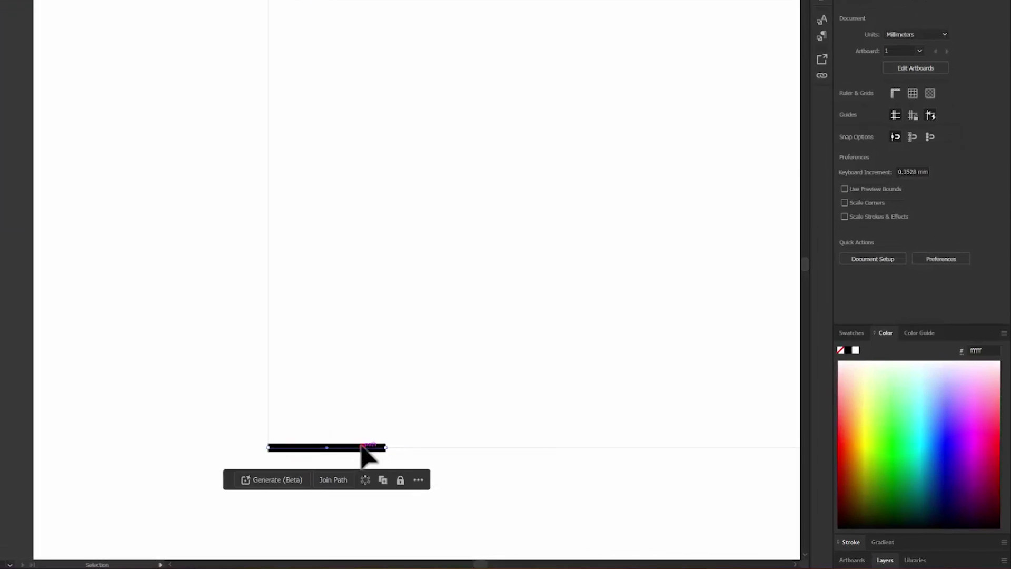
pyautogui.click(362, 447)
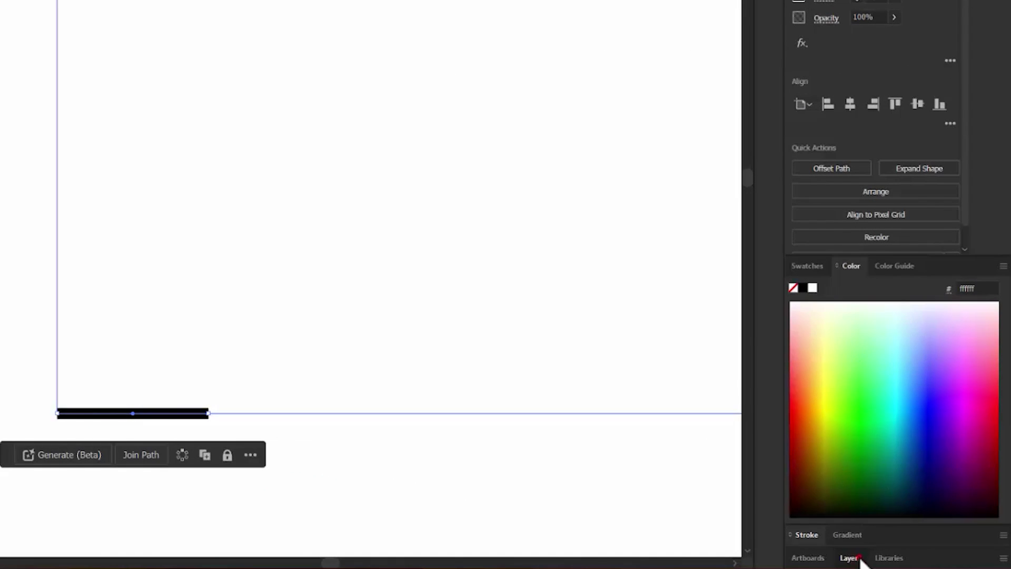
# - Lock the arch path in the layer list
pyautogui.click(858, 558)
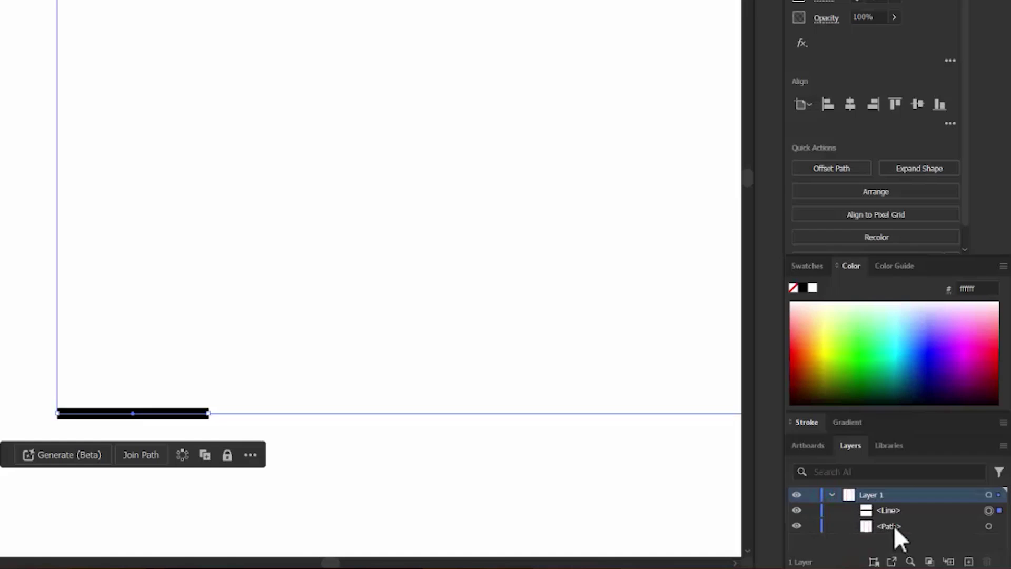
pyautogui.click(894, 525)
pyautogui.click(989, 525)
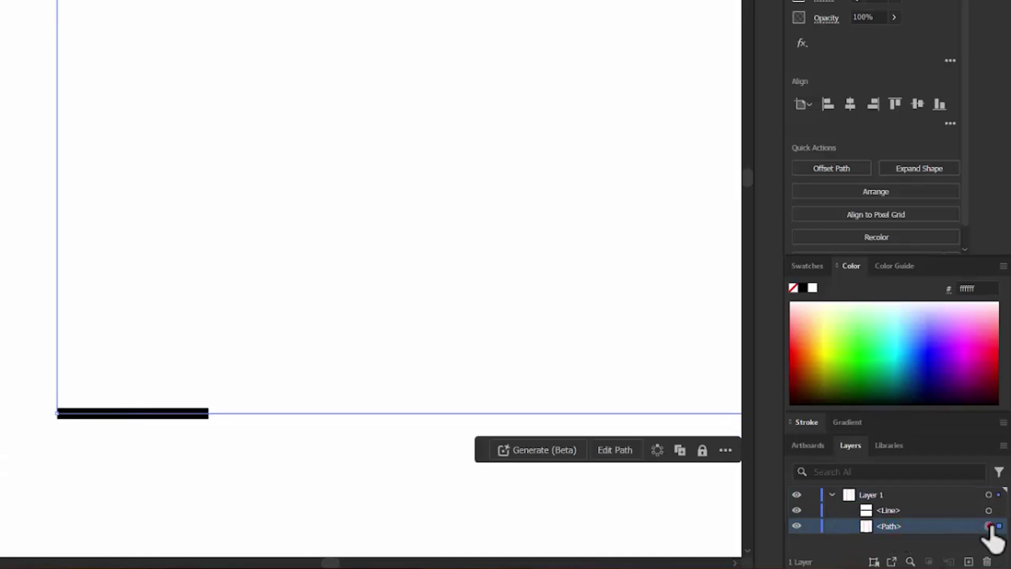
pyautogui.click(812, 526)
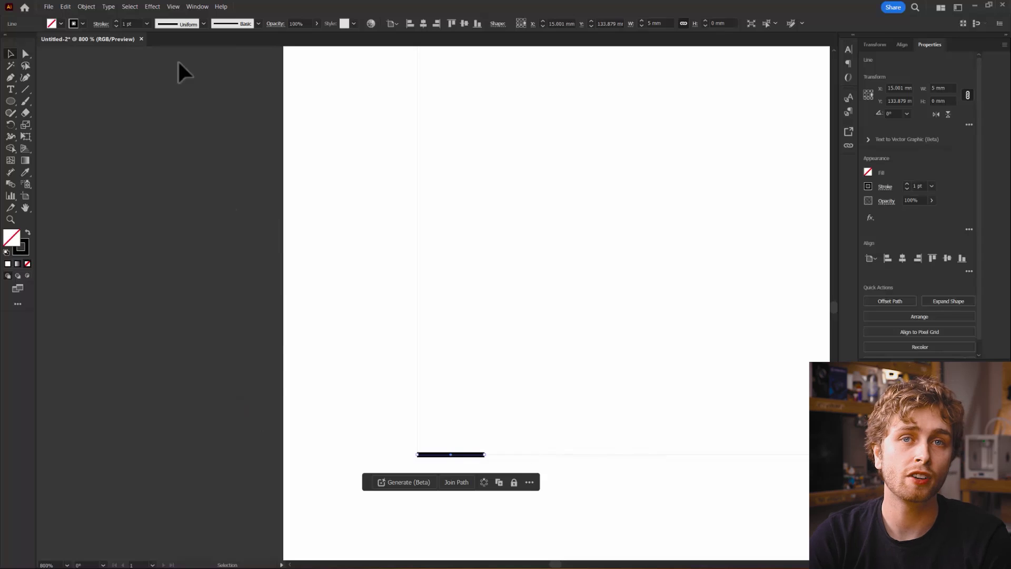
# - Start a Transform effect on the short black line and set the number of copies to 9
pyautogui.click(155, 7)
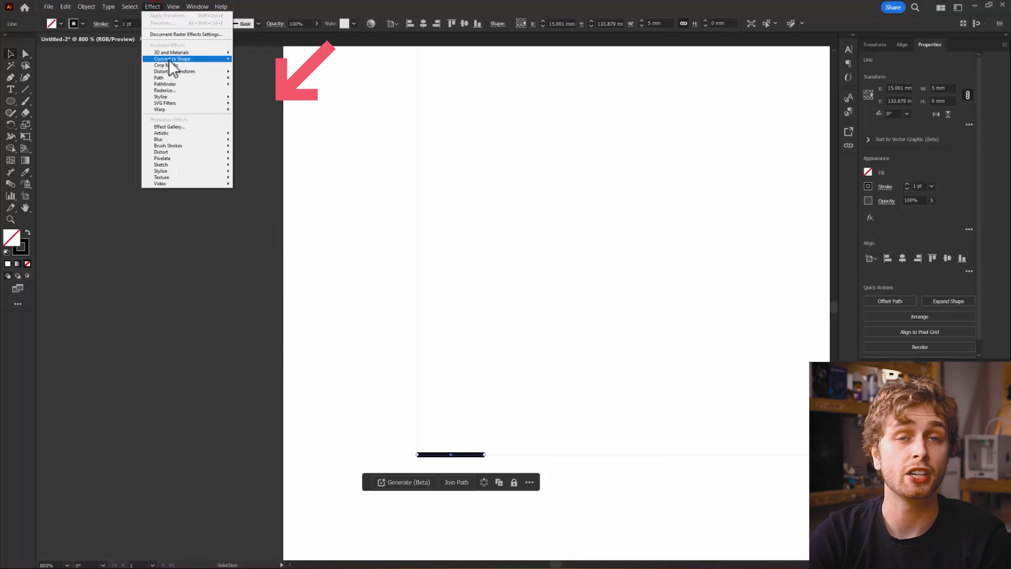
pyautogui.moveTo(169, 72)
pyautogui.click(259, 99)
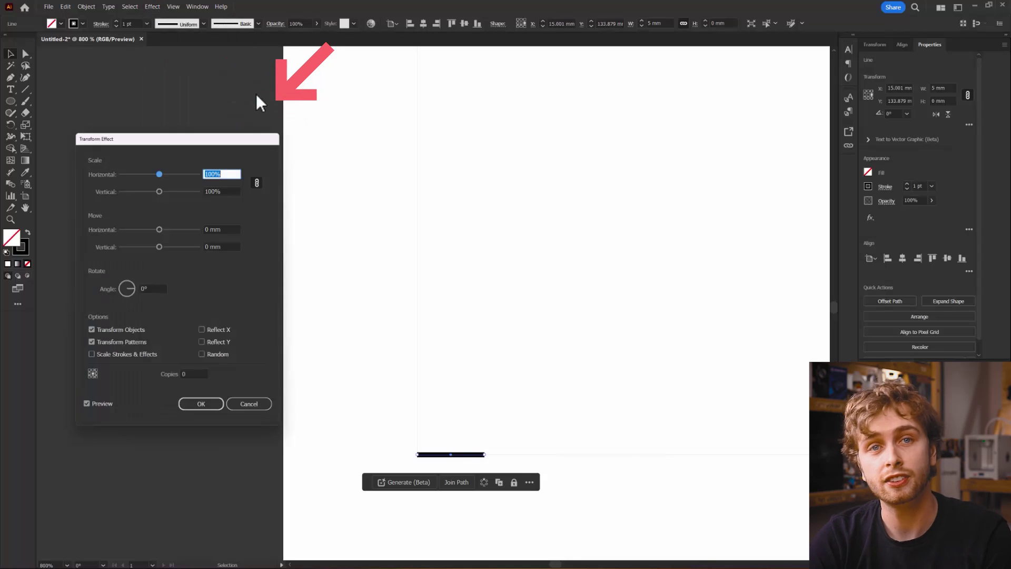
pyautogui.click(191, 373)
pyautogui.write('9')
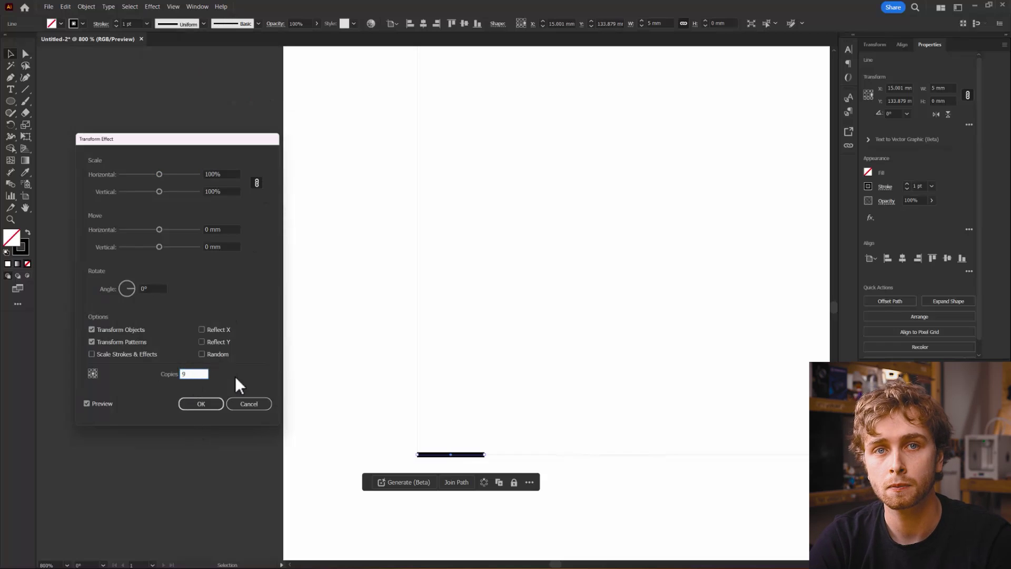
# - Set the effect's vertical move to -1 mm and apply it to stack the copies upward
pyautogui.click(221, 246)
pyautogui.write('1')
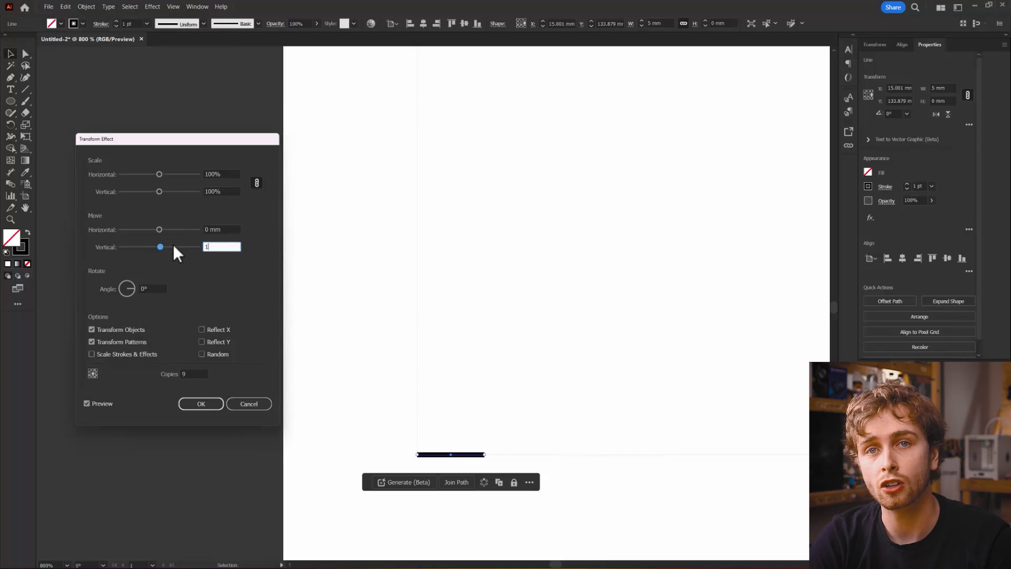
pyautogui.click(234, 228)
pyautogui.click(205, 246)
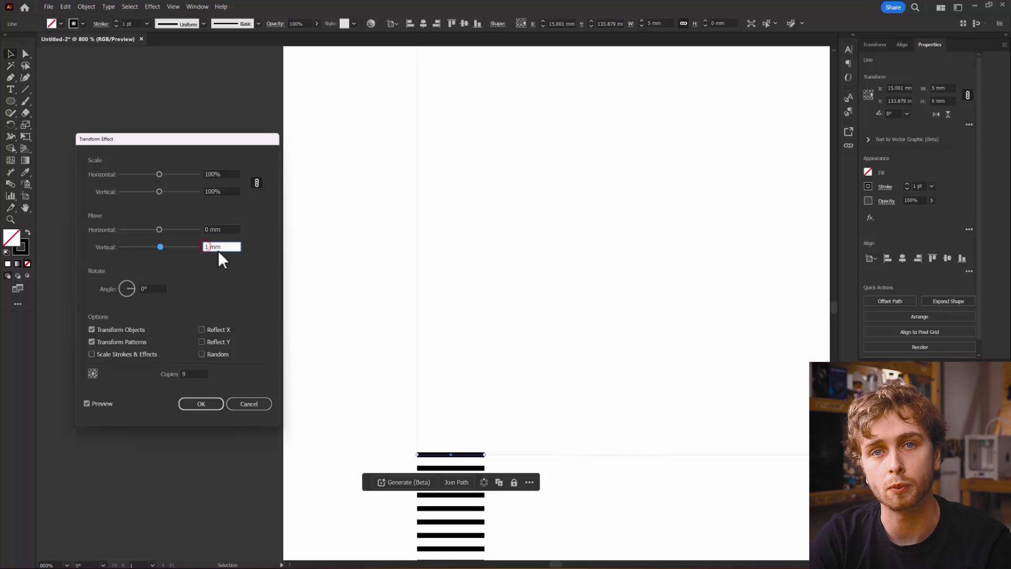
pyautogui.write('-')
pyautogui.hotkey('shift', 'Tab')
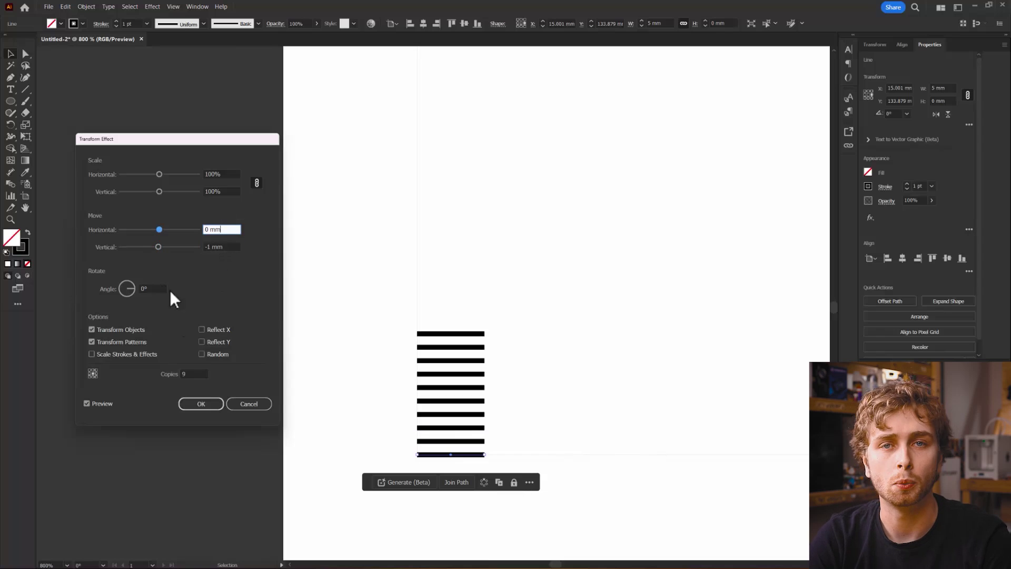
pyautogui.click(203, 404)
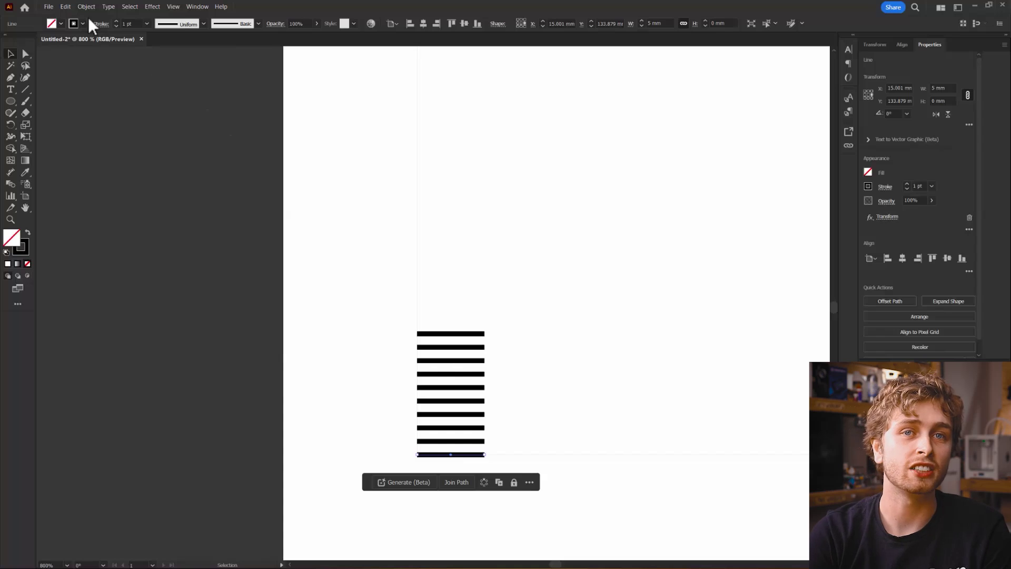
# - Expand the appearance of the stacked lines and ungroup them
pyautogui.click(87, 7)
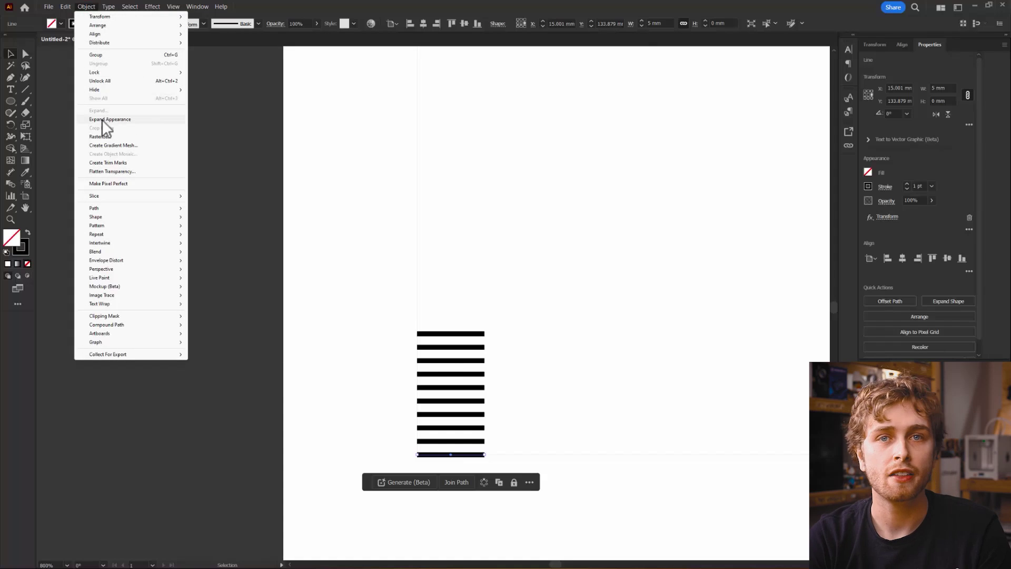
pyautogui.click(117, 121)
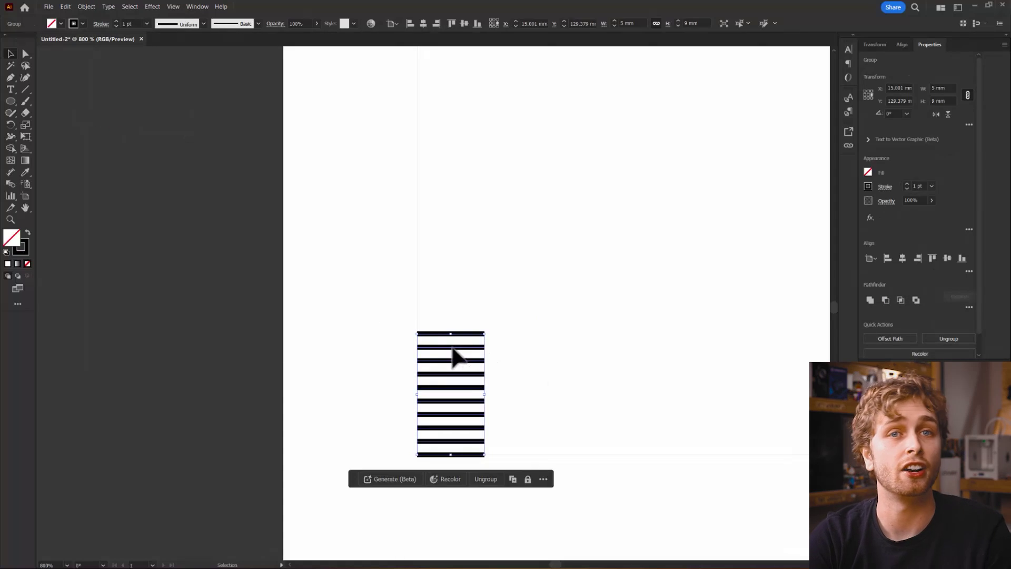
pyautogui.rightClick(454, 347)
pyautogui.click(477, 466)
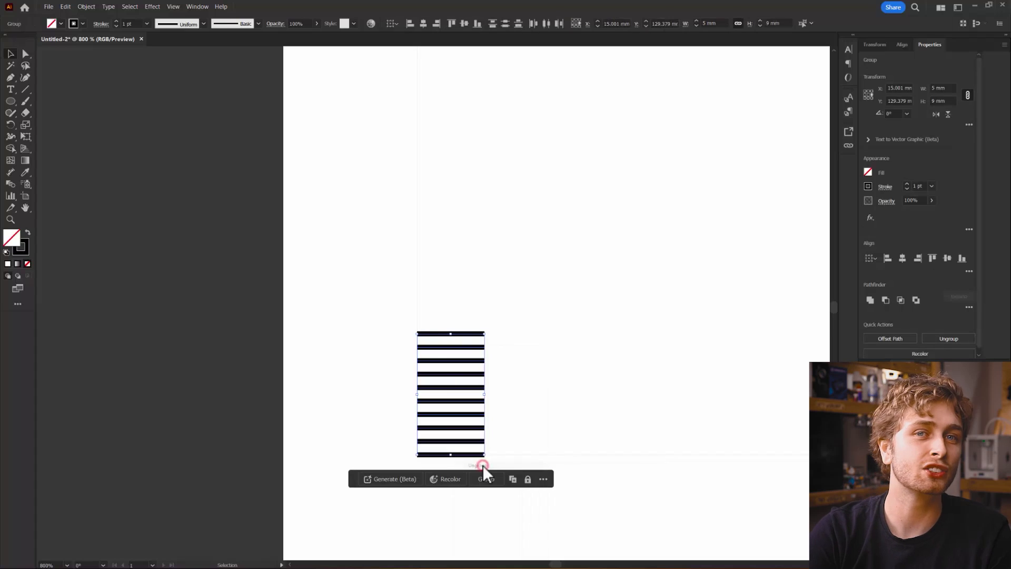
pyautogui.click(462, 335)
pyautogui.click(486, 334)
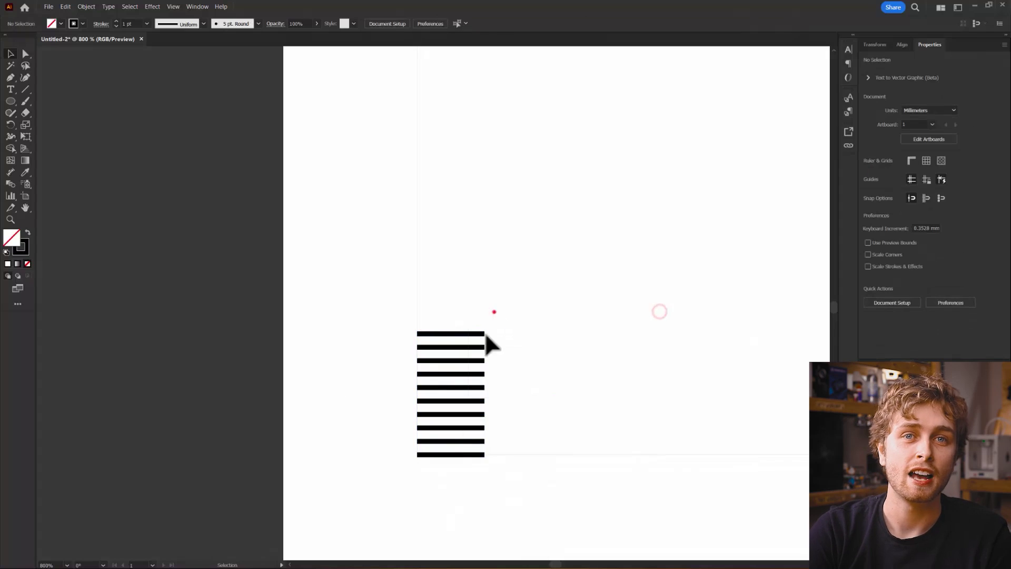
# - Group the nine upper lines, set their width to 2.5 mm and line them up with the bottom line's left end
pyautogui.moveTo(461, 442); pyautogui.dragTo(461, 442)
pyautogui.hotkey('ctrl', 'g')
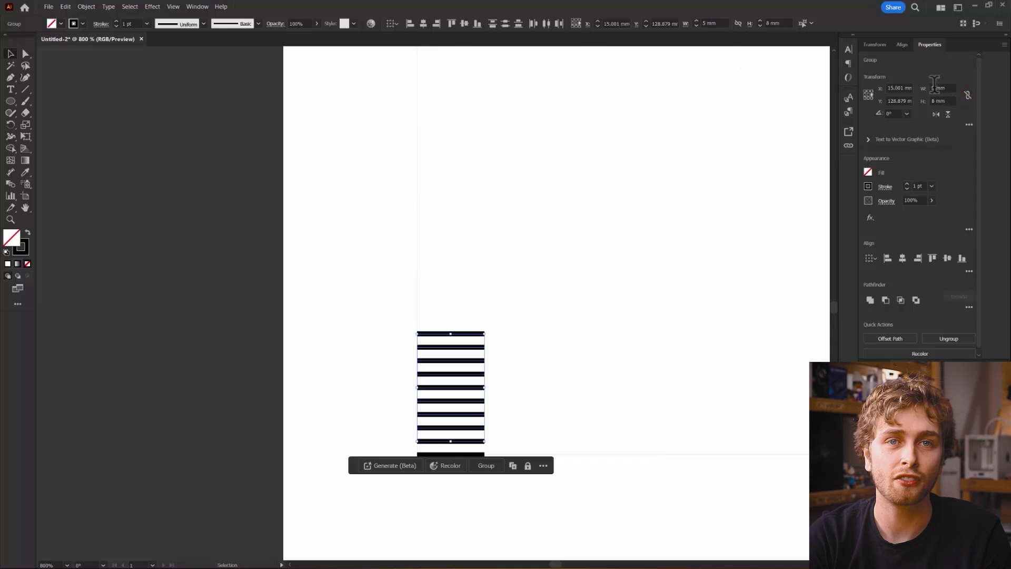
pyautogui.press('Return')
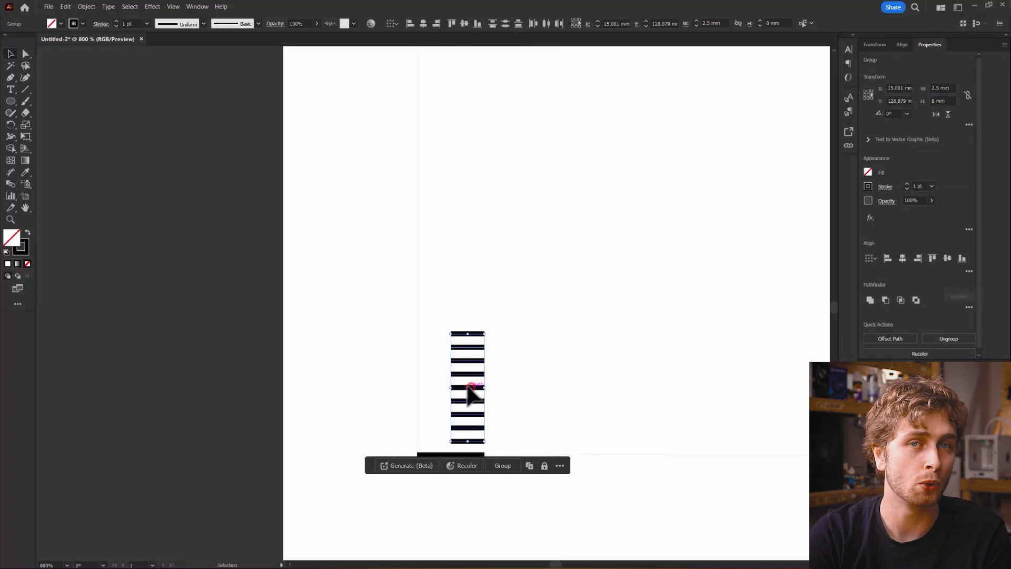
pyautogui.click(490, 380)
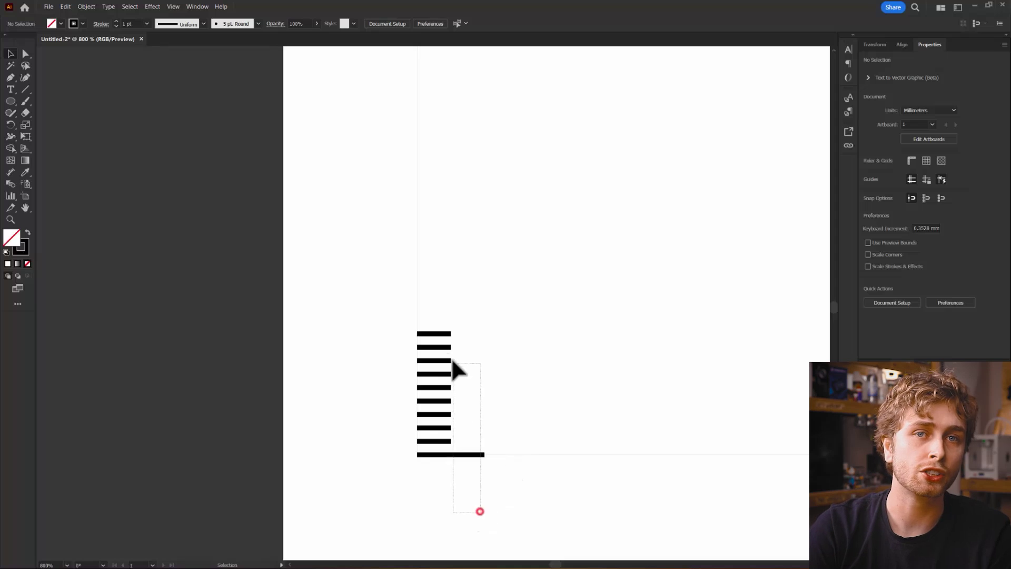
# - Group all ten lines and give their strokes round caps
pyautogui.moveTo(436, 335); pyautogui.dragTo(436, 335)
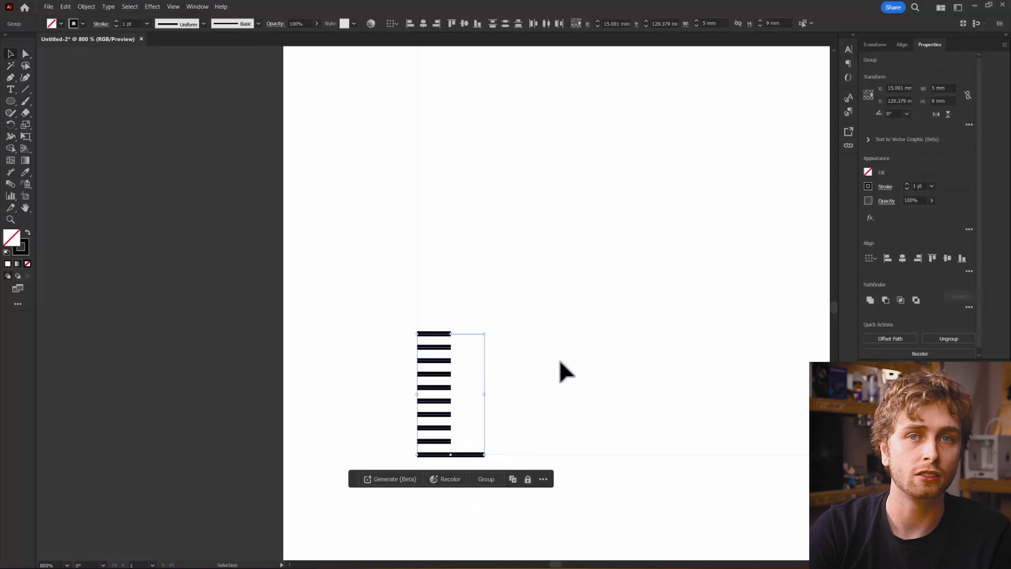
pyautogui.click(889, 187)
pyautogui.click(832, 212)
pyautogui.click(535, 380)
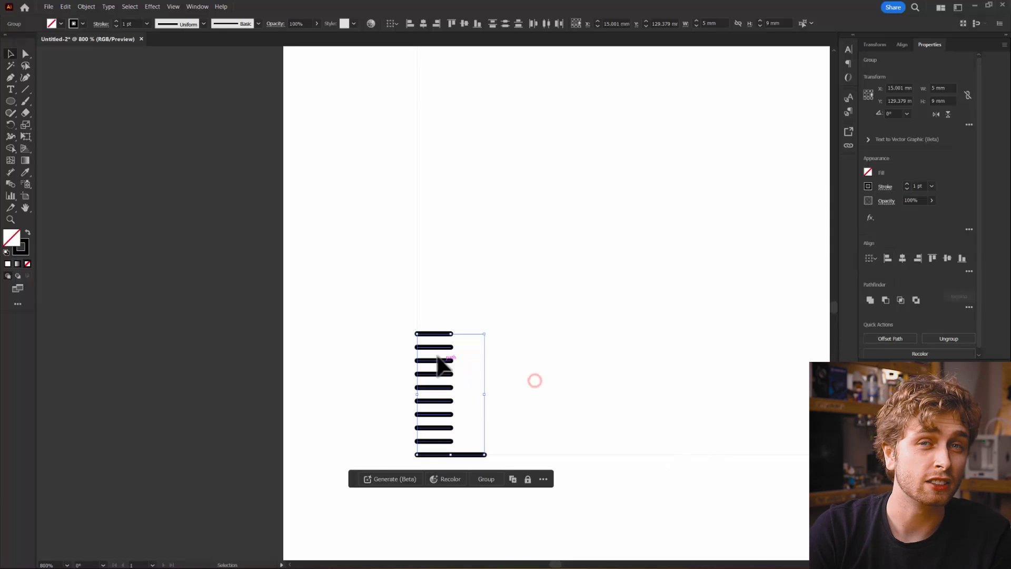
pyautogui.scroll(4, 438, 357)
pyautogui.click(543, 348)
pyautogui.scroll(-4, 489, 295)
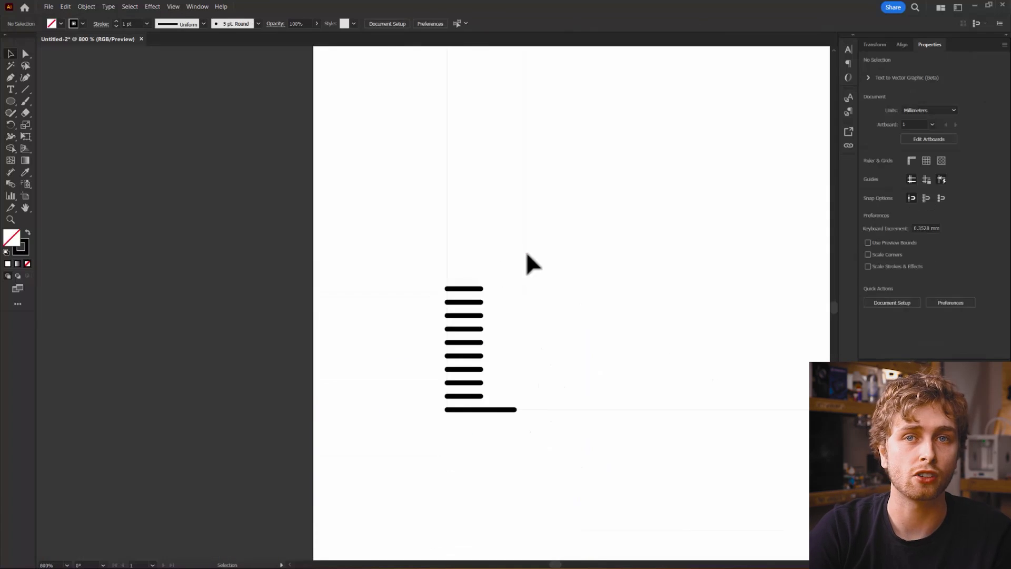
# - Apply a Transform effect to the grouped lines with 10 copies and a vertical move of -10 mm
pyautogui.click(459, 410)
pyautogui.scroll(-2, 435, 421)
pyautogui.click(152, 6)
pyautogui.moveTo(189, 71)
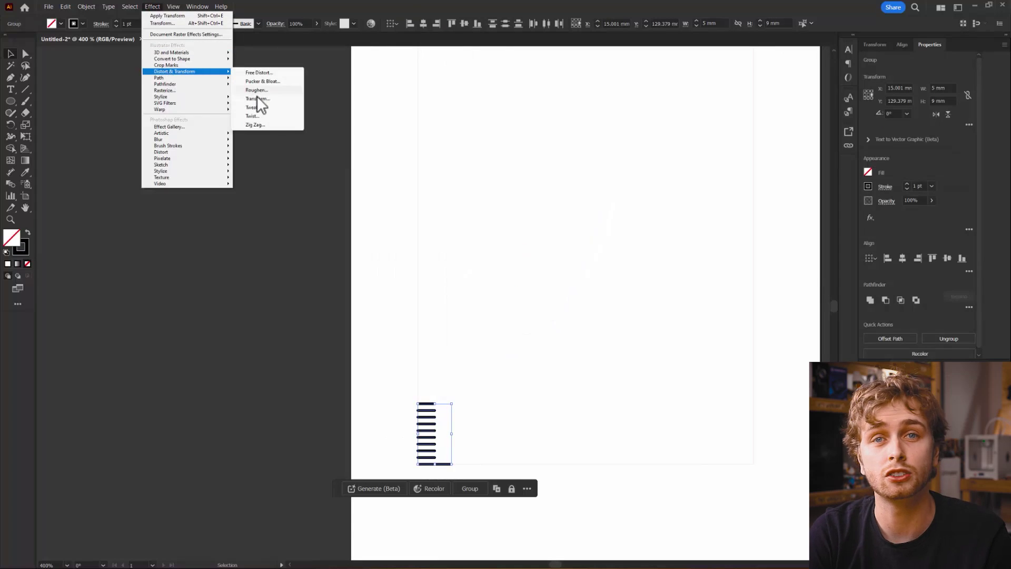
pyautogui.click(258, 99)
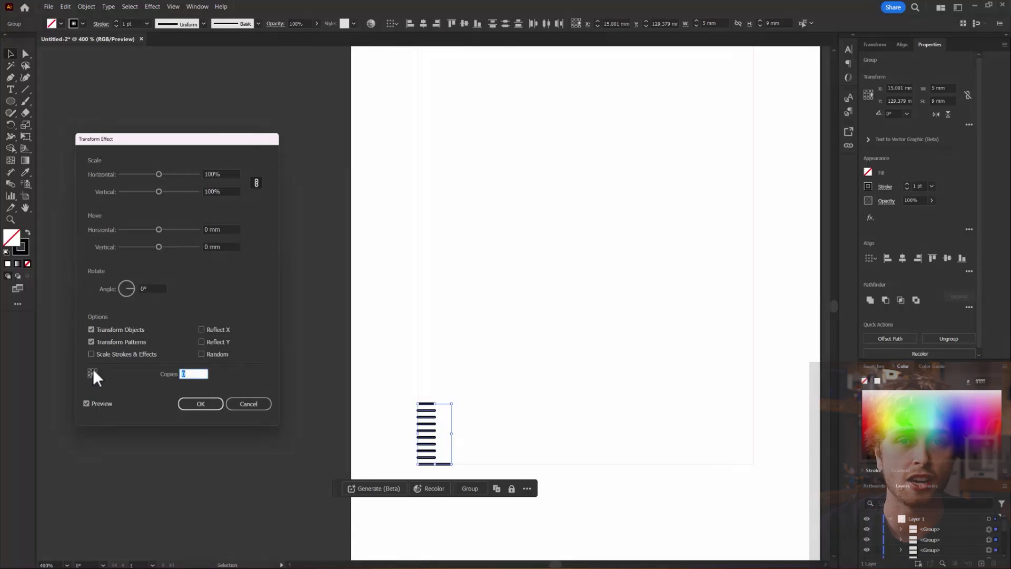
pyautogui.click(158, 247)
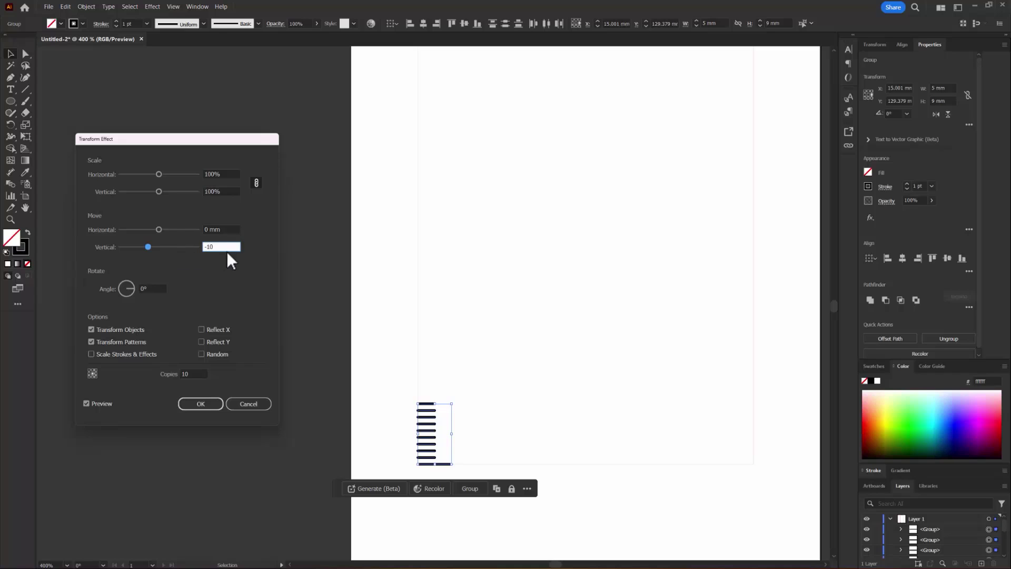
pyautogui.write('-10')
pyautogui.click(230, 229)
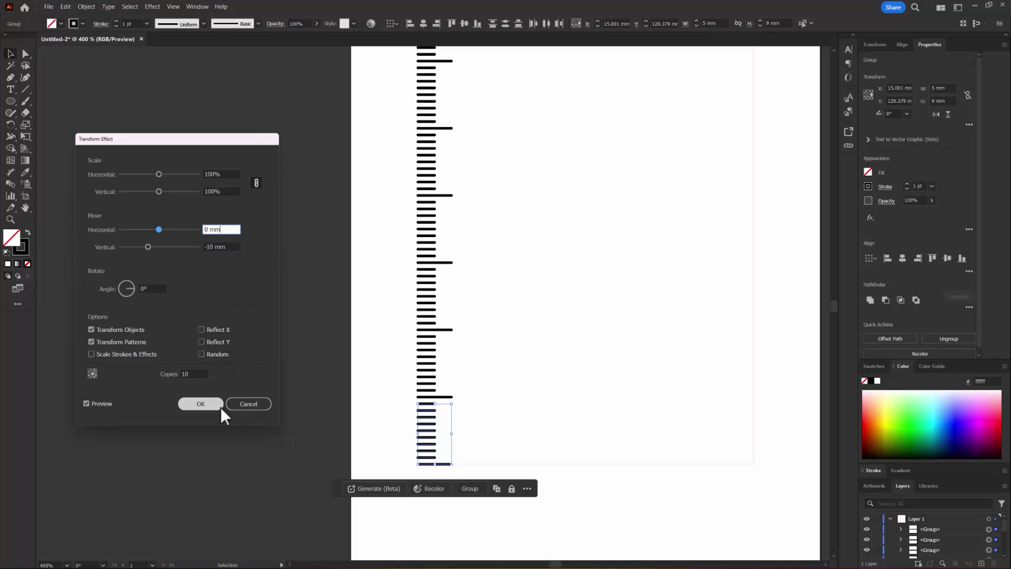
pyautogui.click(220, 407)
# - Expand the appearance of the repeated ruler marks along the arch's left edge
pyautogui.moveTo(449, 502); pyautogui.dragTo(419, 245)
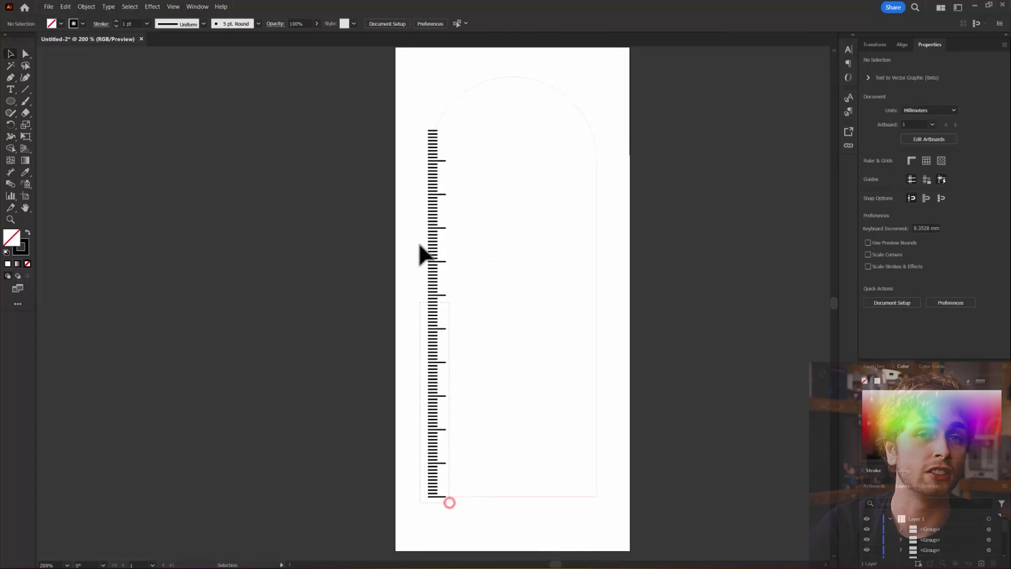
pyautogui.click(417, 128)
pyautogui.click(86, 6)
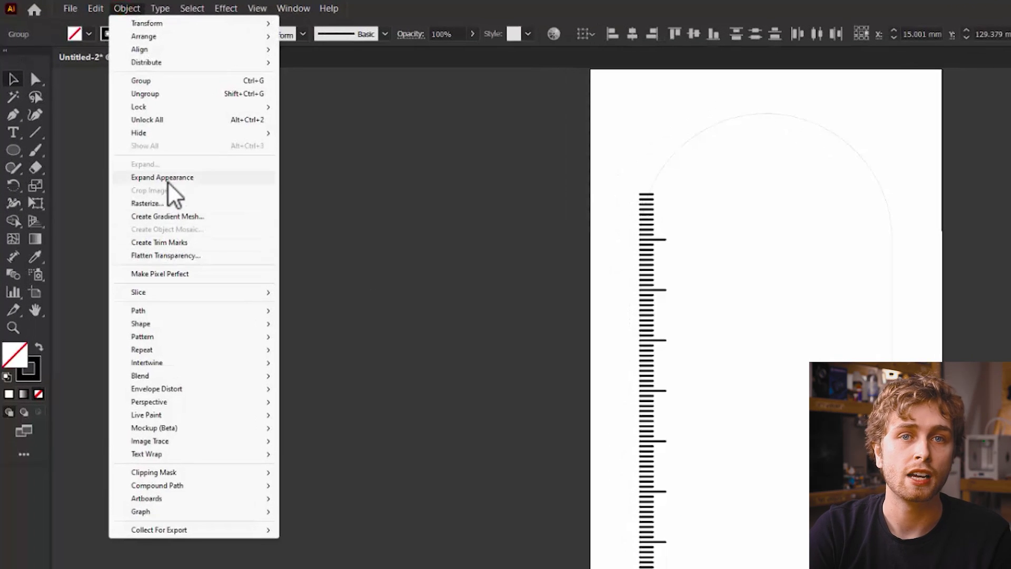
pyautogui.click(153, 164)
# - Ungroup the ruler marks and delete the surplus short lines above the topmost long mark
pyautogui.click(118, 8)
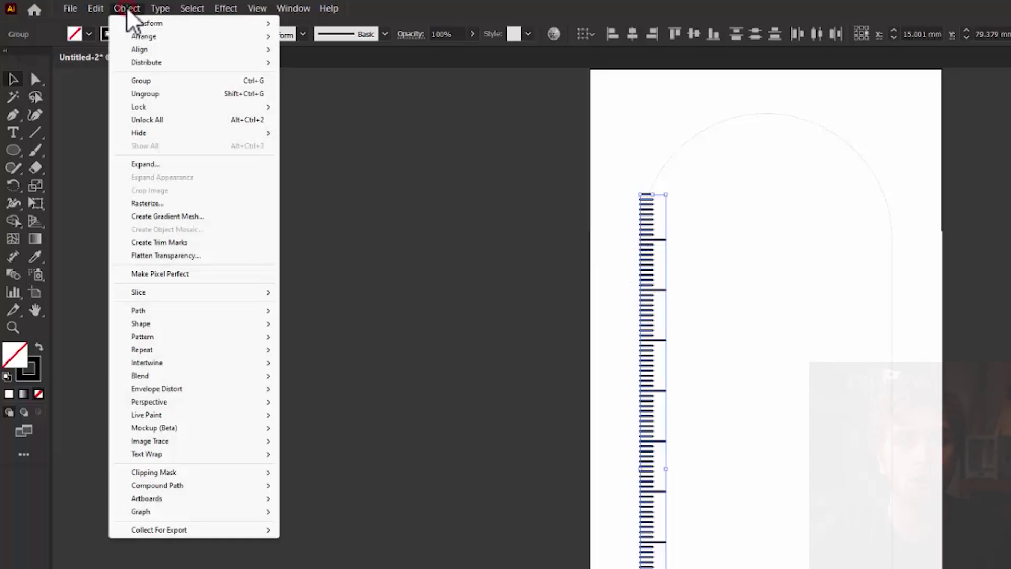
pyautogui.click(150, 93)
pyautogui.moveTo(682, 169); pyautogui.dragTo(632, 250)
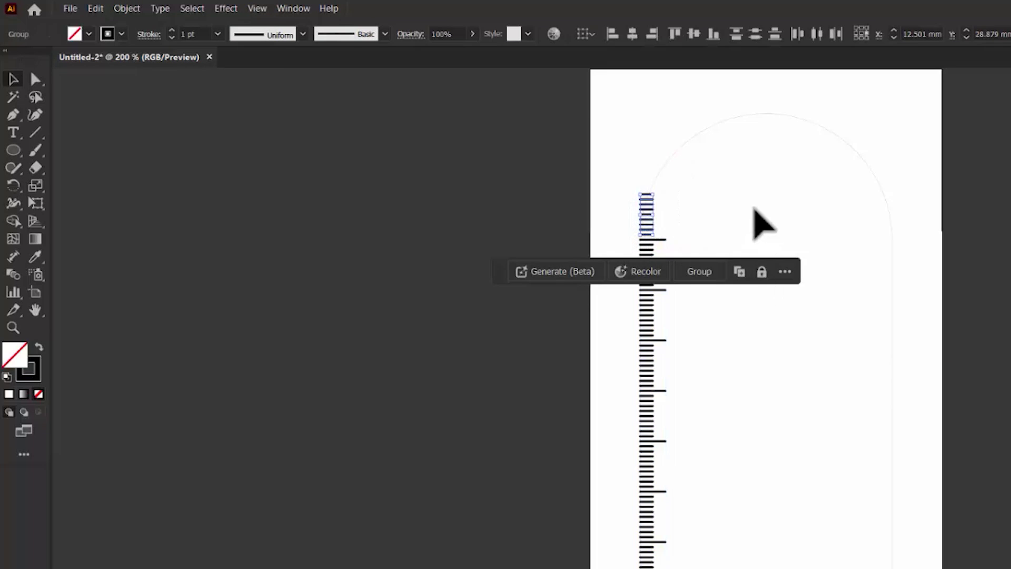
pyautogui.press('Delete')
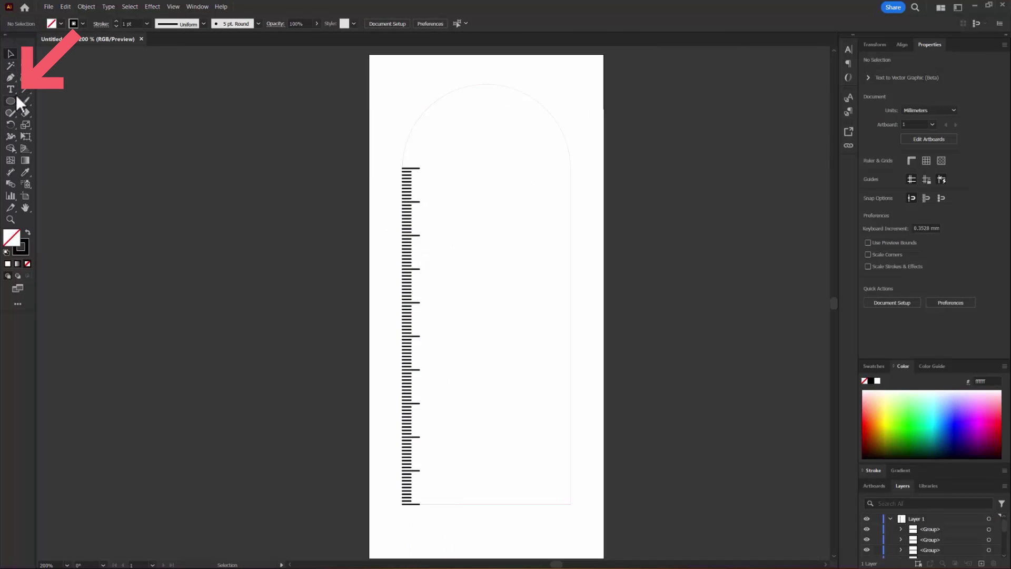
# - Add the number 1 in Gotham SSm Black and place it beside the first long mark above the base
pyautogui.click(11, 89)
pyautogui.click(429, 469)
pyautogui.click(393, 23)
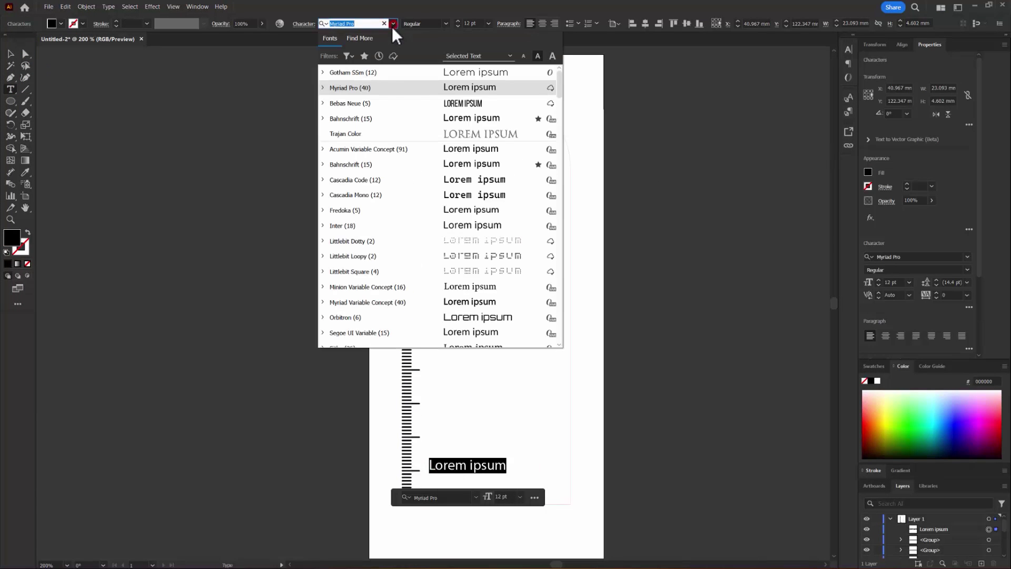
pyautogui.click(356, 72)
pyautogui.click(425, 23)
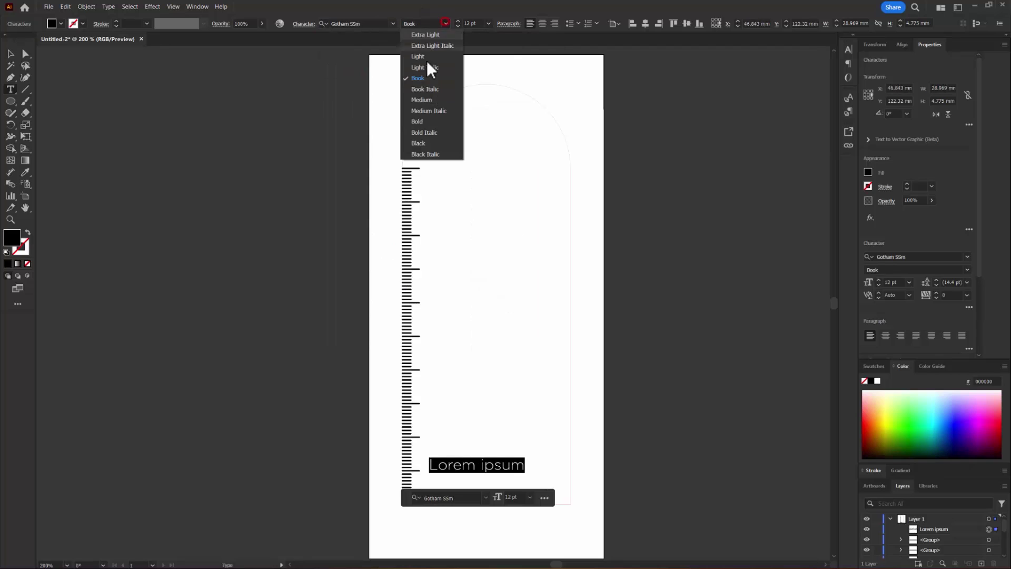
pyautogui.click(430, 144)
pyautogui.write('1')
pyautogui.moveTo(435, 445)
pyautogui.mouseDown()
pyautogui.moveTo(435, 456)
pyautogui.moveTo(422, 453)
pyautogui.moveTo(435, 455)
pyautogui.mouseUp()
# - Apply a Transform effect to the number 1 with 9 copies and a negative vertical move, placing one copy beside each long mark above
pyautogui.click(151, 7)
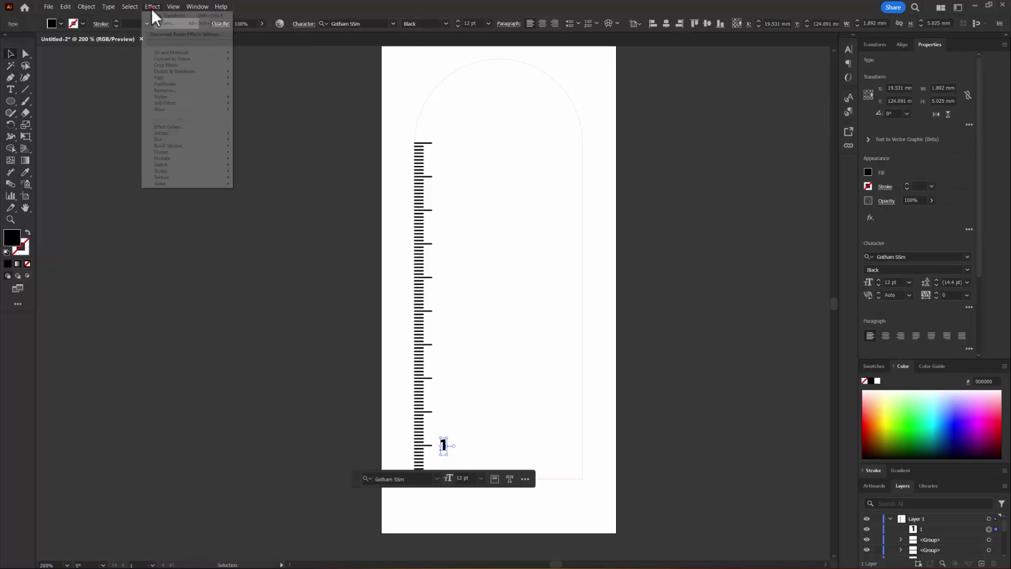
pyautogui.moveTo(167, 72)
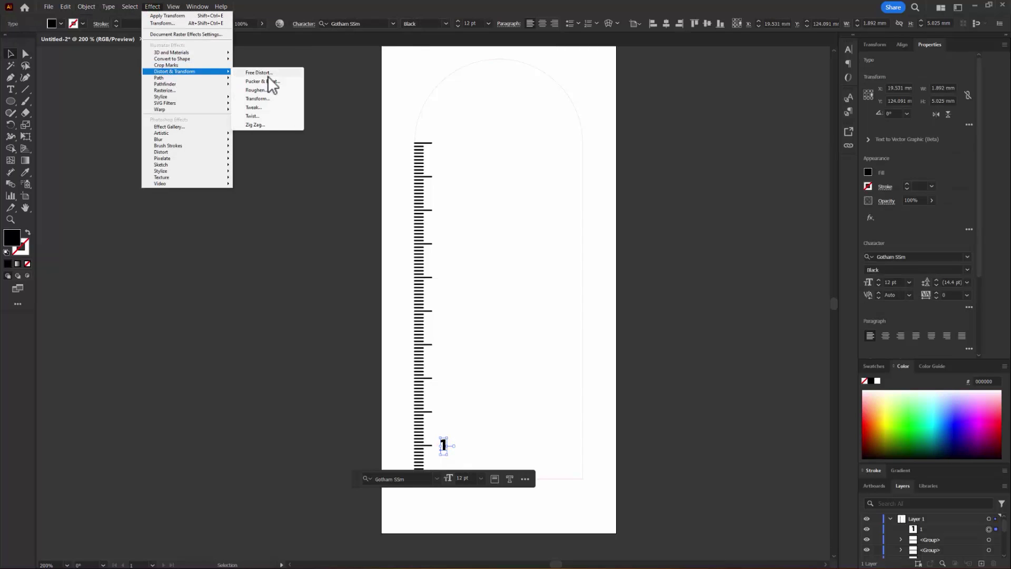
pyautogui.click(261, 100)
pyautogui.moveTo(197, 374); pyautogui.dragTo(172, 371)
pyautogui.click(220, 246)
pyautogui.write('-')
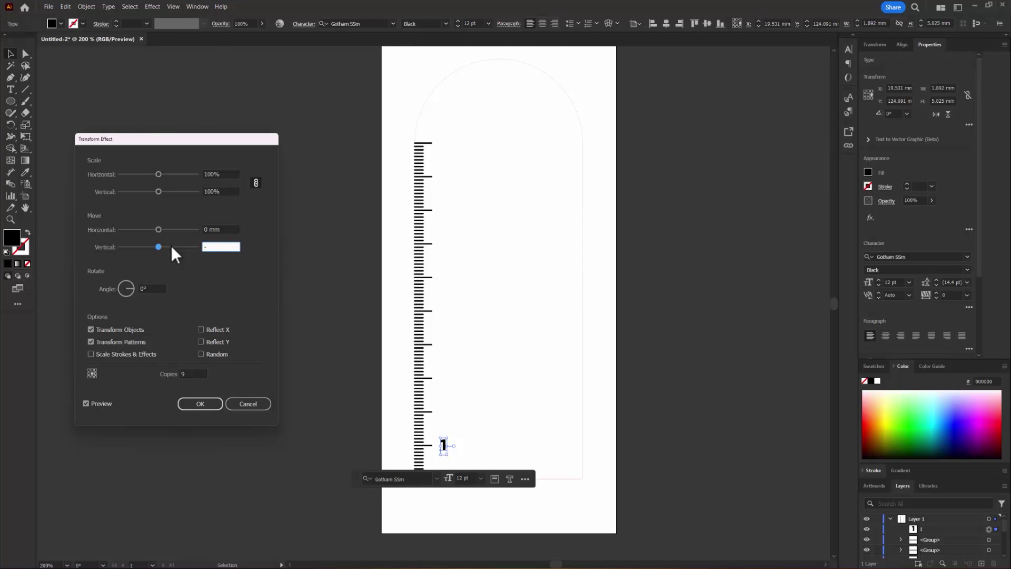
pyautogui.click(200, 403)
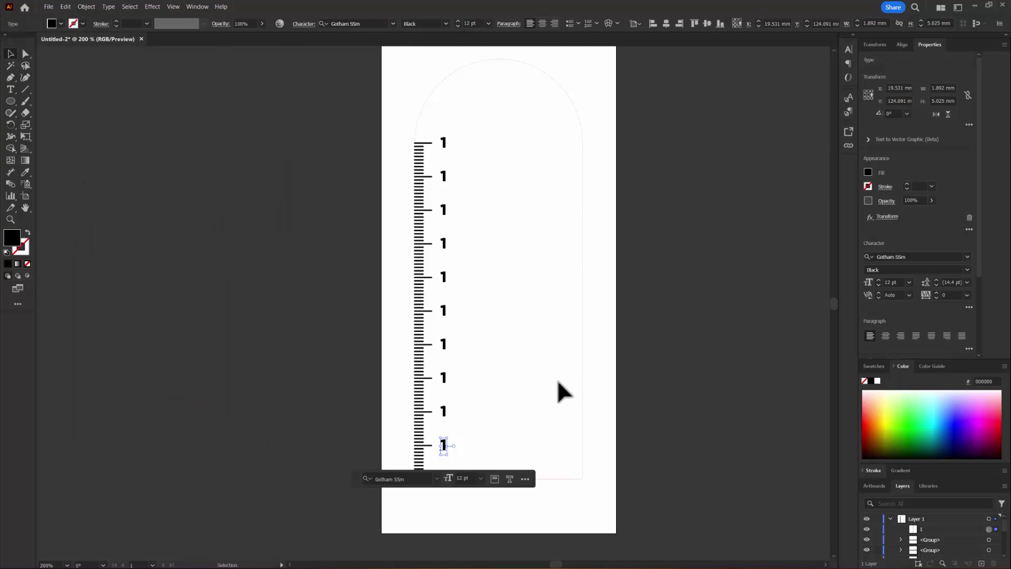
# - Expand the appearance of the column of numbers and ungroup the copies
pyautogui.click(86, 6)
pyautogui.click(105, 119)
pyautogui.click(544, 415)
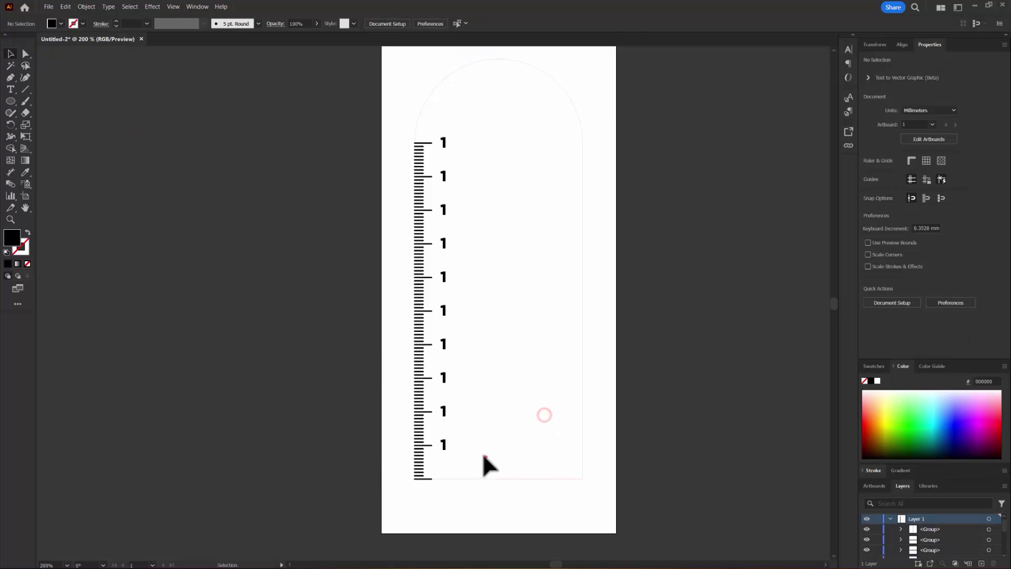
pyautogui.click(443, 136)
pyautogui.rightClick(442, 143)
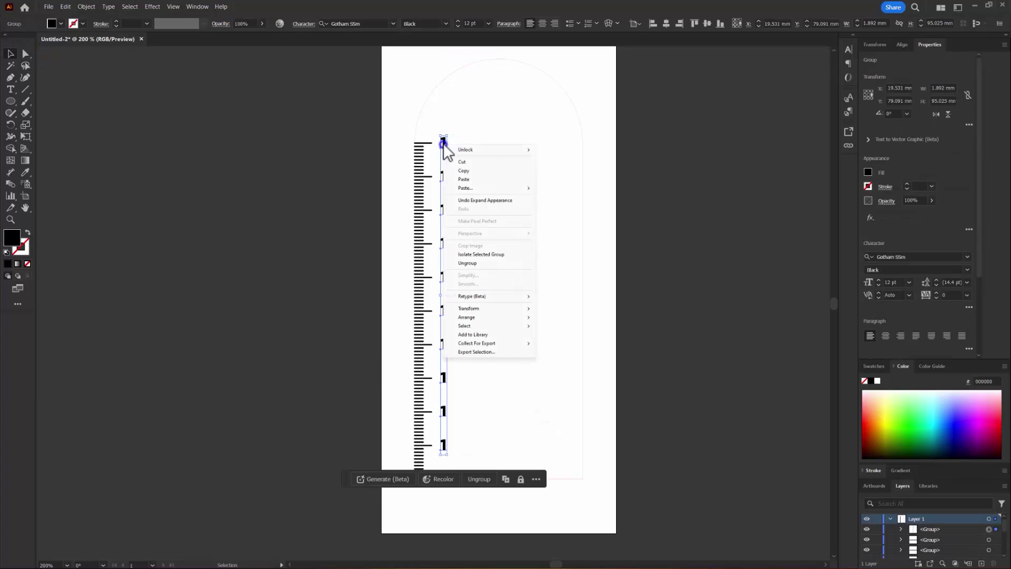
pyautogui.click(473, 263)
pyautogui.click(480, 351)
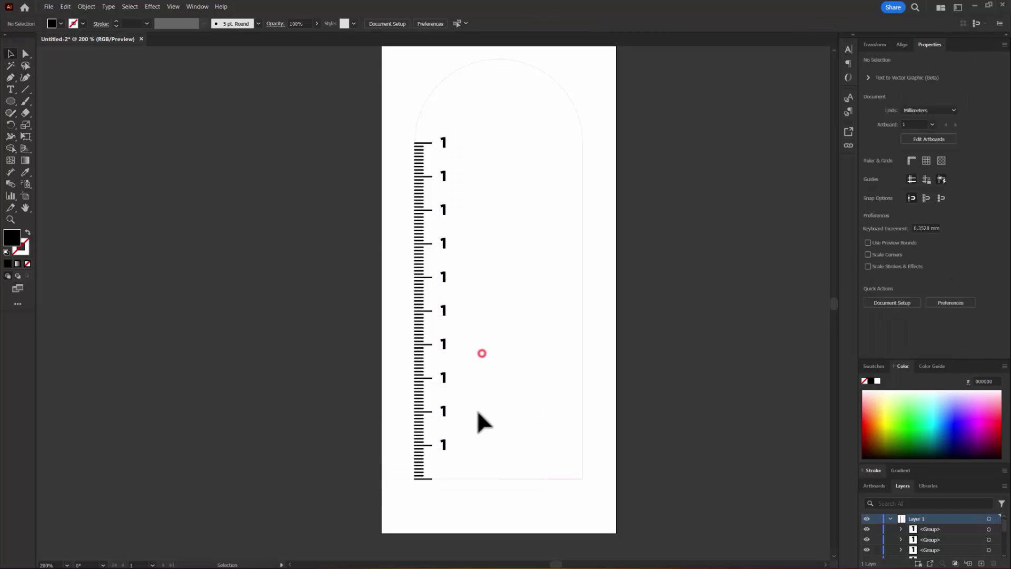
# - Renumber the nine copies above the lowest 1 from 2 up to 10, going upward
pyautogui.click(442, 411)
pyautogui.doubleClick(443, 411)
pyautogui.write('2')
pyautogui.doubleClick(444, 377)
pyautogui.write('3')
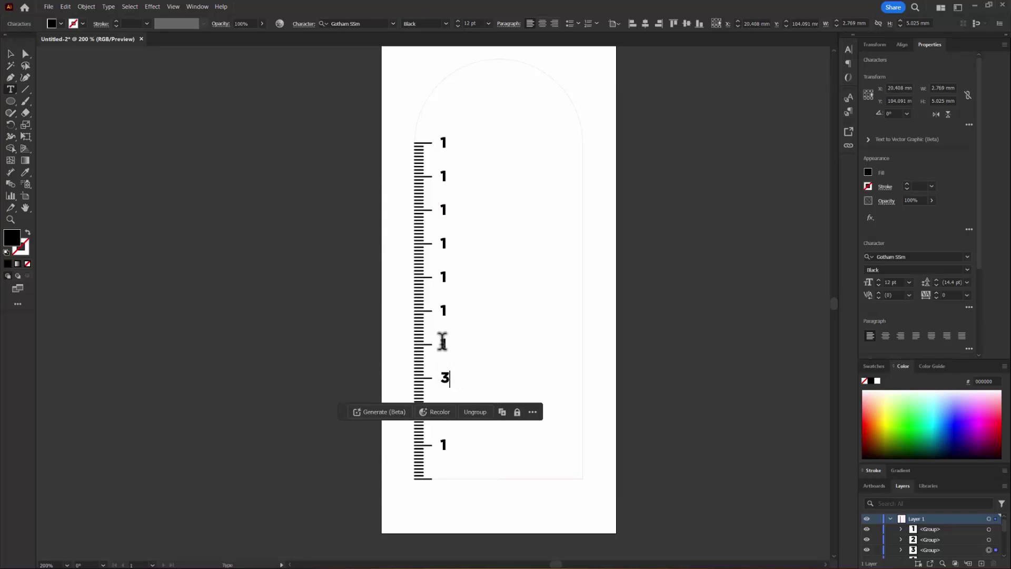
pyautogui.doubleClick(443, 344)
pyautogui.write('4')
pyautogui.doubleClick(443, 311)
pyautogui.write('5')
pyautogui.doubleClick(443, 276)
pyautogui.write('6')
pyautogui.doubleClick(444, 243)
pyautogui.write('7')
pyautogui.doubleClick(443, 209)
pyautogui.write('8')
pyautogui.doubleClick(444, 176)
pyautogui.write('9')
pyautogui.doubleClick(443, 142)
pyautogui.write('10')
pyautogui.press('Escape')
# - Select all ten ruler numbers and ungroup them
pyautogui.rightClick(450, 146)
pyautogui.click(474, 402)
pyautogui.moveTo(457, 449); pyautogui.dragTo(444, 139)
pyautogui.rightClick(444, 140)
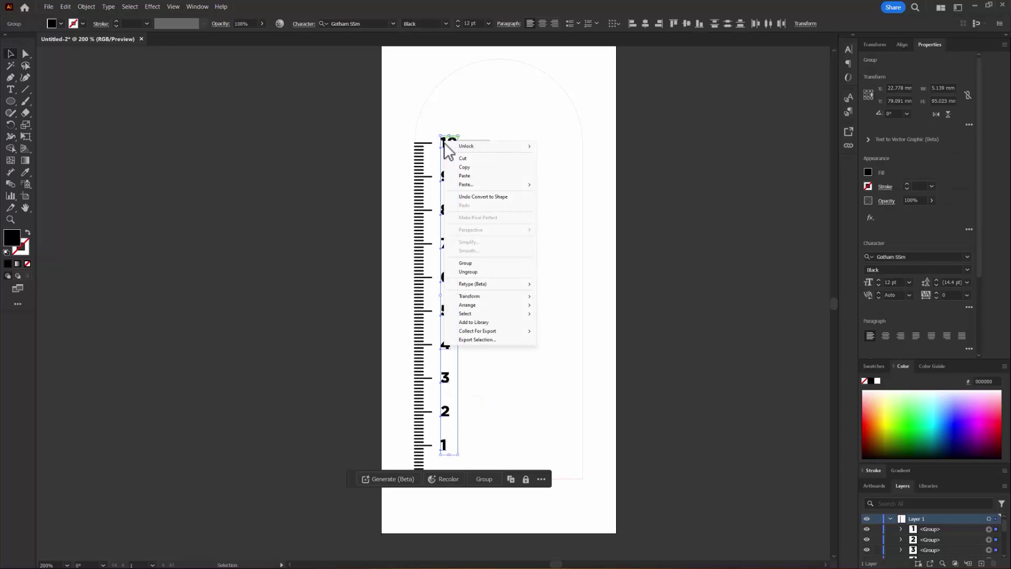
pyautogui.click(472, 272)
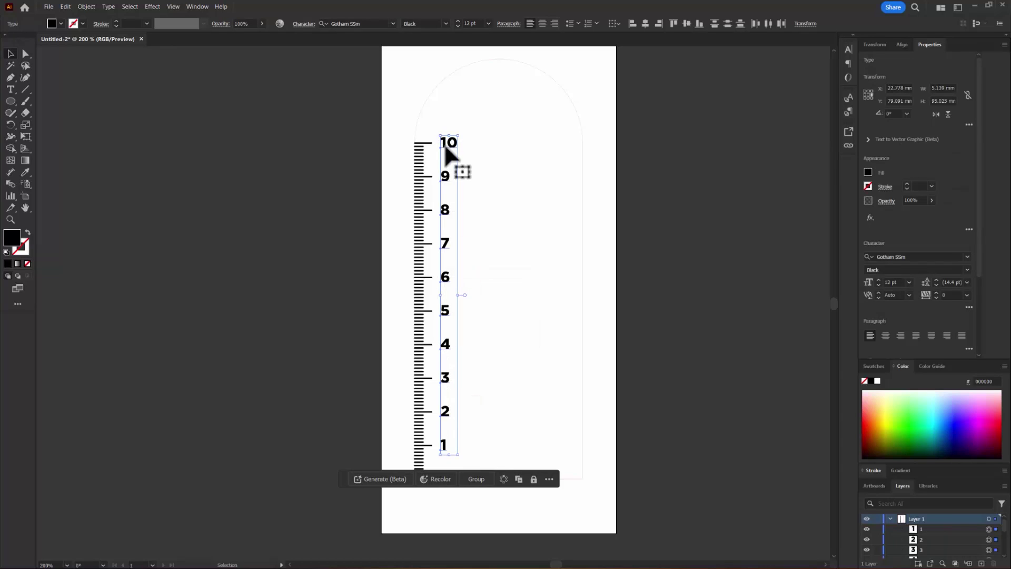
# - Expand the object and fill of the ten numbers into outlines and align their left edges
pyautogui.click(86, 6)
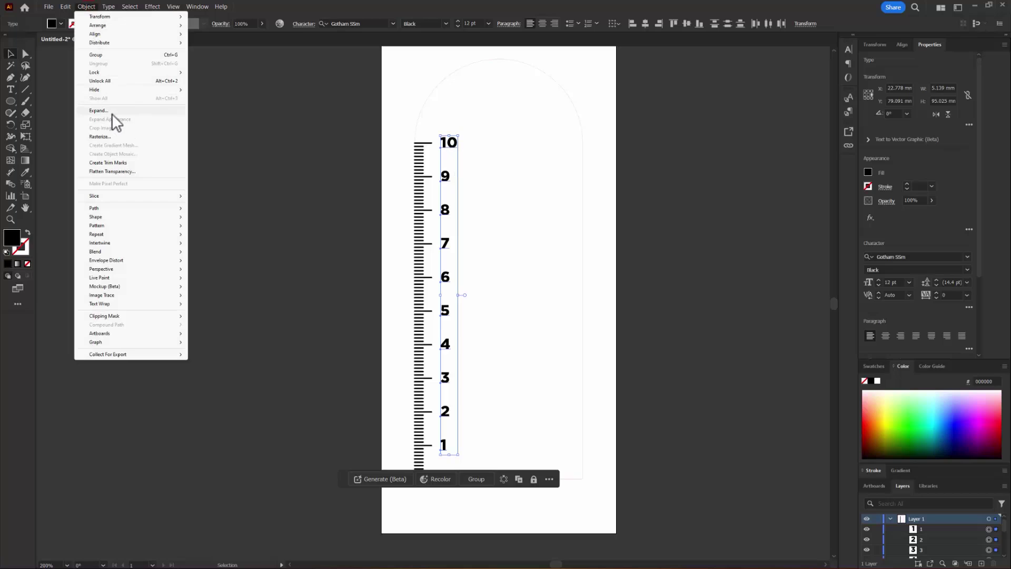
pyautogui.click(100, 111)
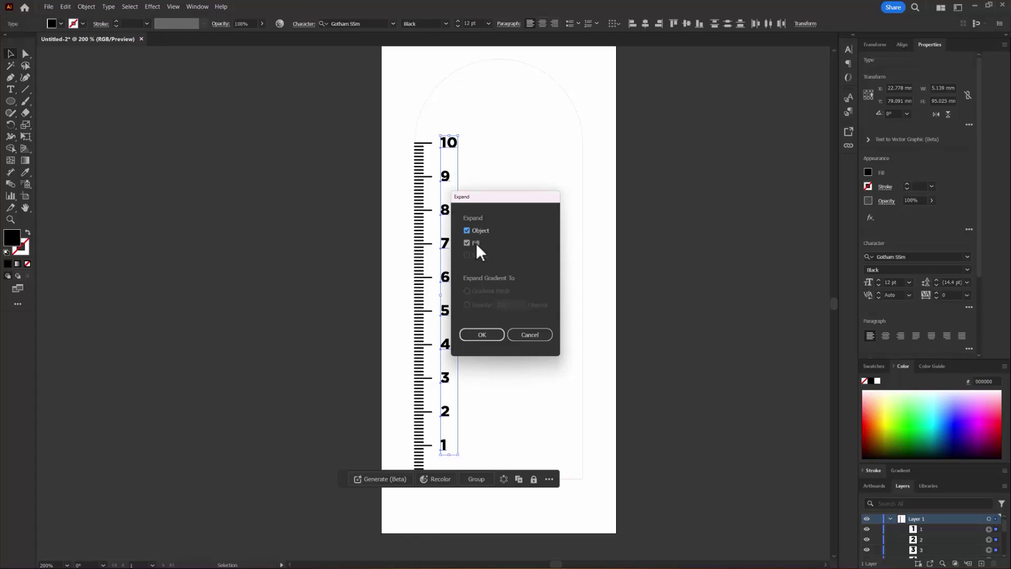
pyautogui.click(491, 334)
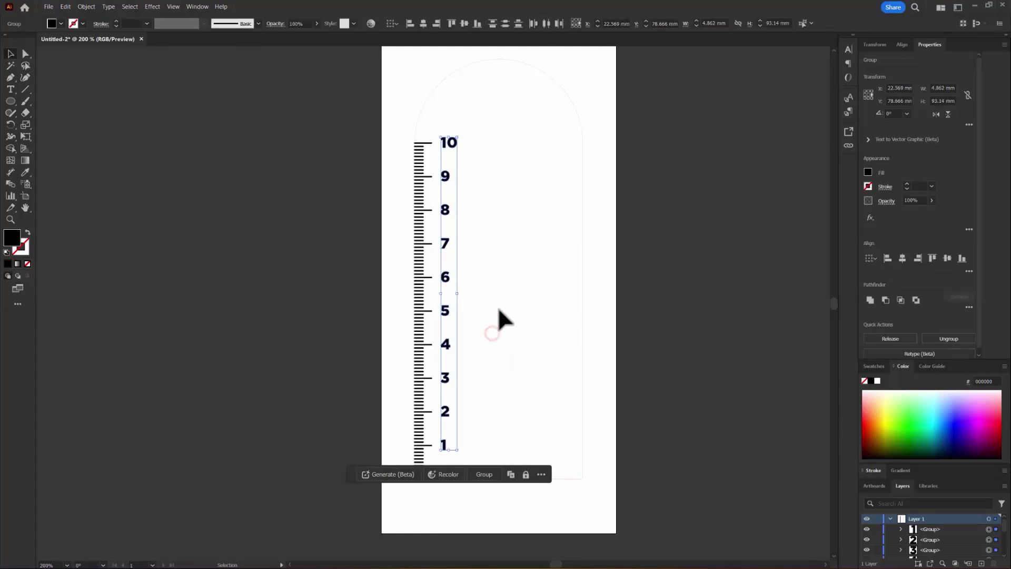
pyautogui.click(410, 24)
# - Move the numbers closer to the ruler marks and adjust each one vertically to line up with its long mark
pyautogui.scroll(4, 433, 138)
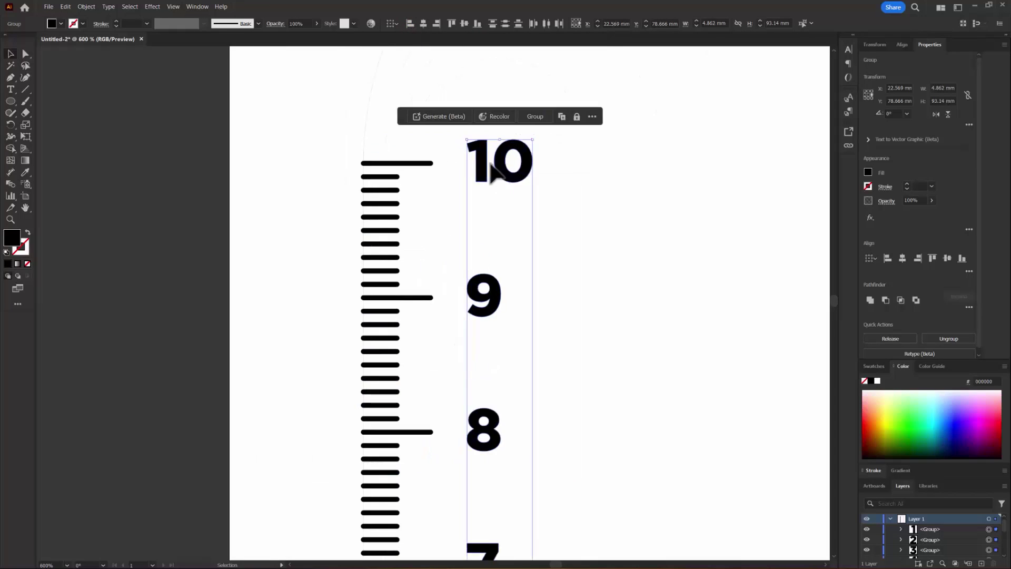
pyautogui.moveTo(489, 169); pyautogui.dragTo(465, 169)
pyautogui.click(460, 165)
pyautogui.moveTo(457, 296); pyautogui.dragTo(457, 301)
pyautogui.scroll(-2, 457, 301)
pyautogui.moveTo(465, 351); pyautogui.dragTo(465, 355)
pyautogui.scroll(-3, 465, 356)
pyautogui.moveTo(467, 290); pyautogui.dragTo(467, 294)
pyautogui.scroll(-3, 467, 295)
pyautogui.moveTo(464, 384); pyautogui.dragTo(464, 388)
pyautogui.scroll(-3, 493, 355)
pyautogui.moveTo(461, 314); pyautogui.dragTo(463, 338)
pyautogui.scroll(-3, 462, 324)
pyautogui.scroll(-3, 463, 339)
pyautogui.moveTo(466, 378); pyautogui.dragTo(467, 379)
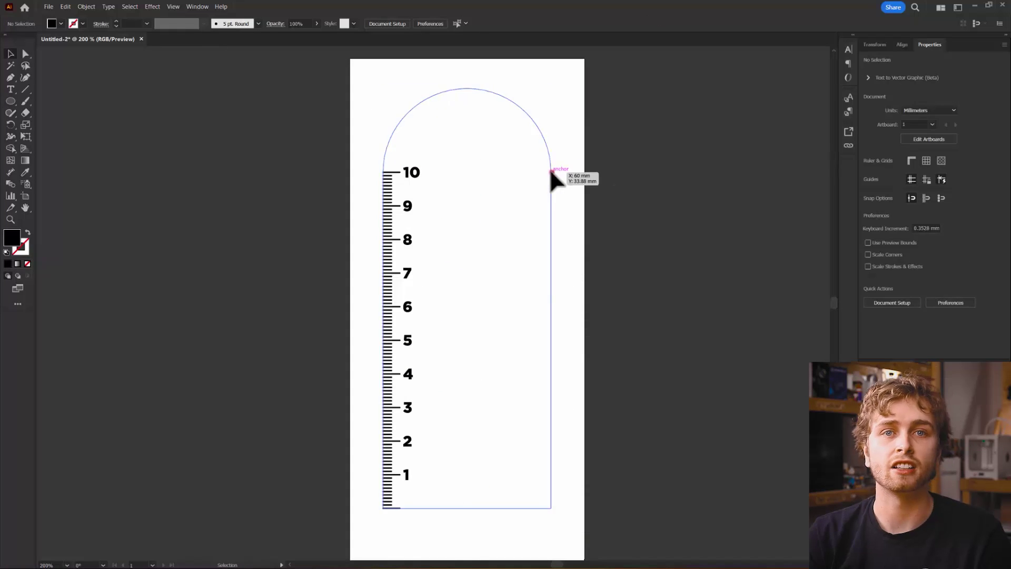
# - Draw a 30 mm by 30 mm circle over the arch, using the arch's white fill and red 0.01 pt stroke
pyautogui.click(553, 171)
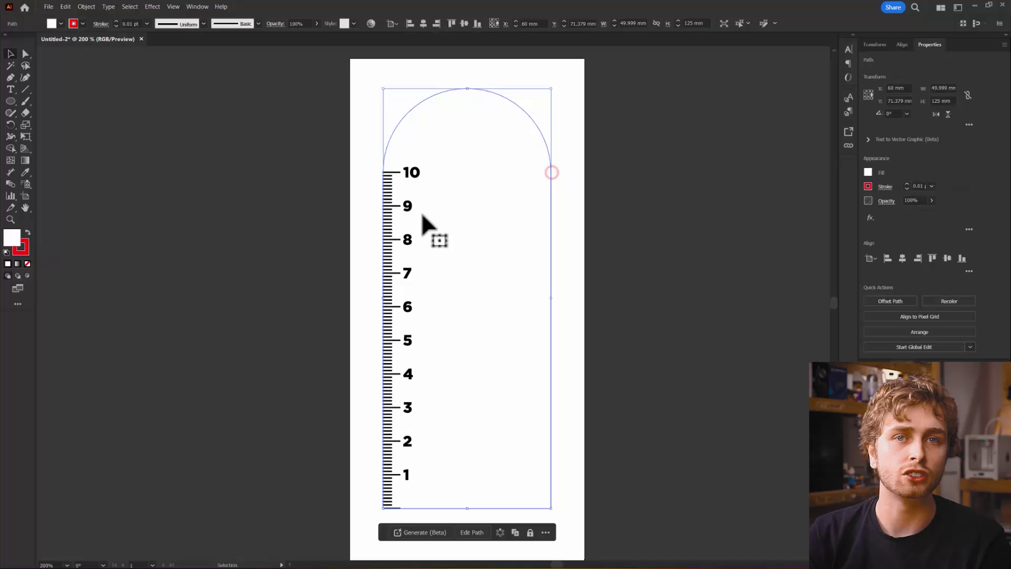
pyautogui.click(10, 101)
pyautogui.click(467, 166)
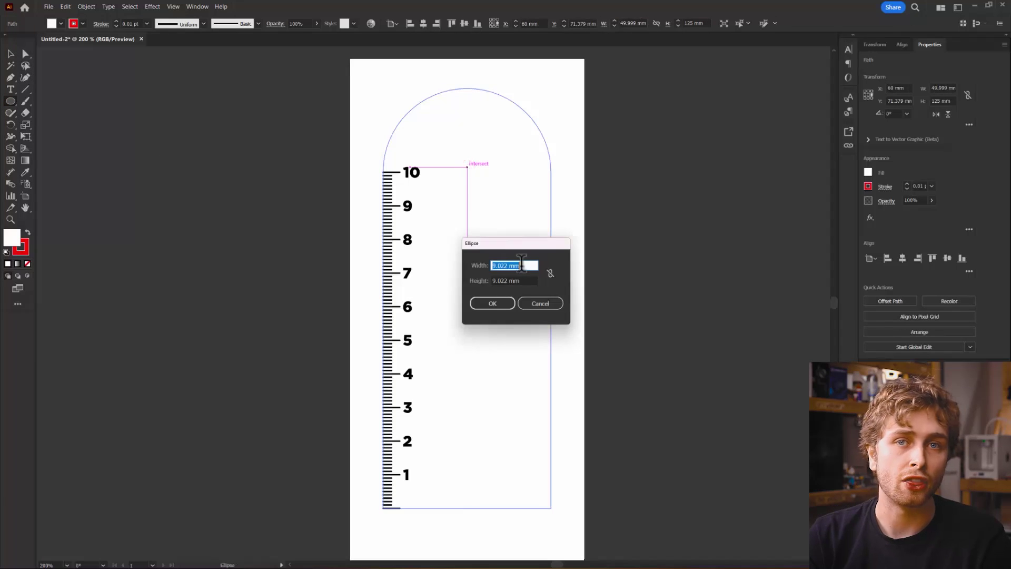
pyautogui.click(525, 281)
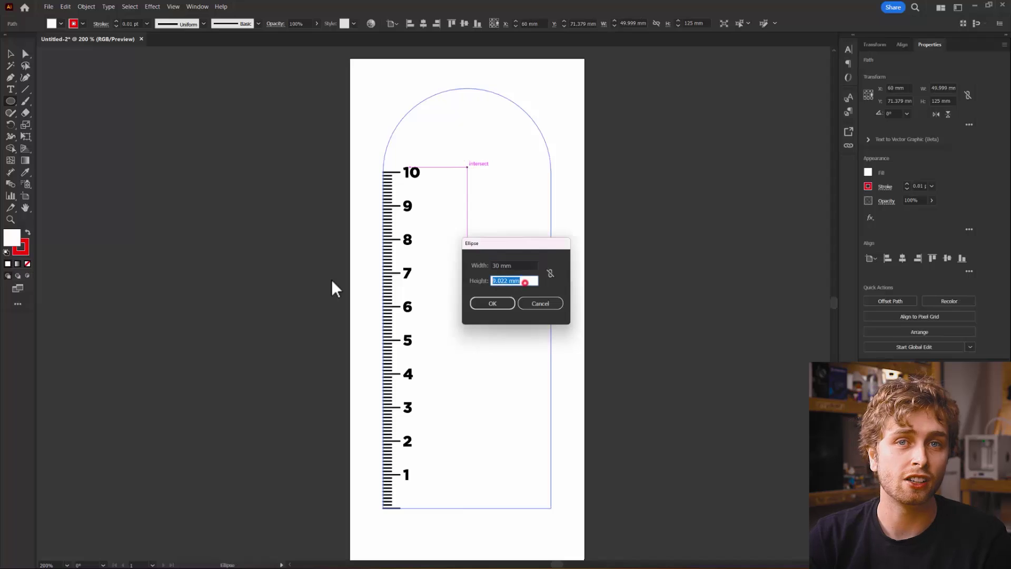
pyautogui.write('30')
pyautogui.click(474, 304)
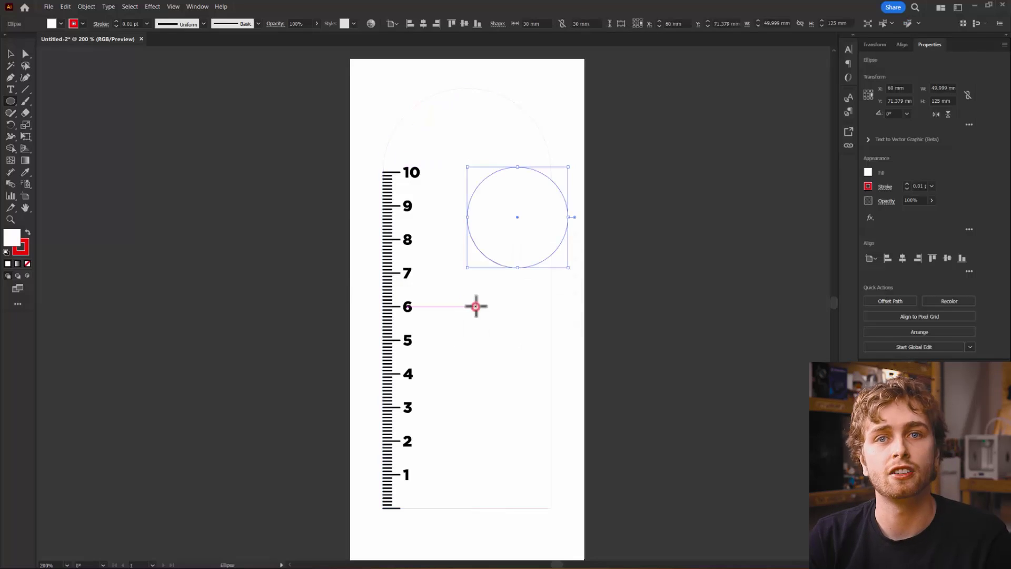
pyautogui.click(11, 53)
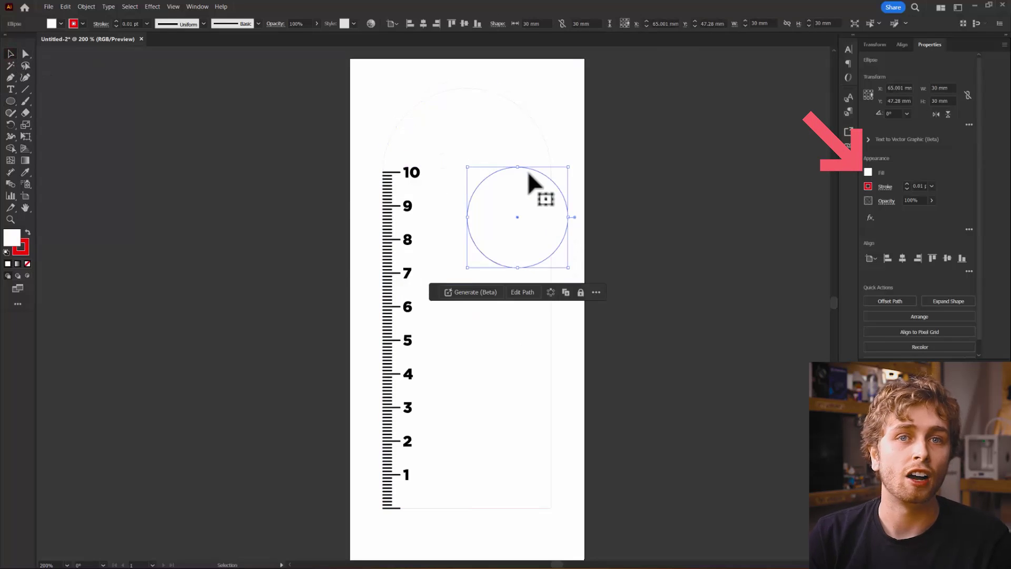
# - Centre the 30 mm circle horizontally on the artboard and move it up into the rounded part of the arch
pyautogui.click(424, 24)
pyautogui.moveTo(490, 181); pyautogui.dragTo(492, 131)
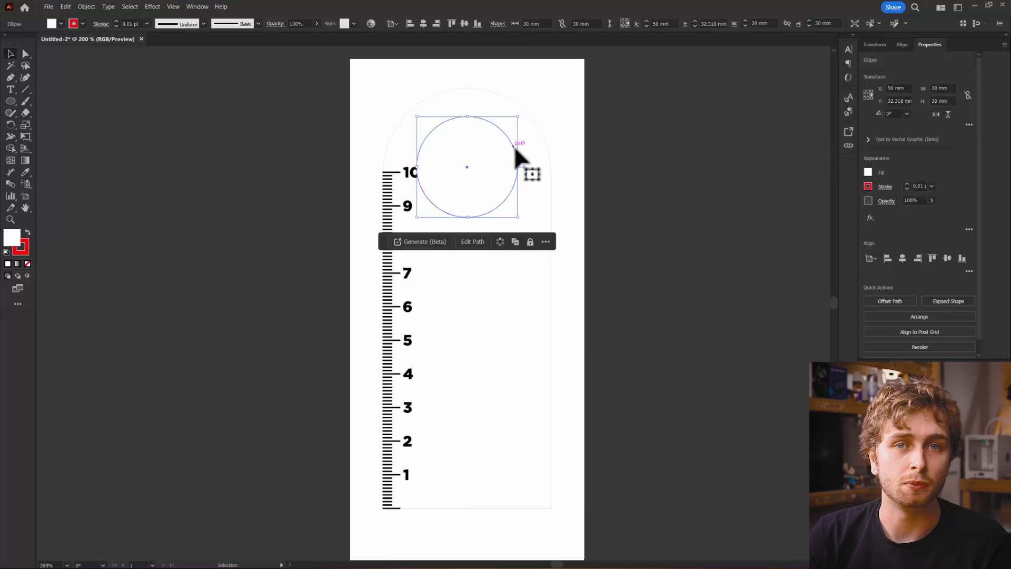
# - Scale each ruler number individually to 70% horizontally and vertically with Transform Each
pyautogui.click(405, 161)
pyautogui.moveTo(413, 200); pyautogui.dragTo(427, 478)
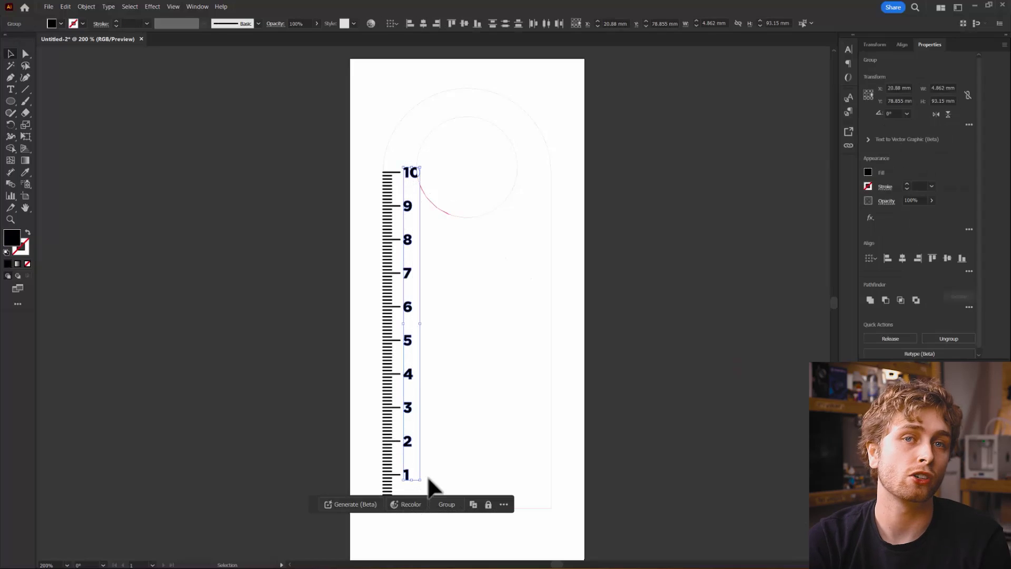
pyautogui.click(86, 6)
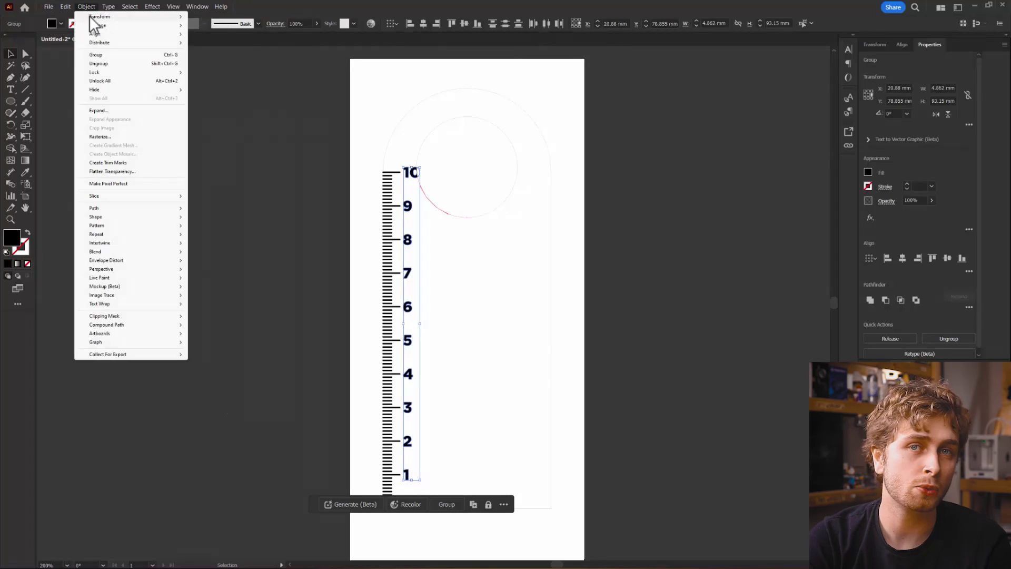
pyautogui.moveTo(91, 16)
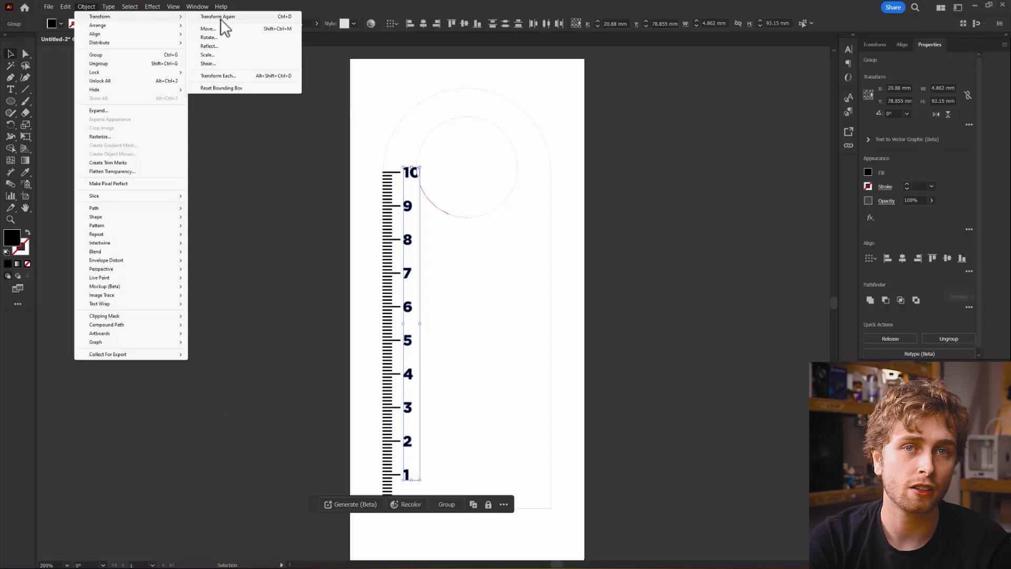
pyautogui.click(215, 77)
pyautogui.click(232, 191)
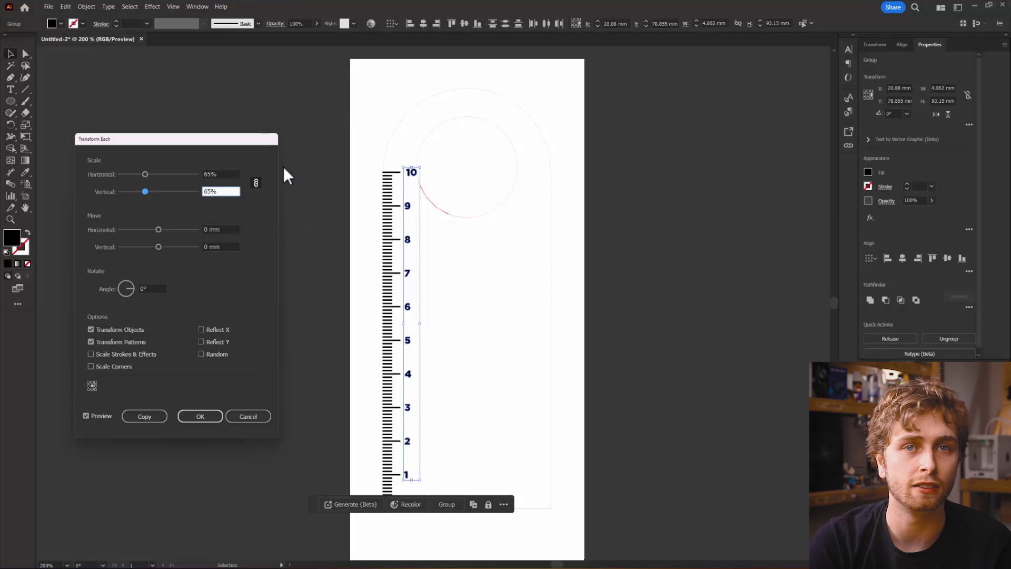
pyautogui.doubleClick(225, 173)
pyautogui.write('70')
pyautogui.press('Tab')
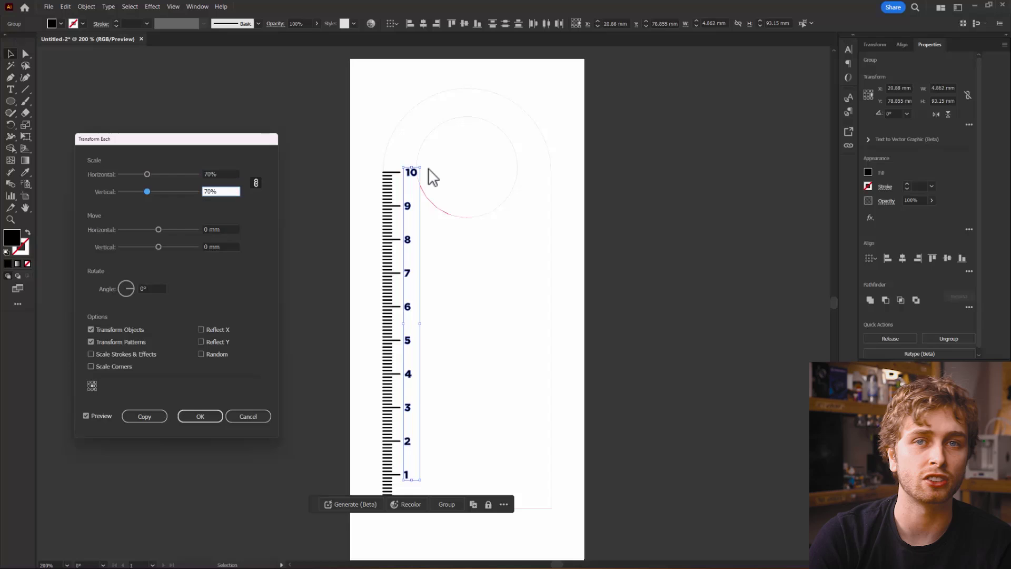
pyautogui.click(200, 416)
# - Move the reduced numbers in close beside the long ruler marks
pyautogui.scroll(4, 412, 192)
pyautogui.moveTo(413, 192); pyautogui.dragTo(391, 179)
pyautogui.hotkey('ctrl', '0')
# - Duplicate the 30 mm circle directly below the original so that the two circles touch
pyautogui.click(472, 139)
pyautogui.moveTo(471, 138); pyautogui.dragTo(468, 241)
pyautogui.click(622, 257)
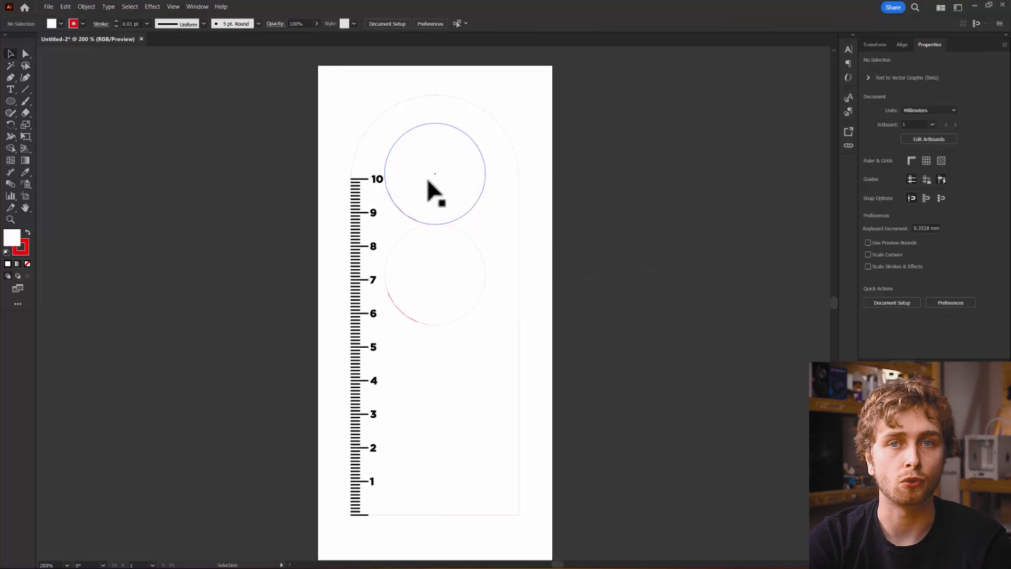
# - Resize the lower circle proportionally to 20 mm and shift it down by 5 mm
pyautogui.click(456, 235)
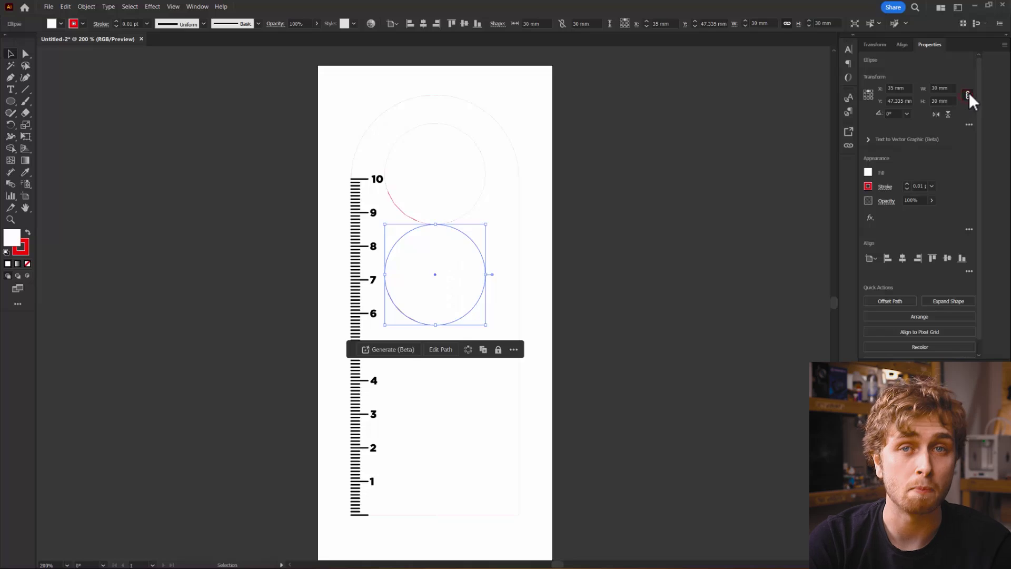
pyautogui.moveTo(950, 88); pyautogui.dragTo(914, 88)
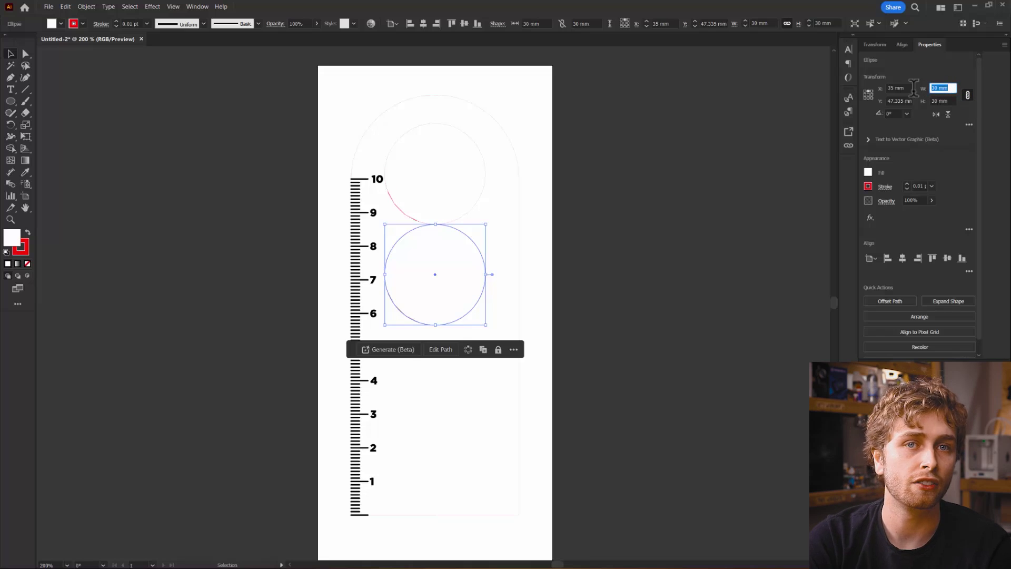
pyautogui.write('20')
pyautogui.press('Return')
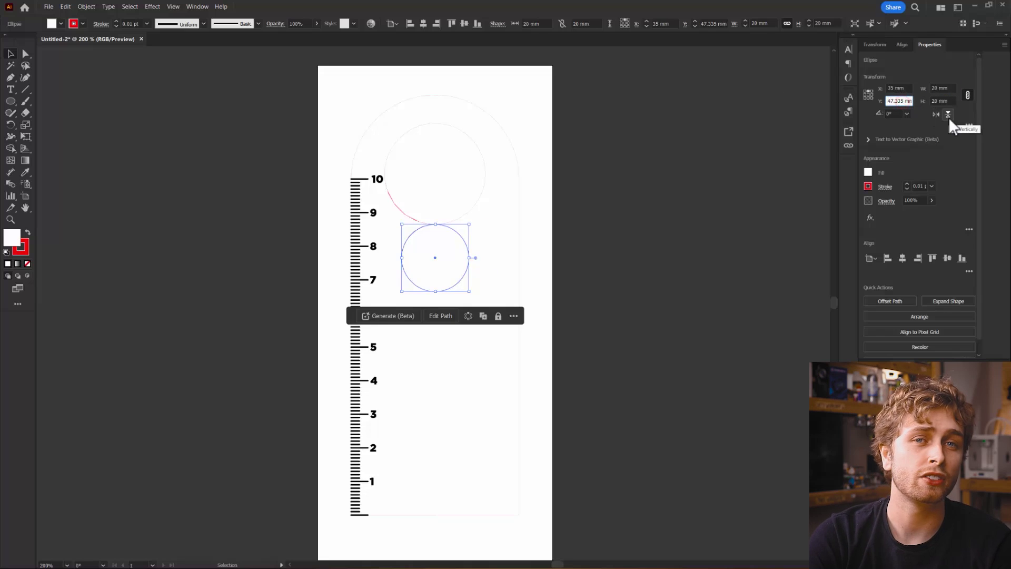
pyautogui.write('+5')
pyautogui.press('Return')
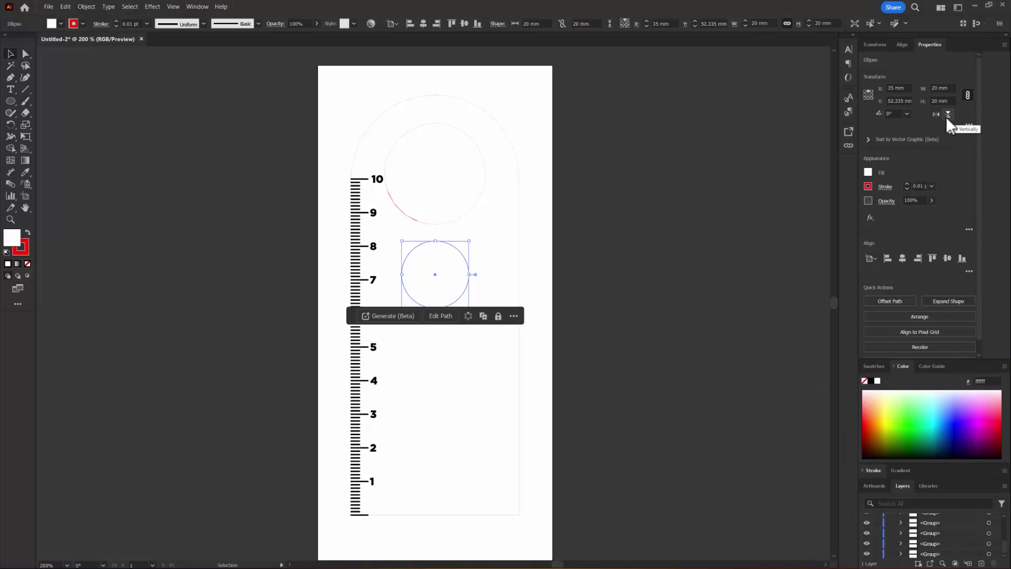
# - Place a copy of the 20 mm circle below it and resize the copy to 10 mm
pyautogui.click(908, 101)
pyautogui.write('+20')
pyautogui.hotkey('alt', 'Return')
pyautogui.moveTo(939, 88); pyautogui.dragTo(911, 83)
pyautogui.write('10')
pyautogui.press('Return')
pyautogui.hotkey('ctrl', 'shift', 'a')
# - Round the arch's lower-right corner with a 5 mm radius
pyautogui.press('a')
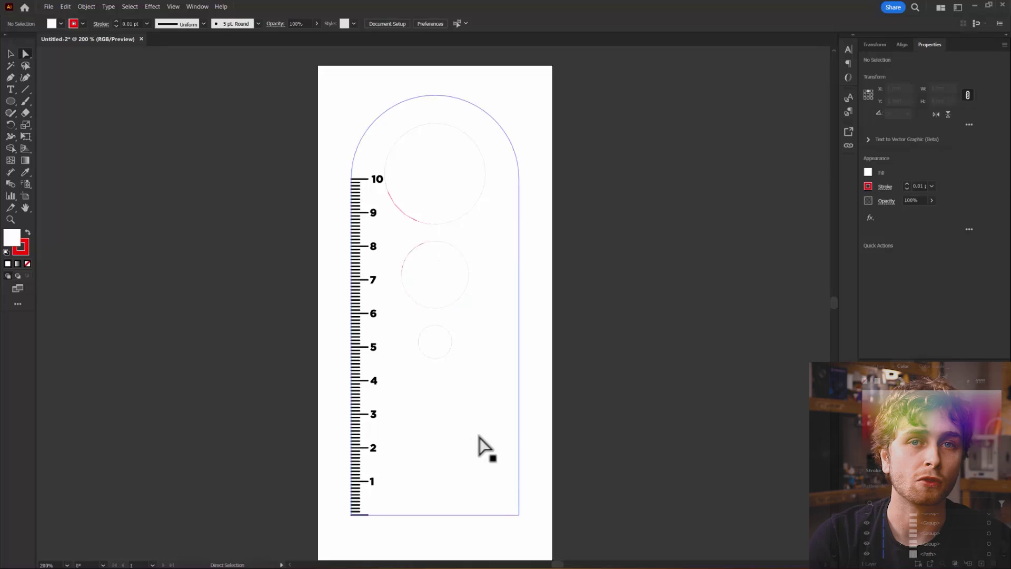
pyautogui.click(518, 514)
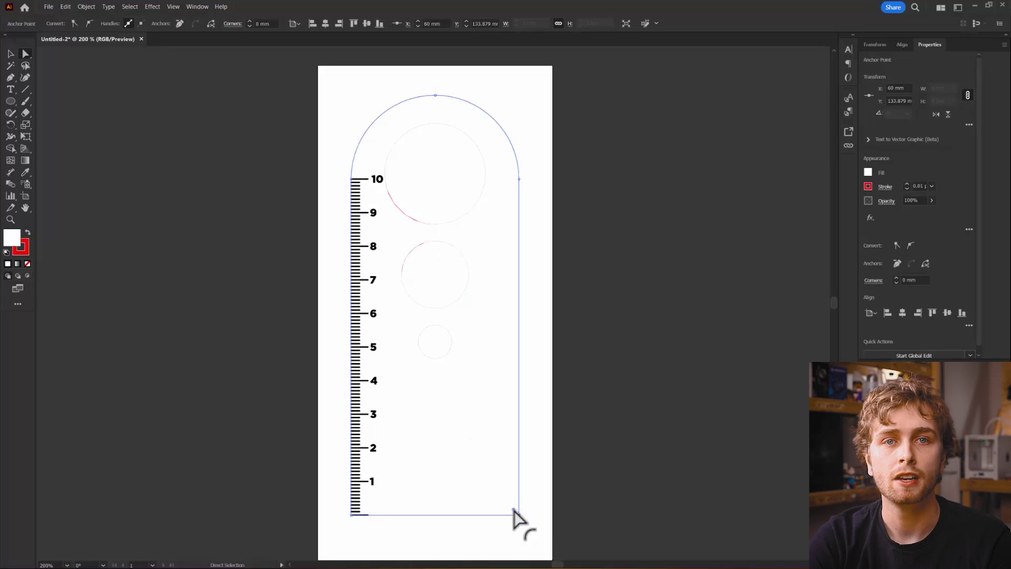
pyautogui.click(927, 280)
pyautogui.write('5mm')
pyautogui.press('Return')
pyautogui.click(640, 432)
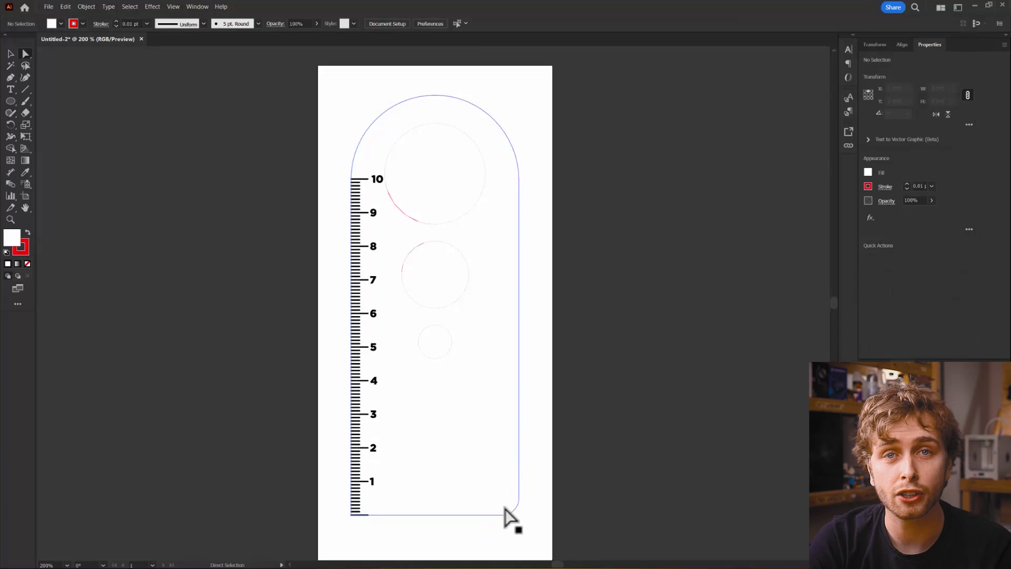
# - Place the file Core Electronics - Globe Asset.svg in the lower part of the arch
pyautogui.click(47, 7)
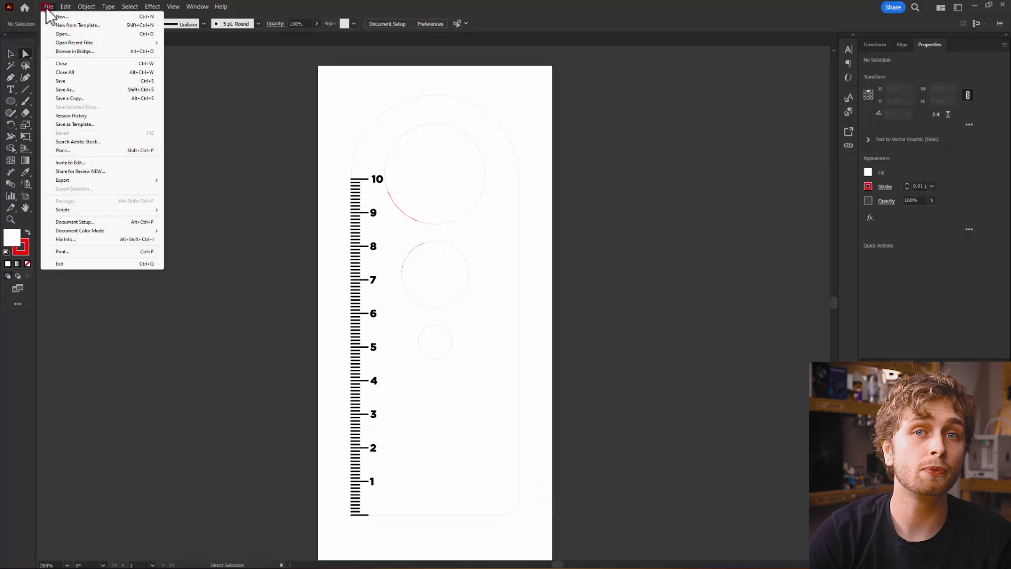
pyautogui.click(68, 149)
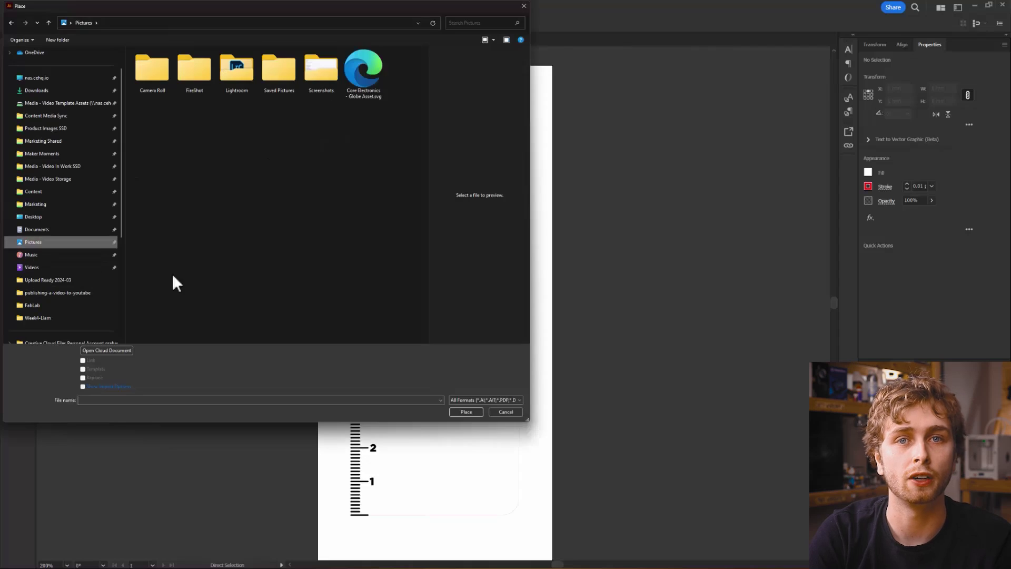
pyautogui.click(370, 83)
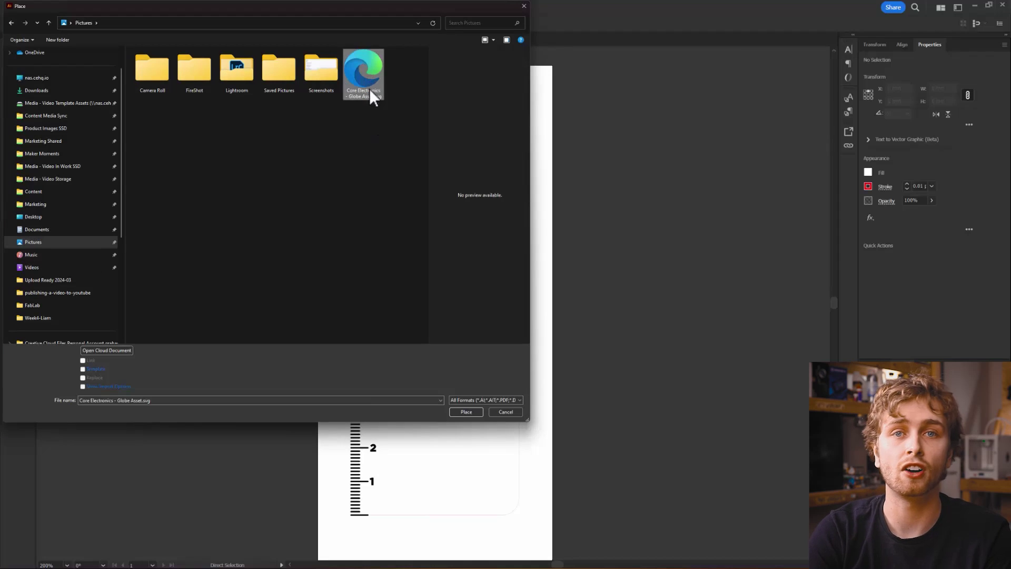
pyautogui.click(474, 413)
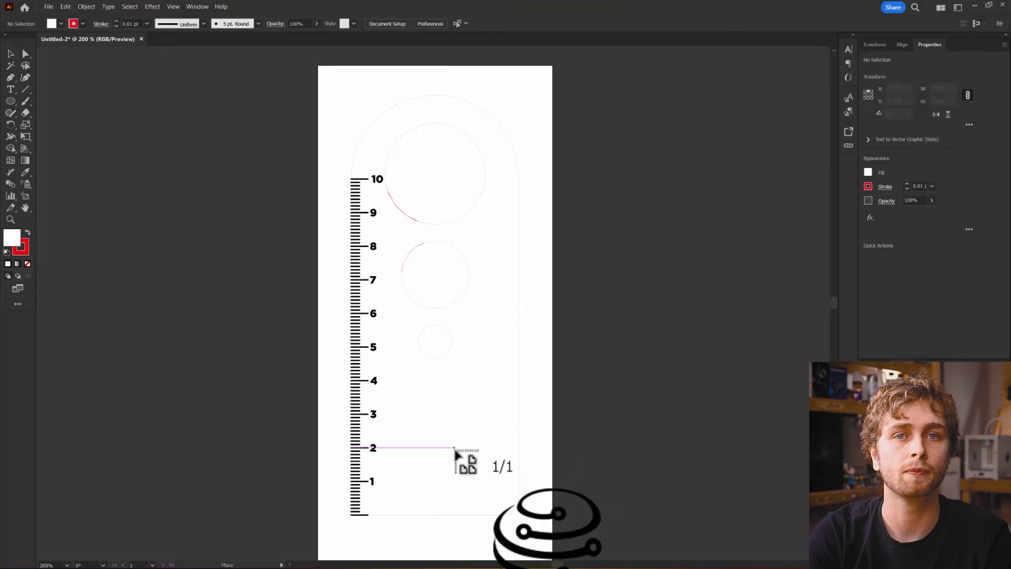
pyautogui.click(456, 452)
# - Scale the globe logo down to about 10 mm and snap it into the arch's lower-right corner
pyautogui.hotkey('ctrl', '-')
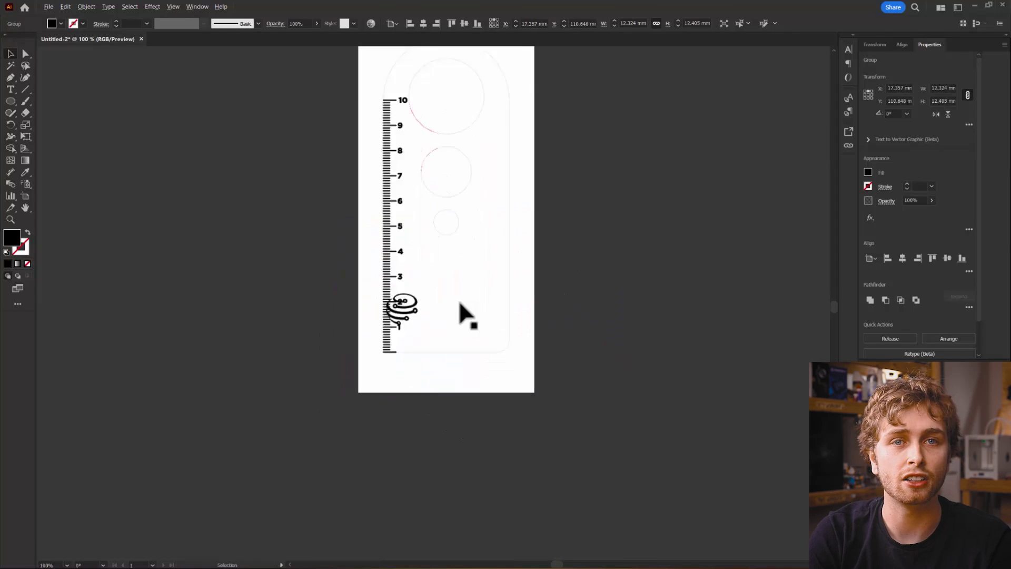
pyautogui.scroll(3, 459, 303)
pyautogui.moveTo(326, 332); pyautogui.dragTo(560, 397)
pyautogui.scroll(2, 559, 381)
pyautogui.moveTo(574, 371); pyautogui.dragTo(583, 381)
pyautogui.scroll(-4, 530, 371)
pyautogui.scroll(2, 531, 372)
pyautogui.moveTo(471, 346); pyautogui.dragTo(486, 361)
pyautogui.click(579, 358)
pyautogui.click(548, 379)
# - Offset the globe logo 5 mm up and 5 mm left from the arch's edges
pyautogui.click(906, 102)
pyautogui.write('-')
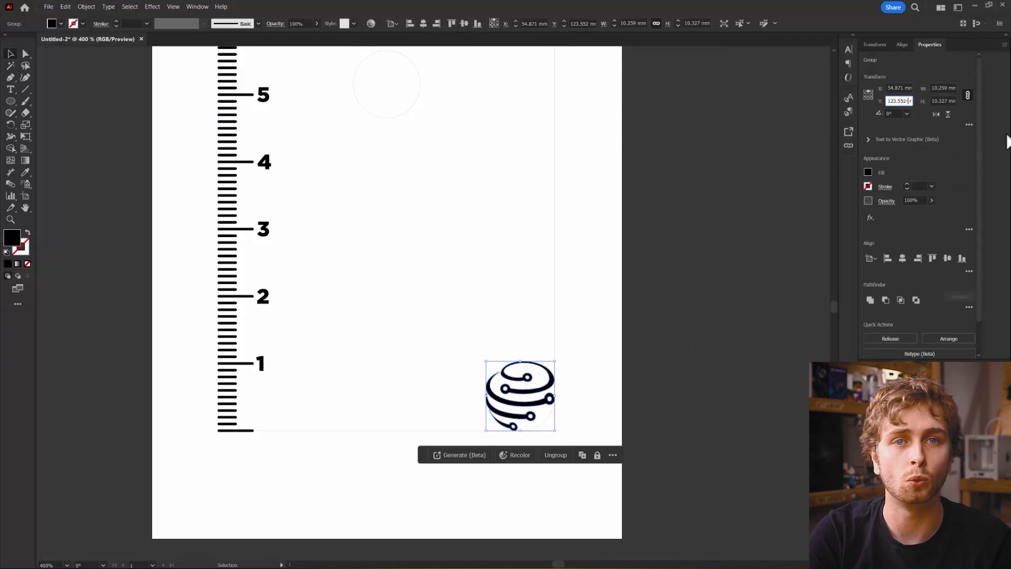
pyautogui.write('5')
pyautogui.press('Return')
pyautogui.click(903, 87)
pyautogui.write('-5')
pyautogui.press('Return')
pyautogui.click(570, 315)
pyautogui.scroll(-2, 579, 325)
pyautogui.moveTo(574, 253); pyautogui.dragTo(584, 374)
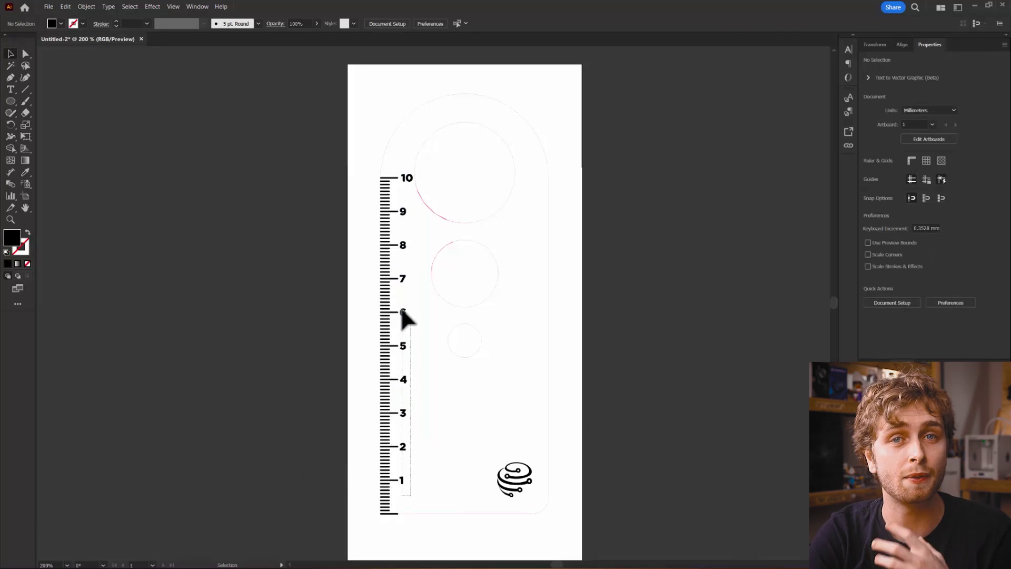
# - Mirror the group of ruler numbers horizontally using the Transform effect with Reflect X
pyautogui.click(402, 171)
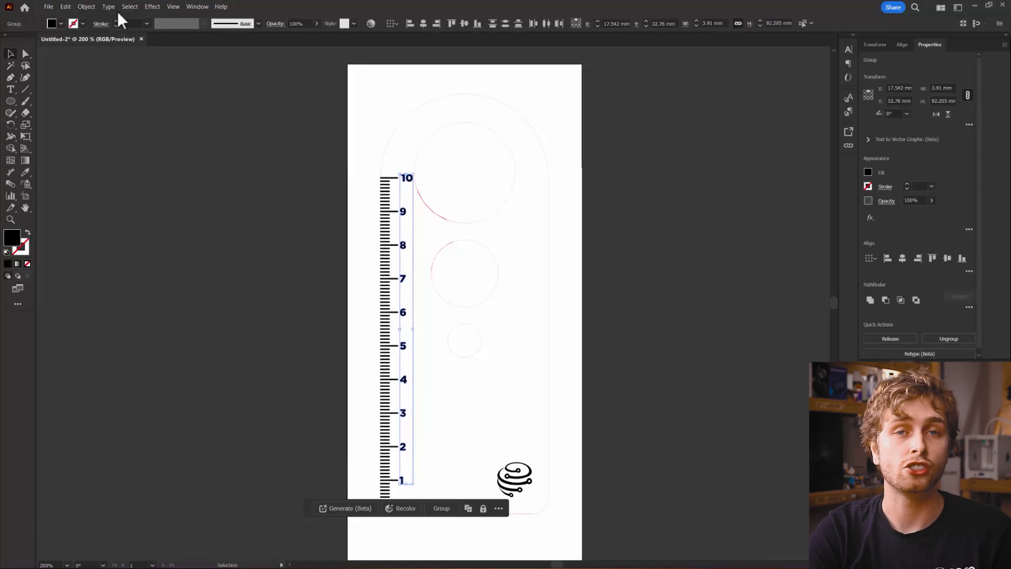
pyautogui.click(152, 6)
pyautogui.moveTo(197, 71)
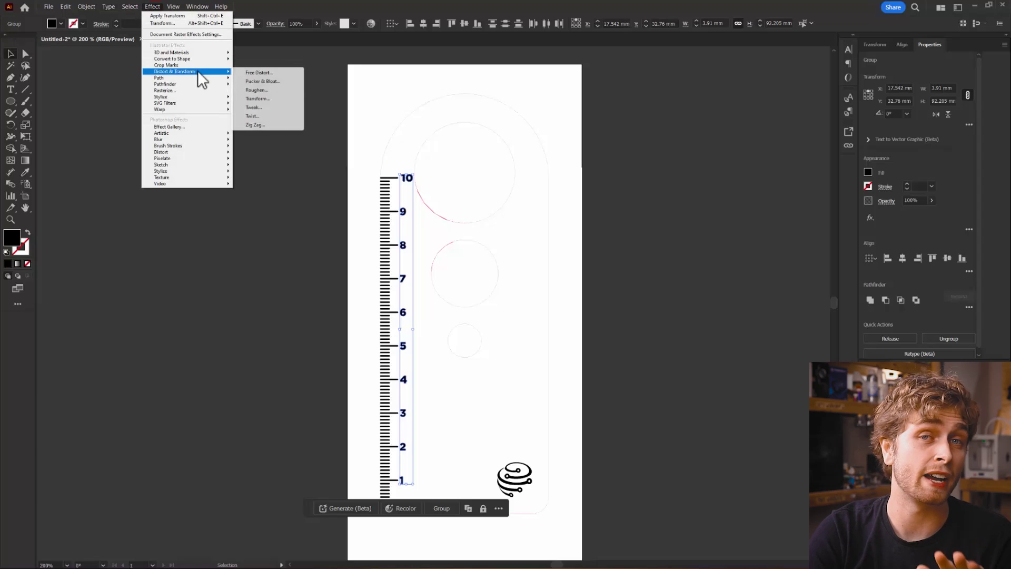
pyautogui.click(260, 99)
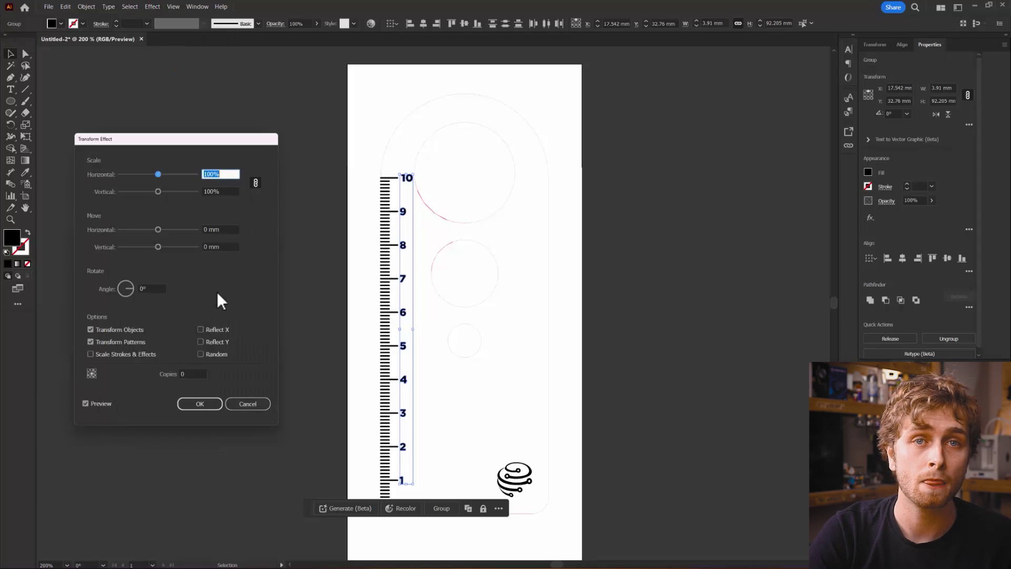
pyautogui.click(200, 329)
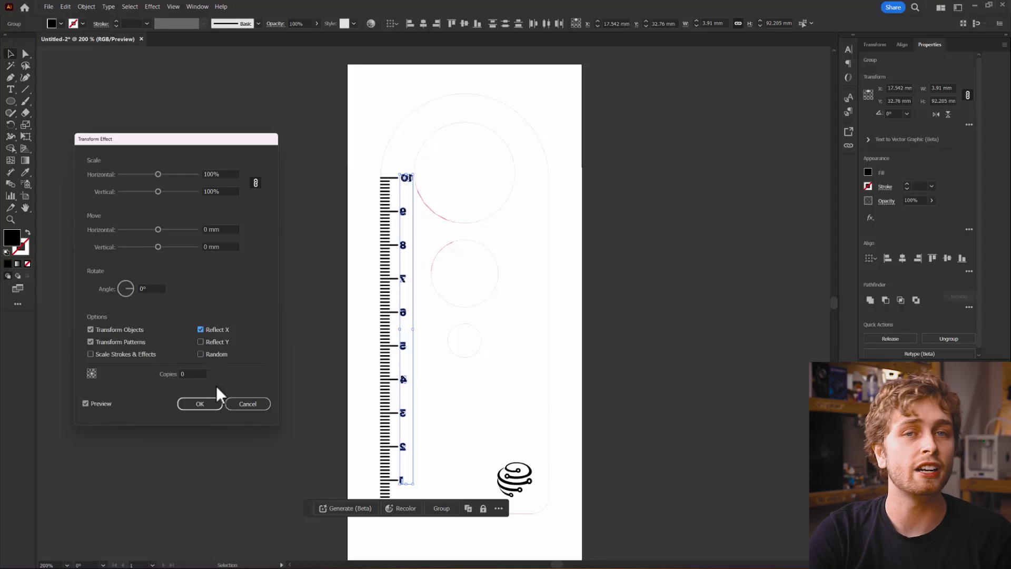
pyautogui.click(213, 407)
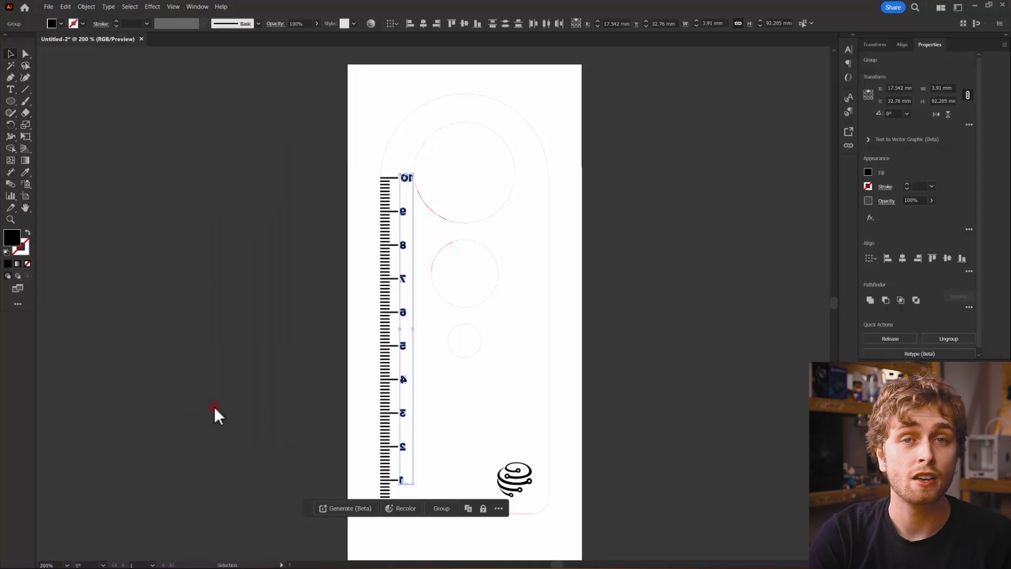
pyautogui.click(606, 423)
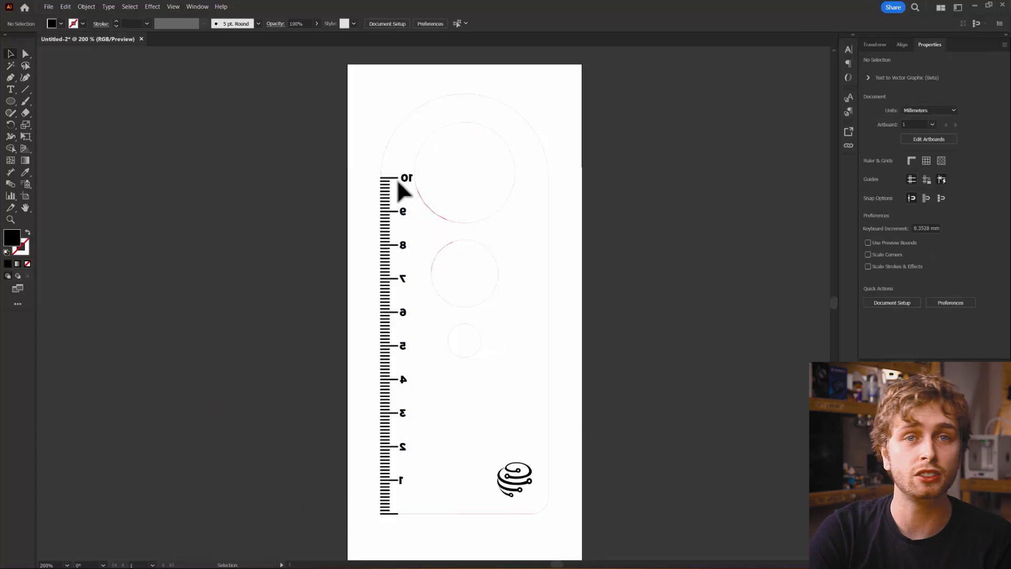
# - Mirror the globe logo horizontally using the Transform effect with Reflect X
pyautogui.click(523, 485)
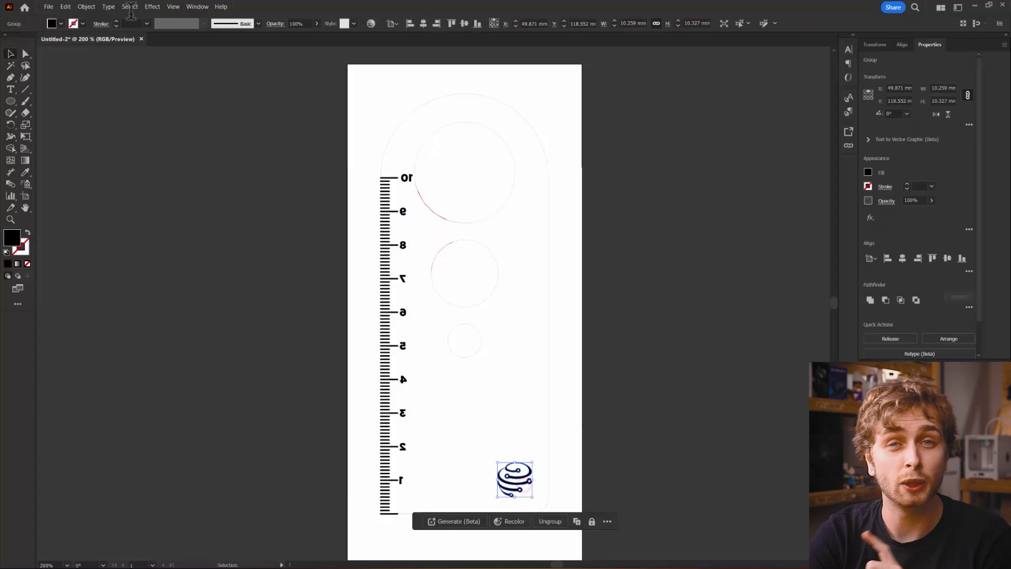
pyautogui.click(153, 14)
pyautogui.moveTo(181, 73)
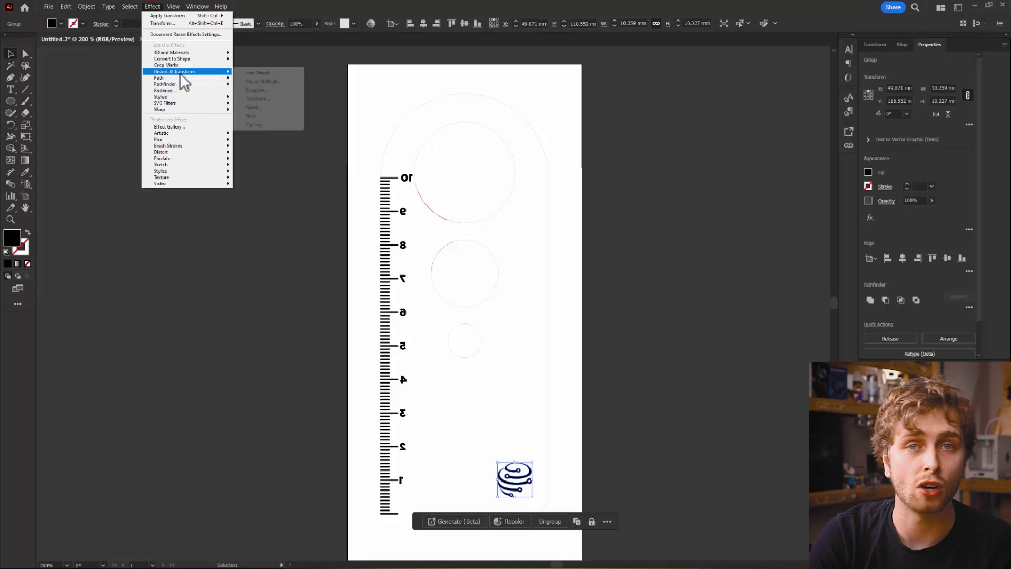
pyautogui.click(271, 99)
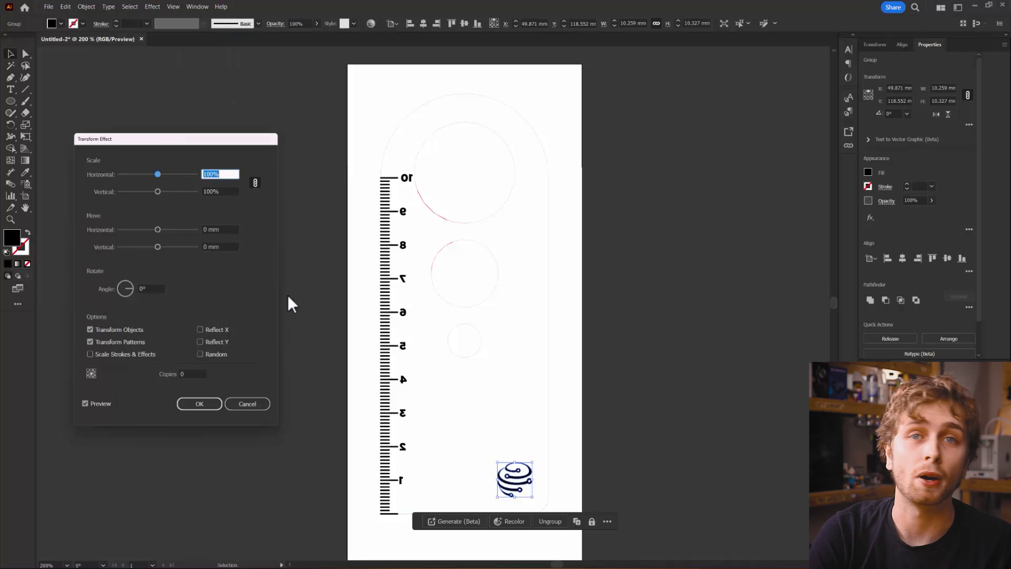
pyautogui.click(215, 329)
pyautogui.click(203, 406)
pyautogui.click(653, 396)
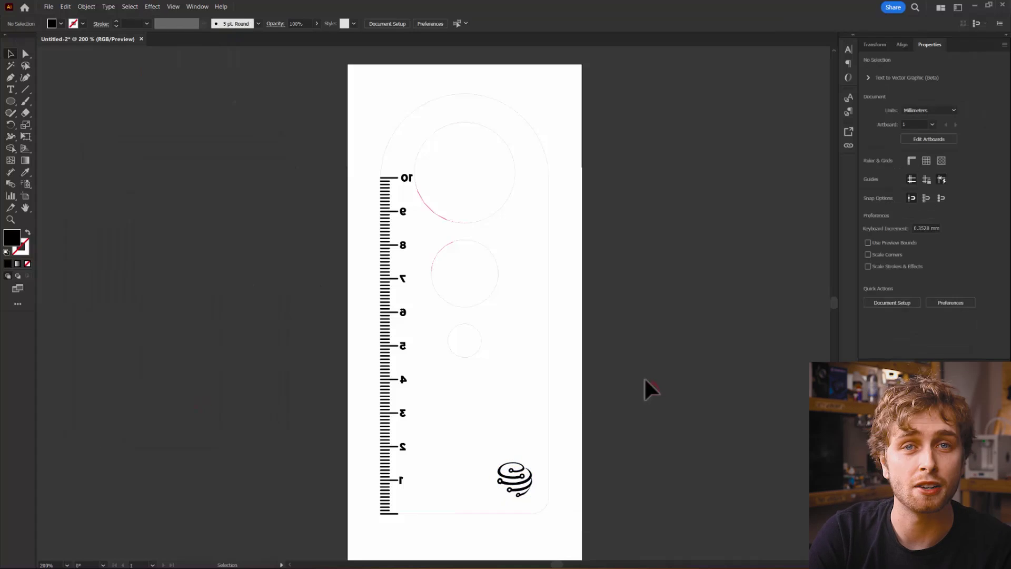
# - Draw a 10 mm by 10 mm square below the smallest circle
pyautogui.moveTo(11, 101); pyautogui.dragTo(68, 105)
pyautogui.click(464, 376)
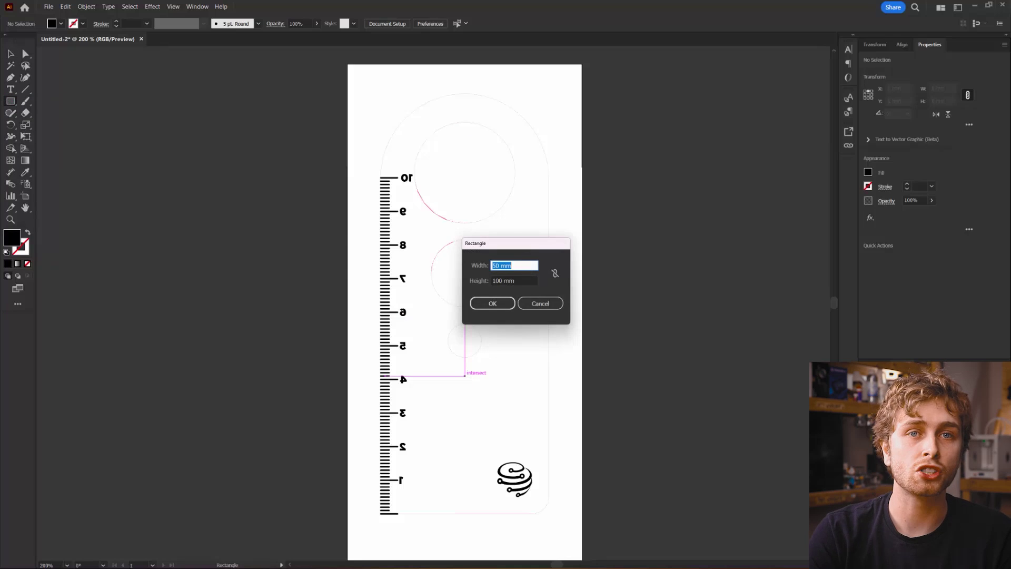
pyautogui.press('Return')
# - Give the square a red 0.01 pt stroke and no fill
pyautogui.click(867, 186)
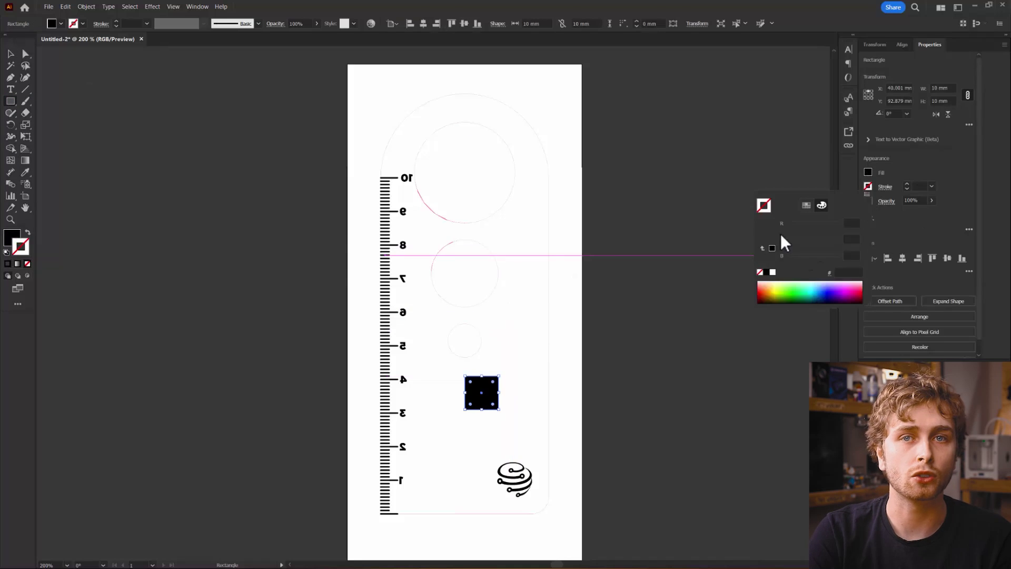
pyautogui.click(919, 186)
pyautogui.write('0.01')
pyautogui.press('Return')
pyautogui.click(868, 172)
pyautogui.click(760, 207)
pyautogui.click(943, 184)
# - Centre the square under the 10 mm circle so that its upper edge touches the circle
pyautogui.click(11, 54)
pyautogui.click(506, 392)
pyautogui.moveTo(498, 385); pyautogui.dragTo(481, 385)
pyautogui.moveTo(480, 384); pyautogui.dragTo(476, 367)
pyautogui.scroll(5, 475, 367)
pyautogui.click(550, 345)
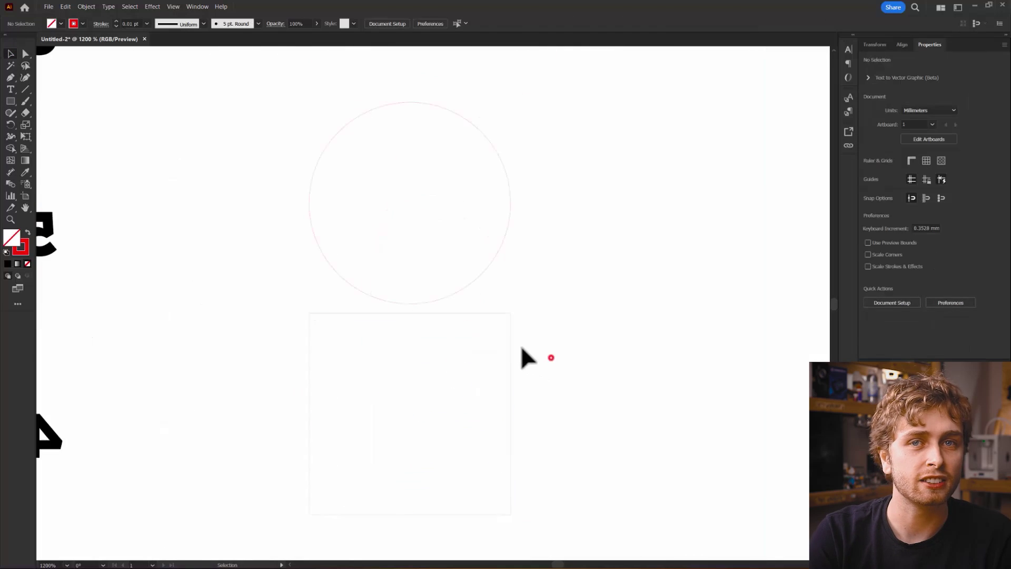
# - Shift the square down by 5 mm to leave a gap below the circle
pyautogui.click(456, 304)
pyautogui.click(905, 102)
pyautogui.write('+5')
pyautogui.press('Return')
pyautogui.click(607, 296)
pyautogui.scroll(-6, 600, 310)
pyautogui.moveTo(615, 272); pyautogui.dragTo(546, 275)
# - Draw a three-sided polygon below the square
pyautogui.moveTo(11, 101); pyautogui.dragTo(52, 137)
pyautogui.click(492, 398)
pyautogui.press('Tab')
pyautogui.write('3')
pyautogui.press('Return')
# - Match the triangle to the square's width and snap it centred against the square's lower edge
pyautogui.press('v')
pyautogui.moveTo(506, 399); pyautogui.dragTo(514, 359)
pyautogui.scroll(3, 514, 359)
pyautogui.moveTo(537, 300); pyautogui.dragTo(463, 303)
pyautogui.moveTo(415, 266); pyautogui.dragTo(418, 385)
pyautogui.click(486, 426)
pyautogui.click(441, 425)
# - Shift the triangle down by 5 mm to leave a gap below the square
pyautogui.click(905, 100)
pyautogui.press('Return')
pyautogui.click(906, 100)
pyautogui.write('+5')
pyautogui.press('Return')
pyautogui.click(587, 420)
pyautogui.scroll(-3, 414, 336)
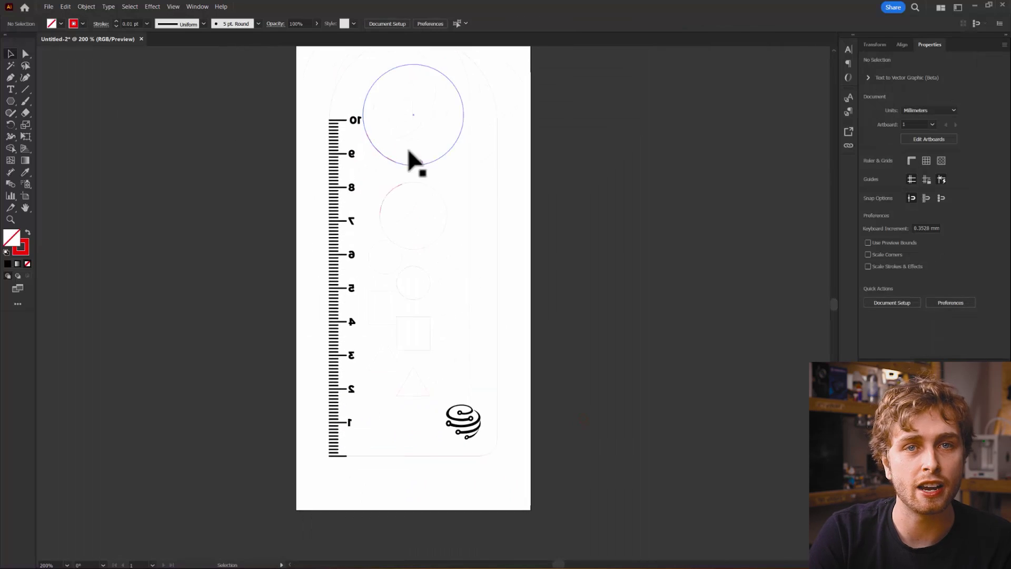
# - Create two horizontal 15 mm lines beside the artboard, 15 mm apart, and set their stroke weight to 7 pt
pyautogui.click(497, 309)
pyautogui.moveTo(497, 309); pyautogui.dragTo(612, 307)
pyautogui.click(658, 298)
pyautogui.scroll(2, 638, 299)
pyautogui.click(595, 226)
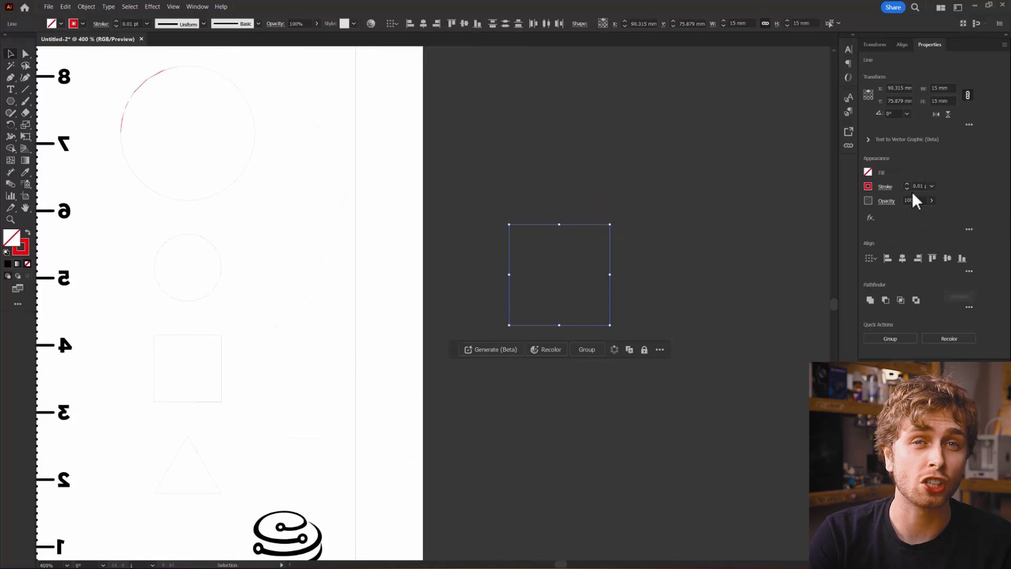
pyautogui.write('7')
pyautogui.press('Return')
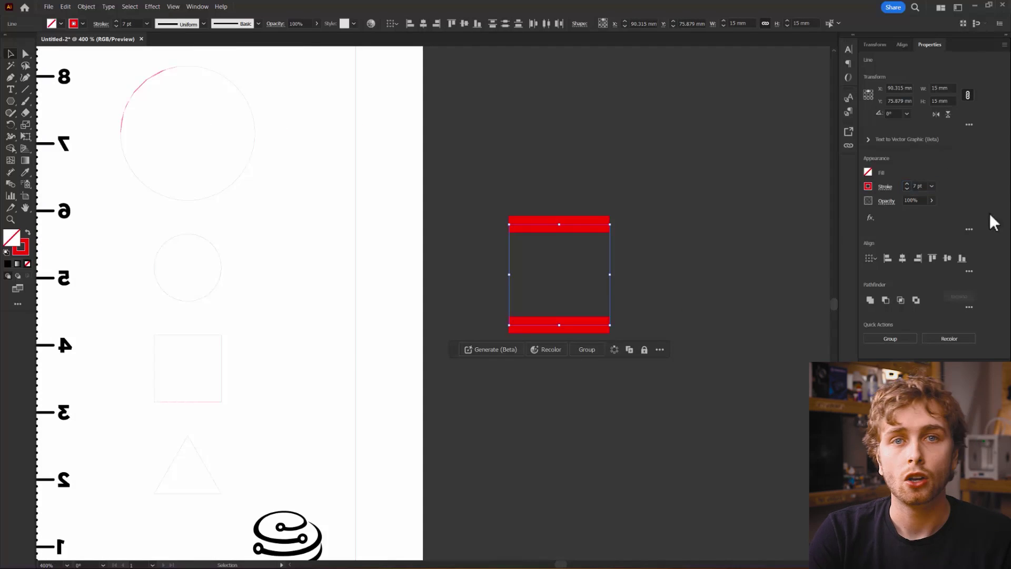
# - Duplicate and space out the thick lines vertically to get two pairs of horizontal bars beside the artboard
pyautogui.click(651, 259)
pyautogui.scroll(-2, 668, 258)
pyautogui.moveTo(701, 229); pyautogui.dragTo(598, 264)
pyautogui.moveTo(534, 325); pyautogui.dragTo(534, 294)
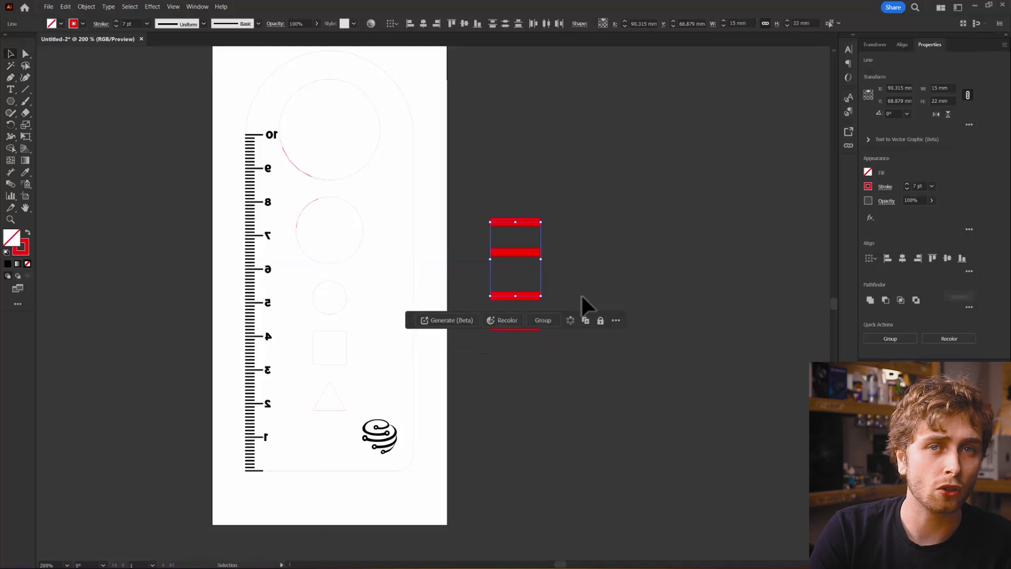
pyautogui.click(563, 286)
# - Rotate the upper bar of the lower pair by 45°
pyautogui.click(496, 299)
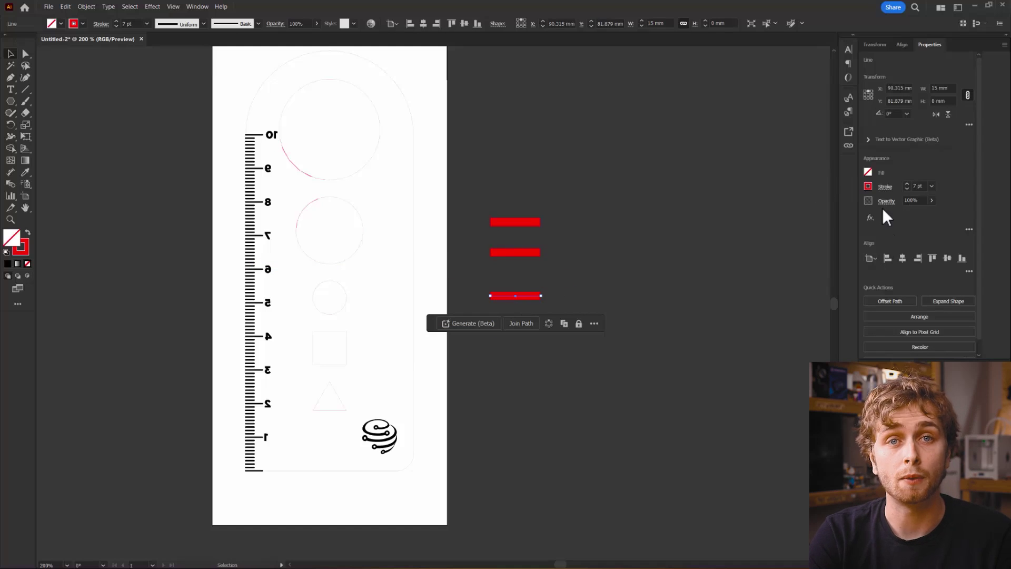
pyautogui.click(893, 114)
pyautogui.write('45')
pyautogui.press('Return')
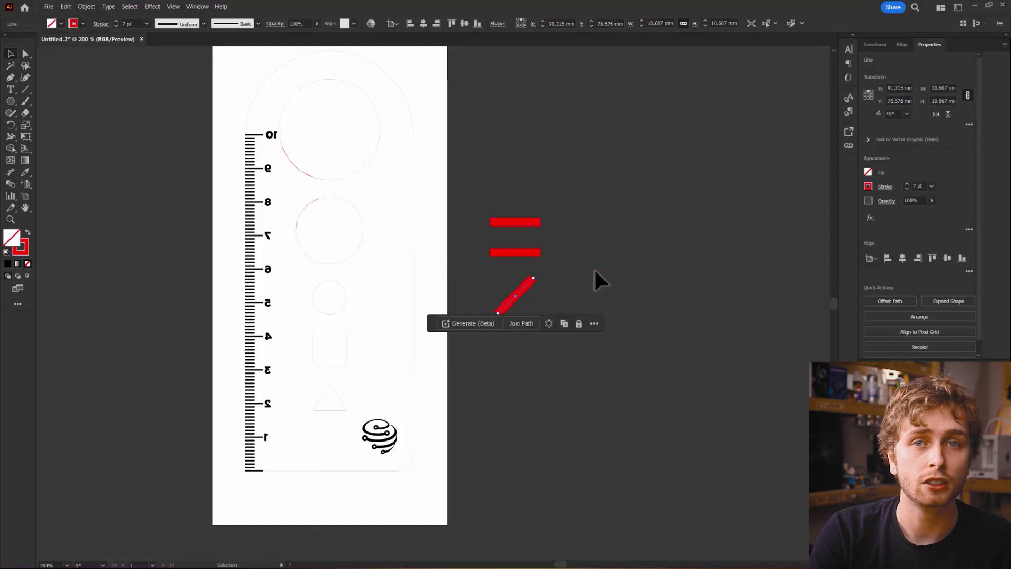
pyautogui.click(594, 280)
# - Rotate the topmost bar by 30°
pyautogui.click(515, 223)
pyautogui.click(885, 114)
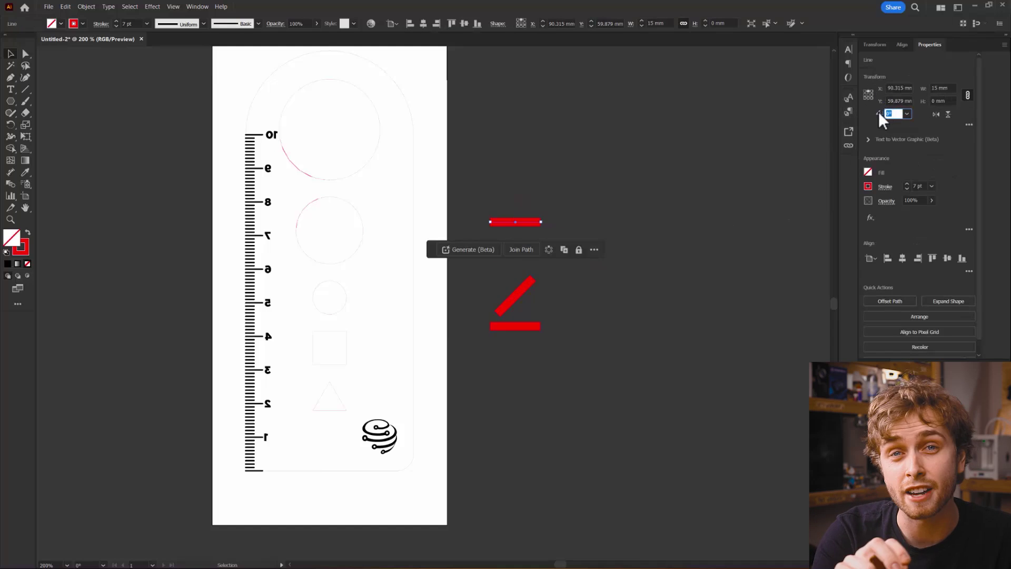
pyautogui.write('30')
pyautogui.press('Return')
pyautogui.click(581, 279)
# - Snap each rotated bar's lower end to the left end of its horizontal bar to form a 30° and a 45° angle
pyautogui.scroll(2, 539, 298)
pyautogui.moveTo(509, 273); pyautogui.dragTo(506, 295)
pyautogui.moveTo(478, 328); pyautogui.dragTo(461, 336)
pyautogui.scroll(1, 461, 263)
pyautogui.click(492, 190)
pyautogui.moveTo(492, 190); pyautogui.dragTo(483, 231)
pyautogui.click(614, 318)
pyautogui.scroll(-1, 529, 320)
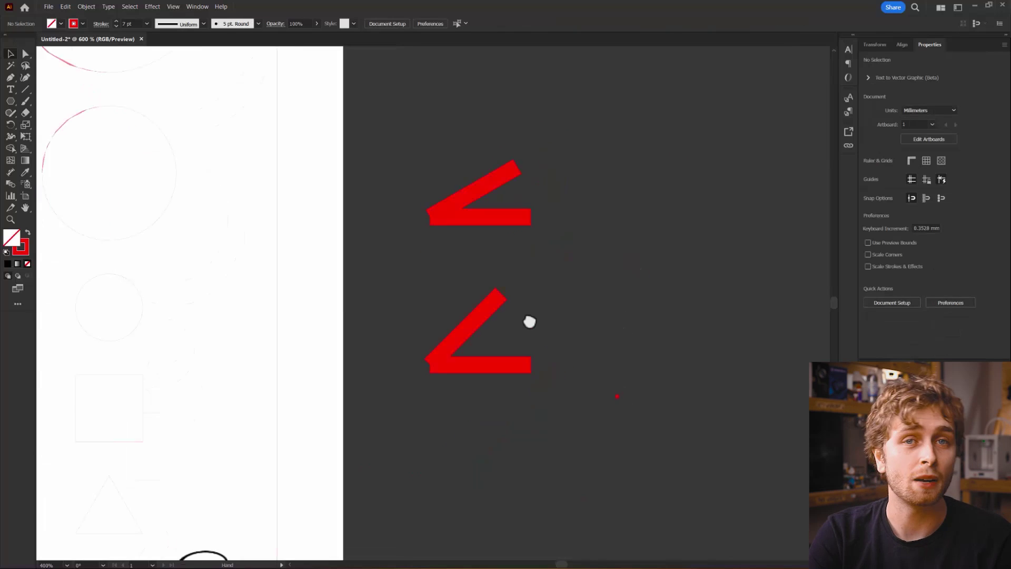
# - Join the two bars of the 45° angle and the two bars of the 30° angle into single paths
pyautogui.moveTo(411, 291); pyautogui.dragTo(412, 291)
pyautogui.rightClick(441, 301)
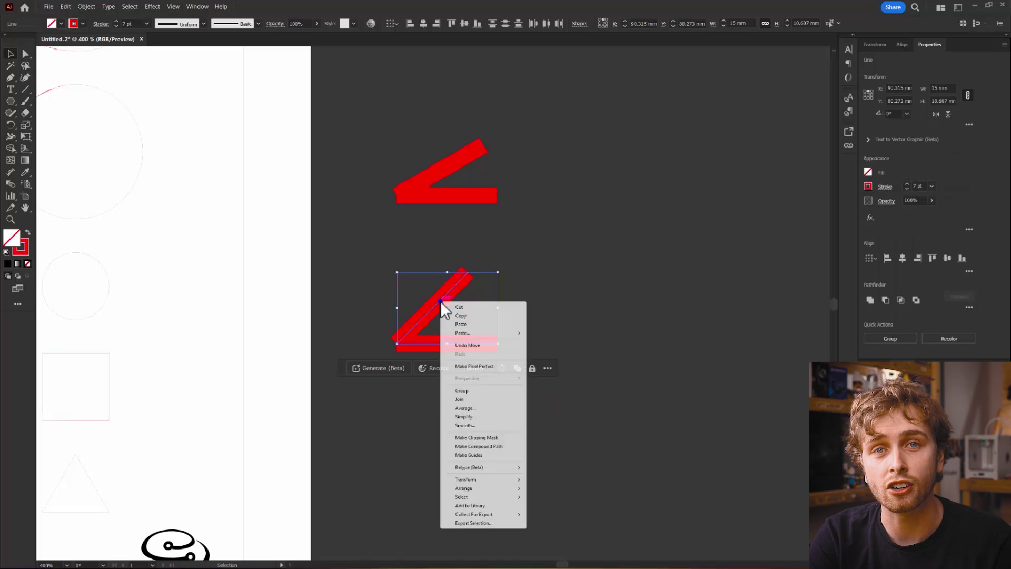
pyautogui.click(468, 399)
pyautogui.click(468, 397)
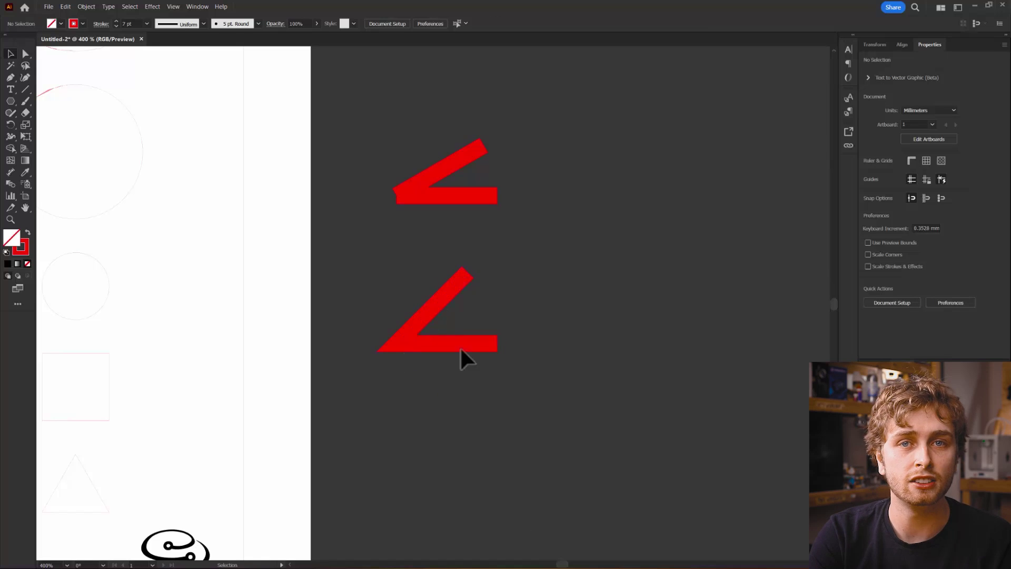
pyautogui.rightClick(477, 195)
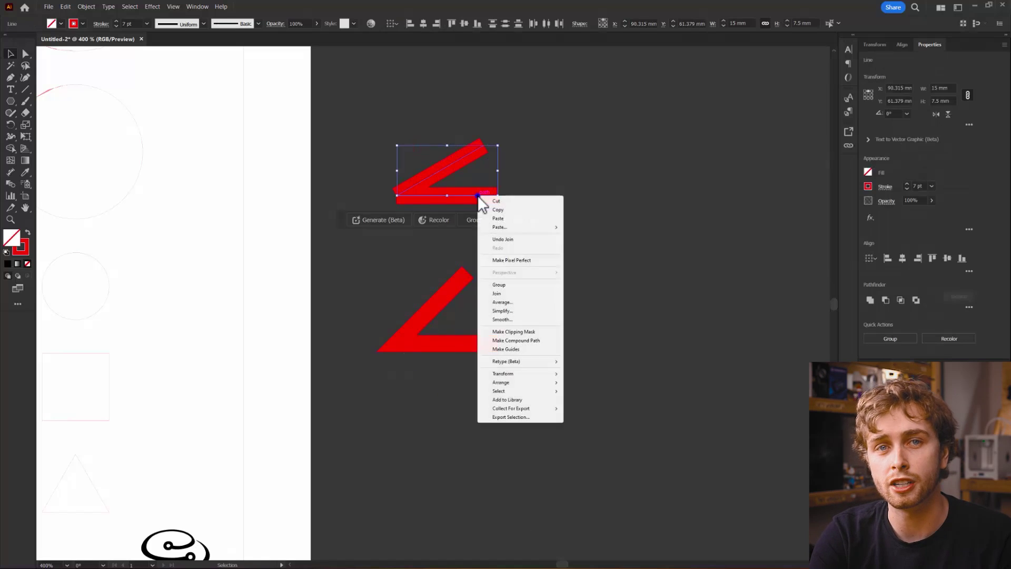
pyautogui.click(499, 293)
pyautogui.moveTo(546, 238); pyautogui.dragTo(564, 246)
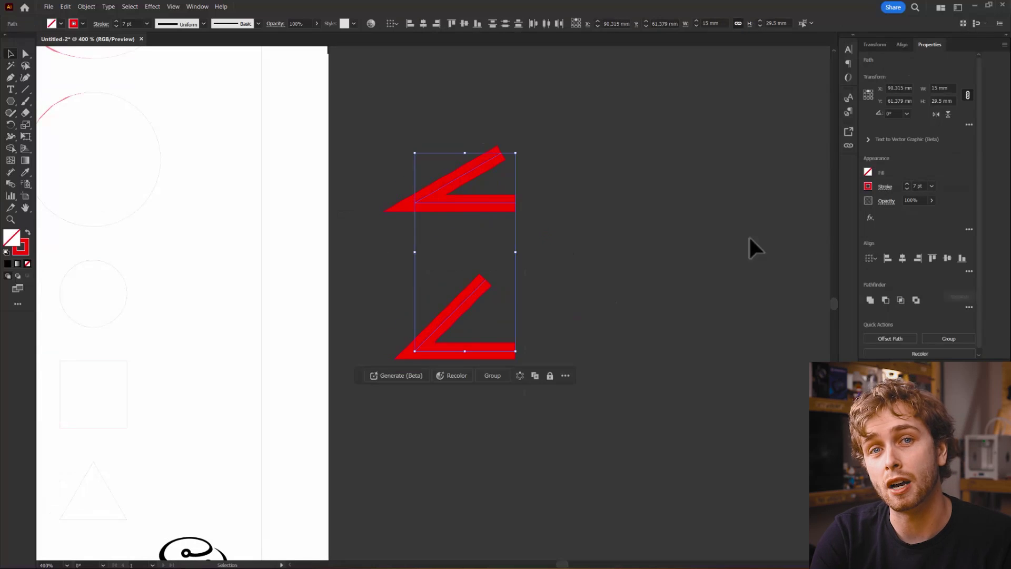
# - Give both angle shapes round caps and corners, and expand their strokes into outlined shapes
pyautogui.click(885, 187)
pyautogui.click(834, 225)
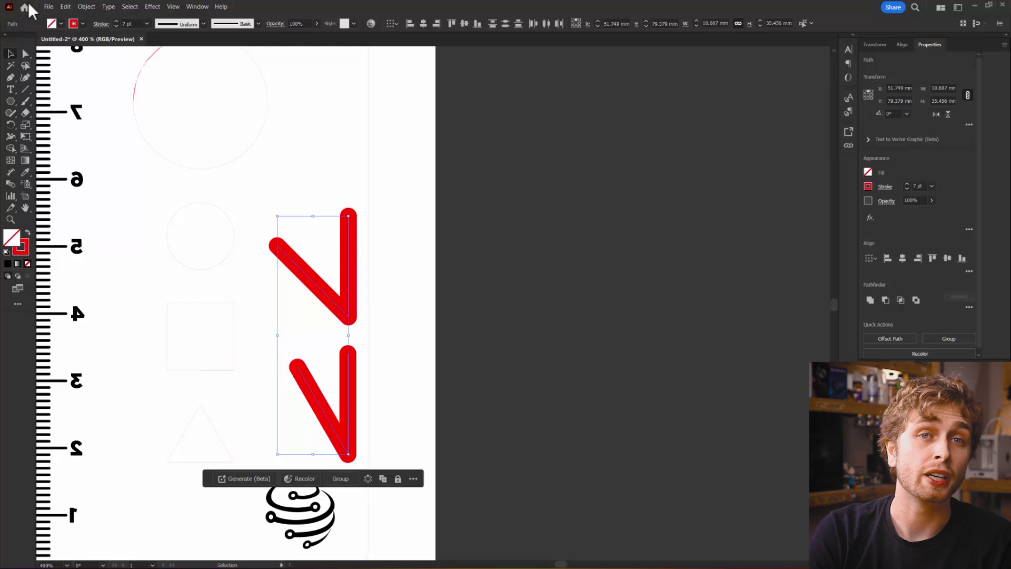
pyautogui.click(84, 7)
pyautogui.click(108, 110)
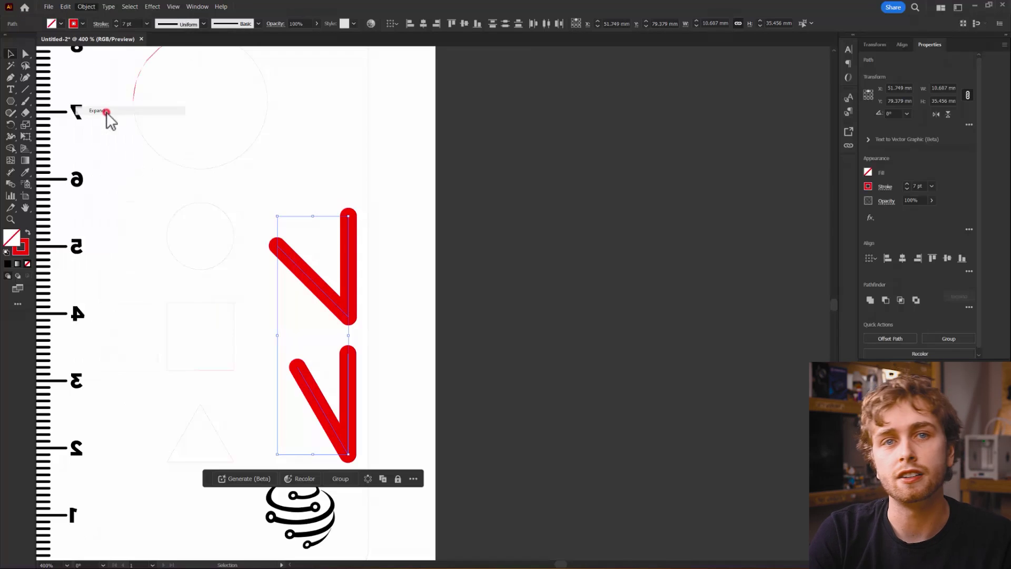
pyautogui.click(494, 335)
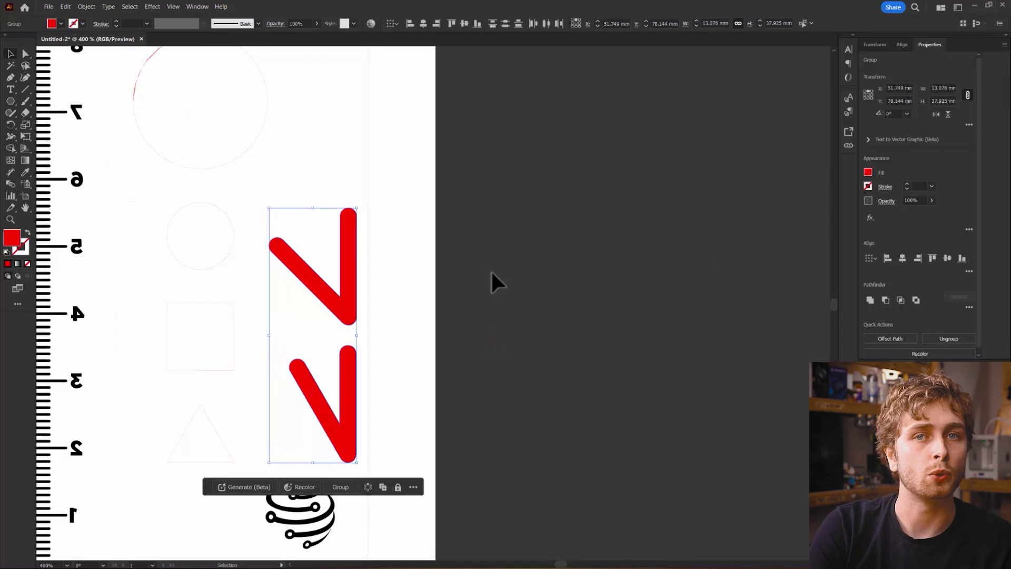
# - Remove the fill from both angle shapes and give them a red 0.01 pt cutting stroke
pyautogui.click(868, 172)
pyautogui.click(756, 209)
pyautogui.click(898, 174)
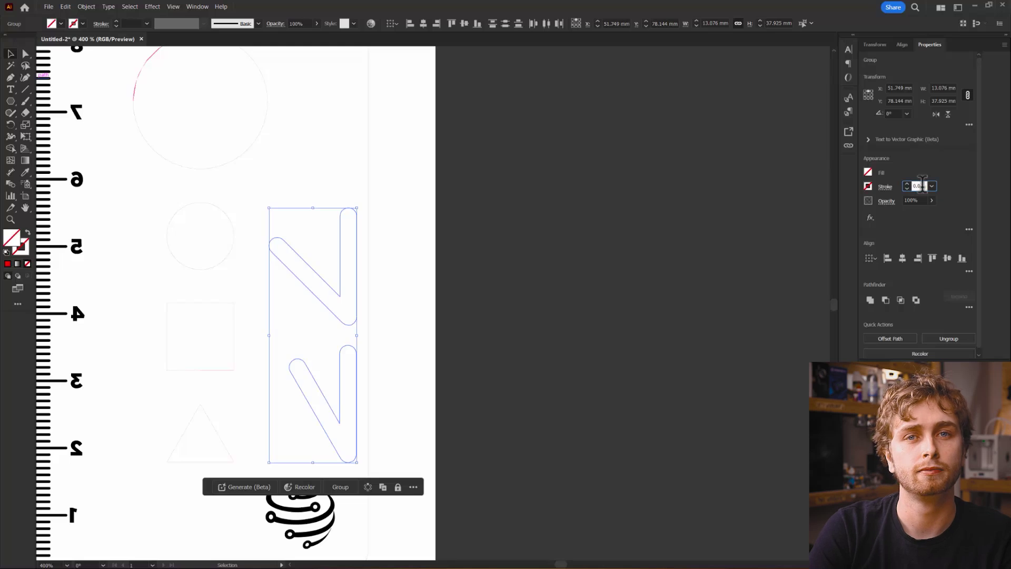
pyautogui.press('Return')
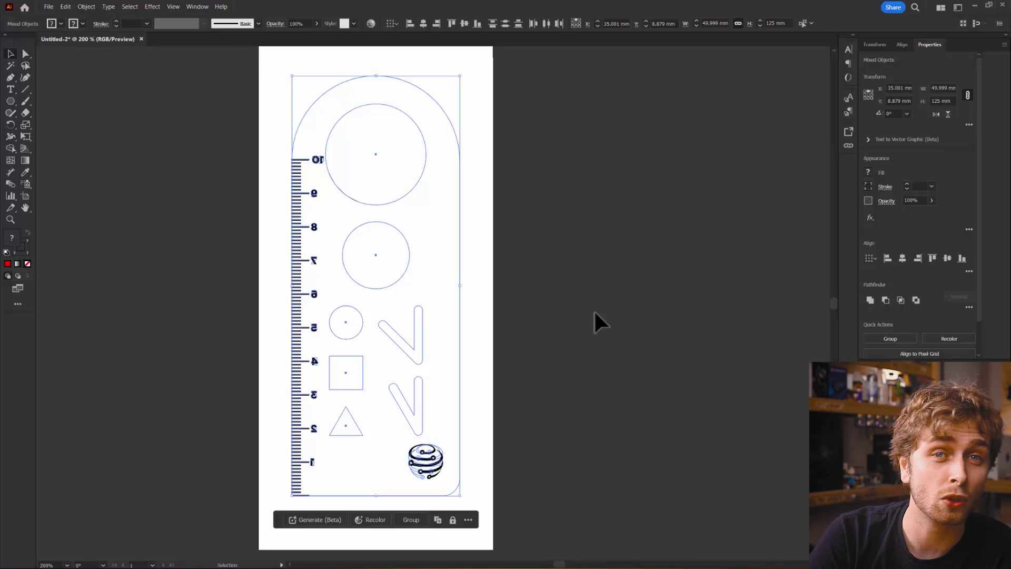
# - Deselect the artwork and start saving the document as a new file
pyautogui.click(559, 351)
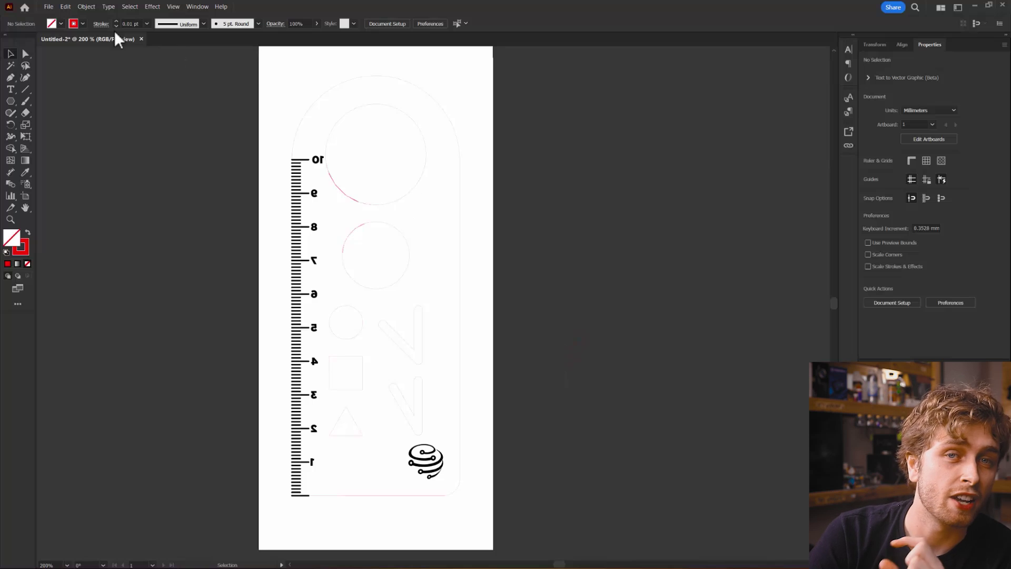
pyautogui.click(49, 7)
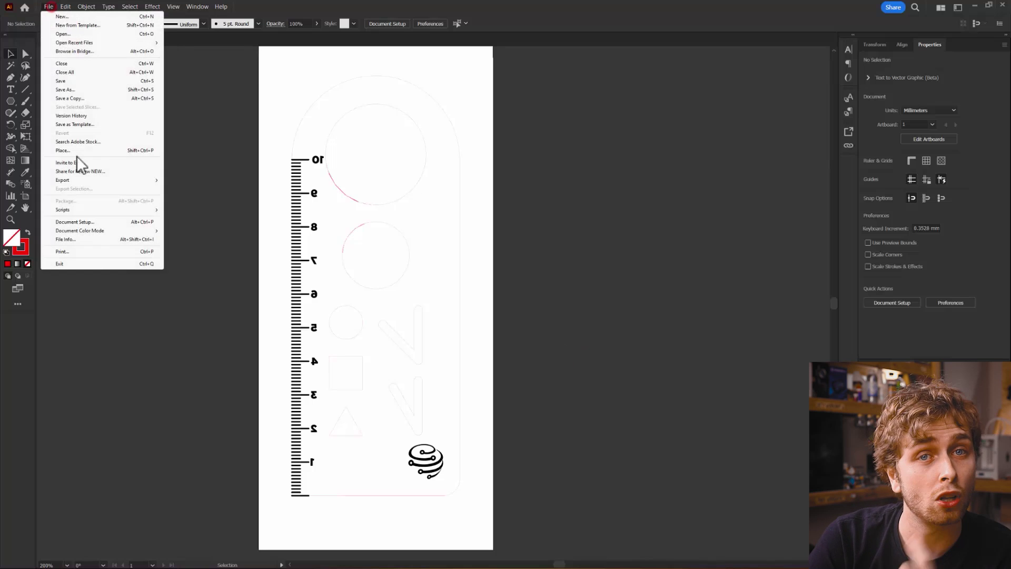
pyautogui.click(81, 92)
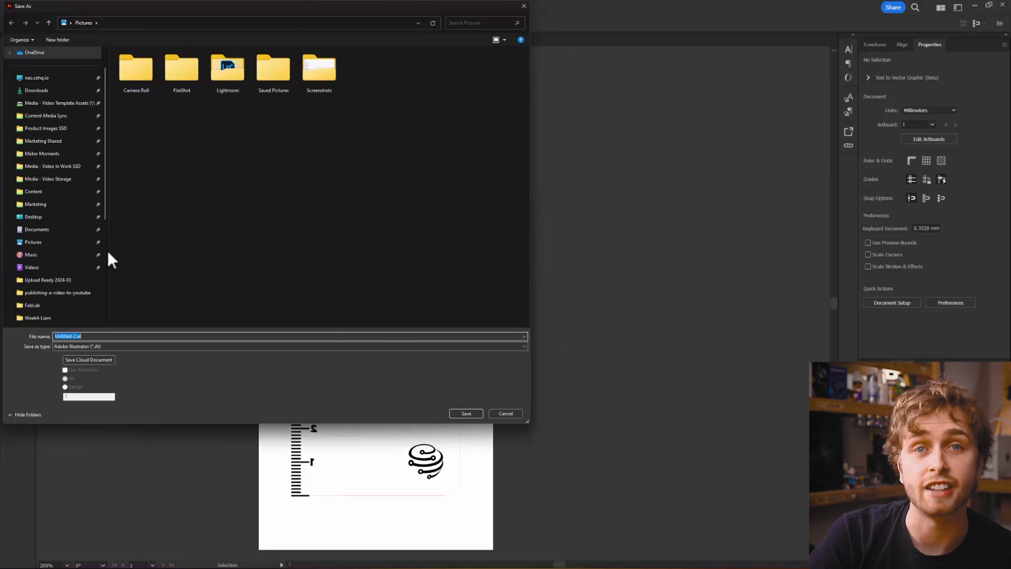
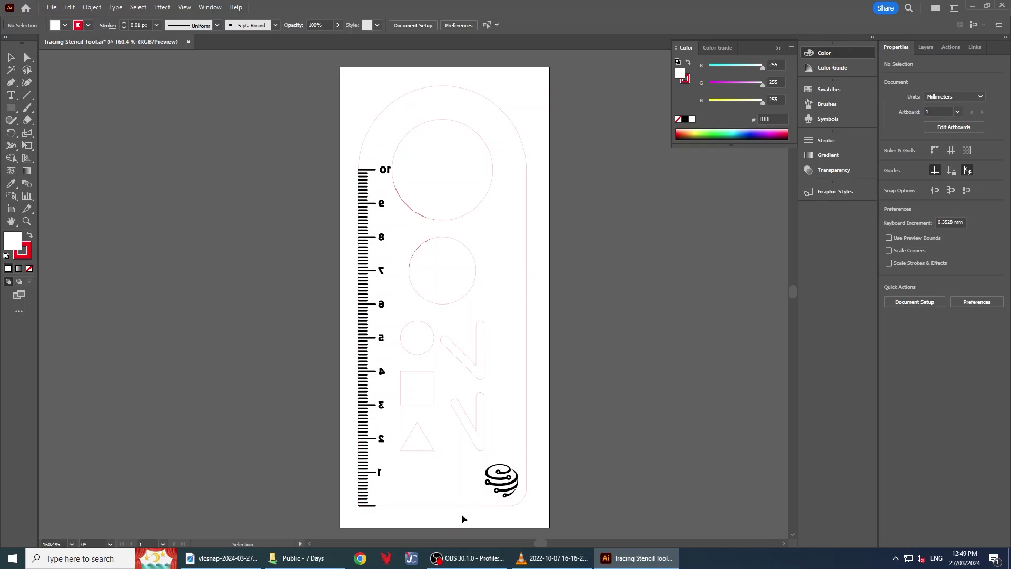
# - Remove the fill from the arch outline and all circle, square, triangle and angle cut-outs, checking that their stroke is red ff0000
pyautogui.click(468, 506)
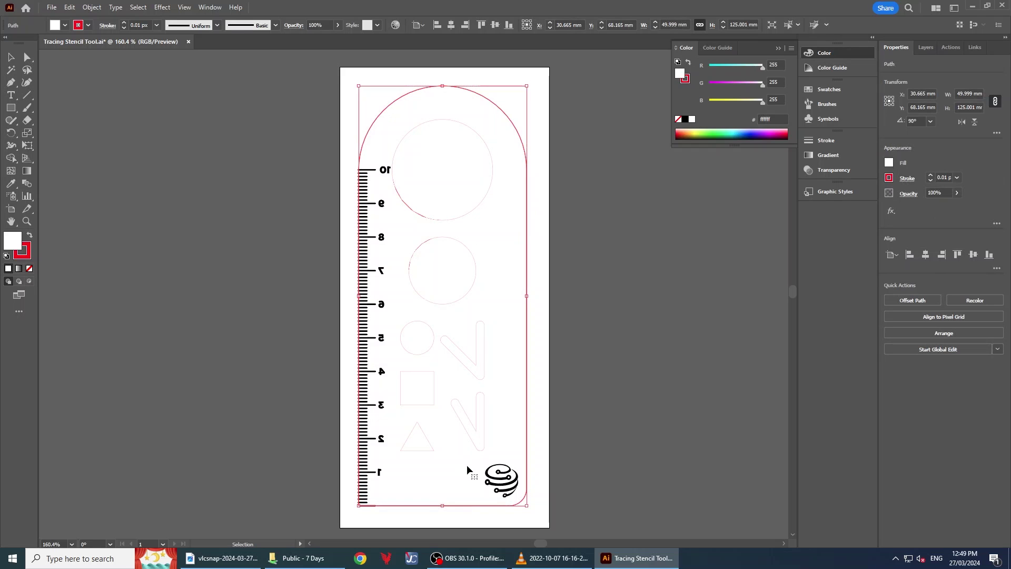
pyautogui.moveTo(473, 514); pyautogui.dragTo(421, 79)
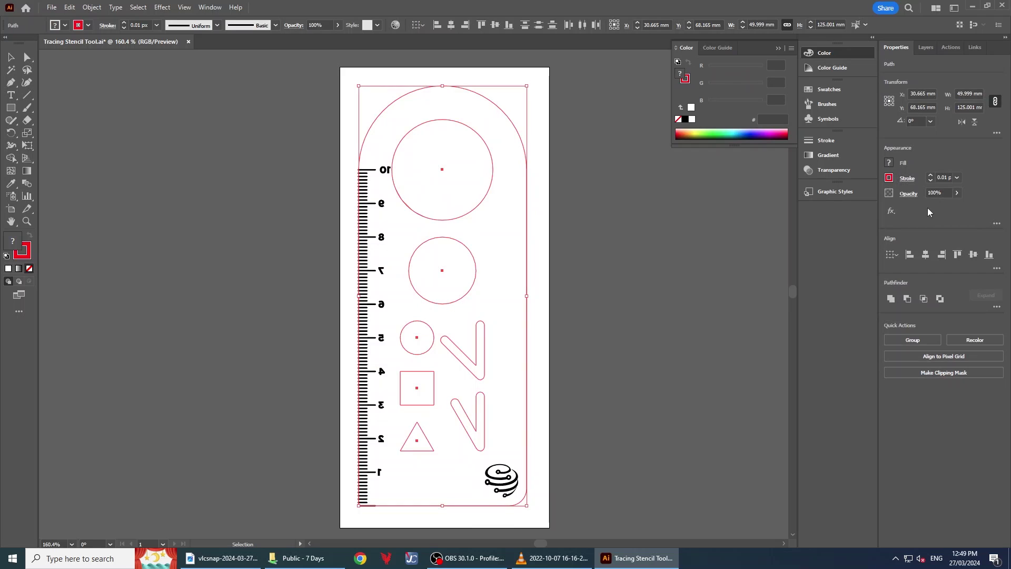
pyautogui.click(894, 180)
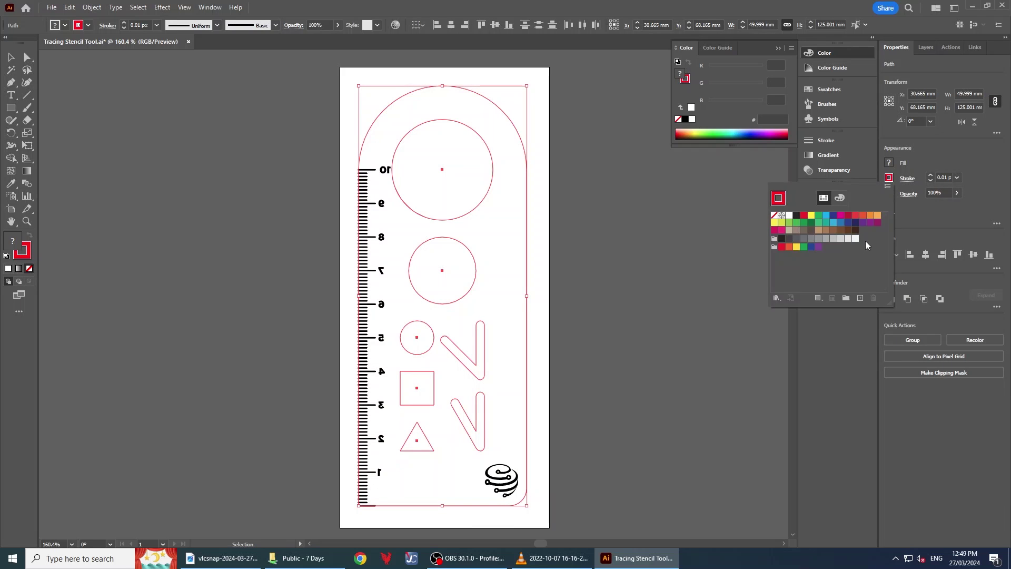
pyautogui.click(839, 198)
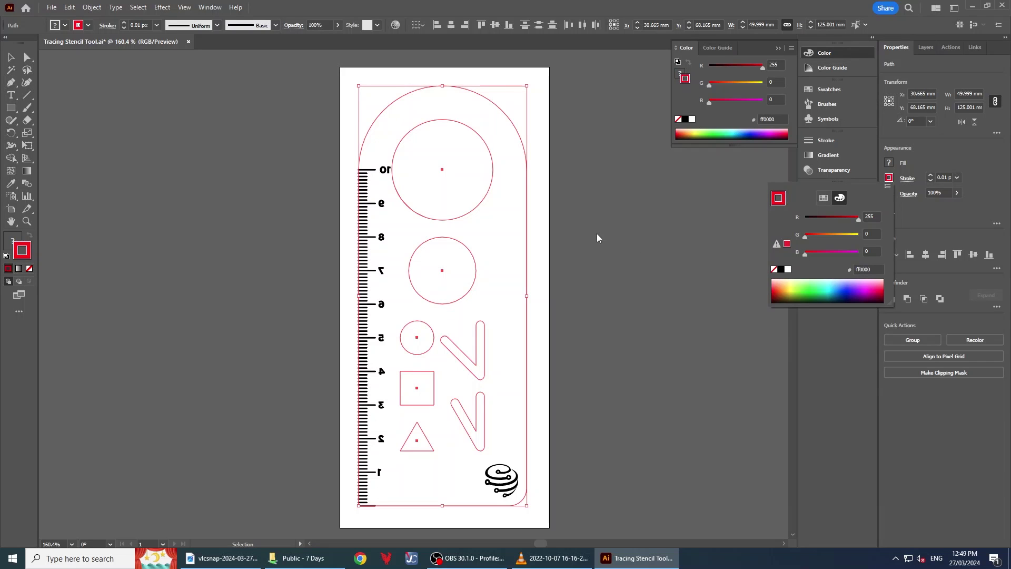
pyautogui.click(889, 165)
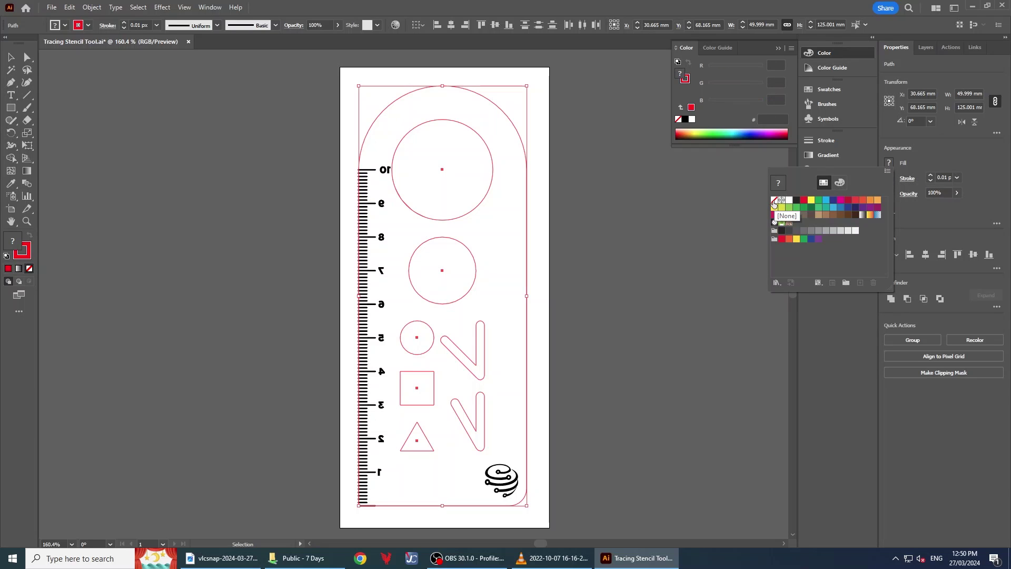
pyautogui.click(773, 201)
pyautogui.click(684, 226)
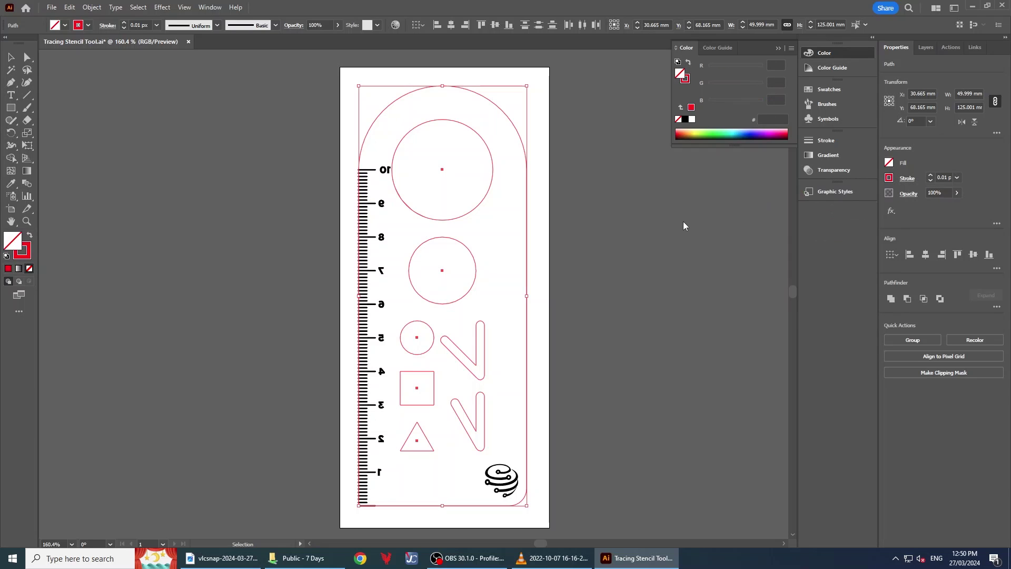
pyautogui.click(684, 226)
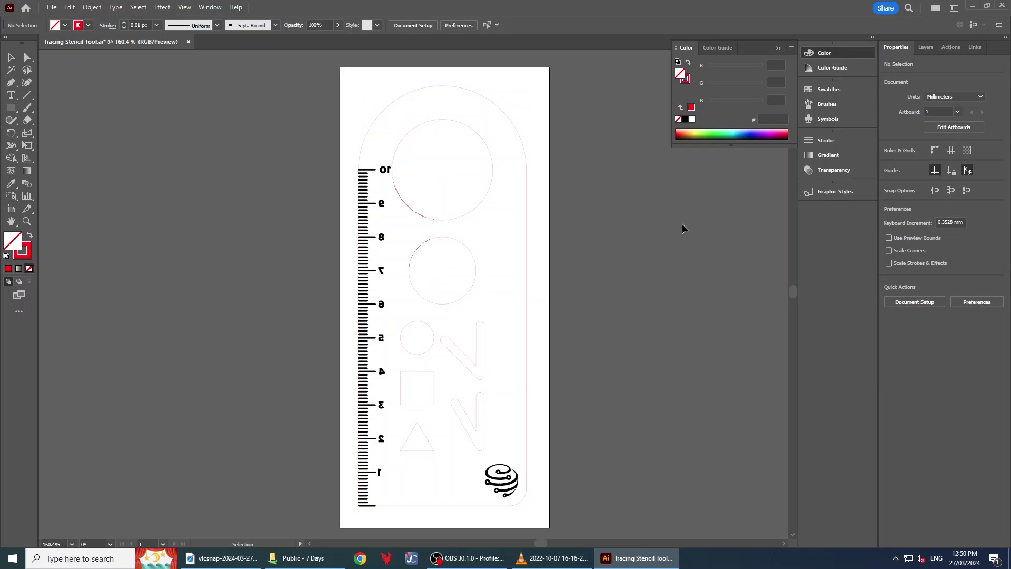
# - Start printing the document and choose Trotec Engraver v11.4.0 as the printer
pyautogui.click(55, 10)
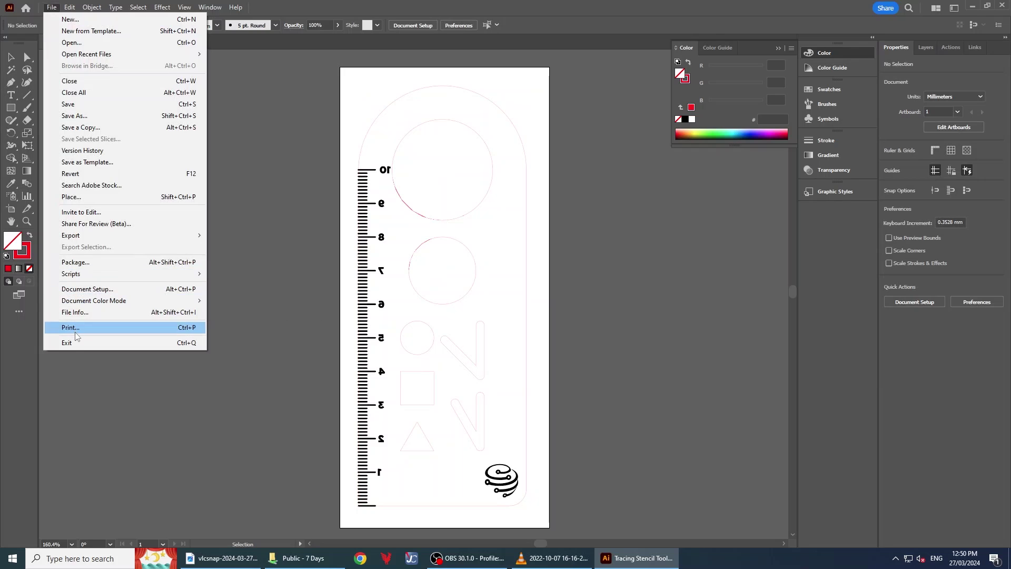
pyautogui.click(76, 333)
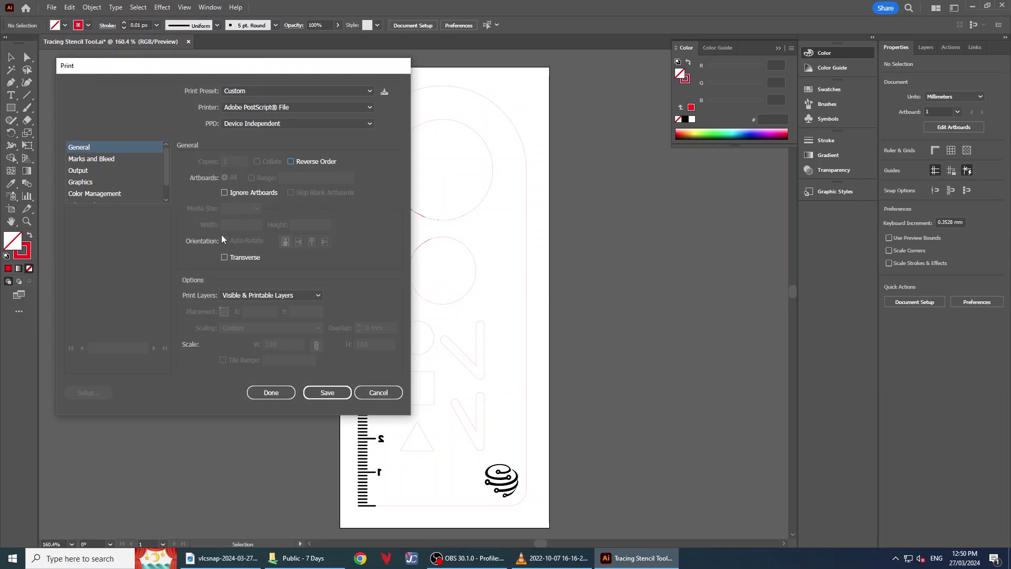
pyautogui.click(286, 108)
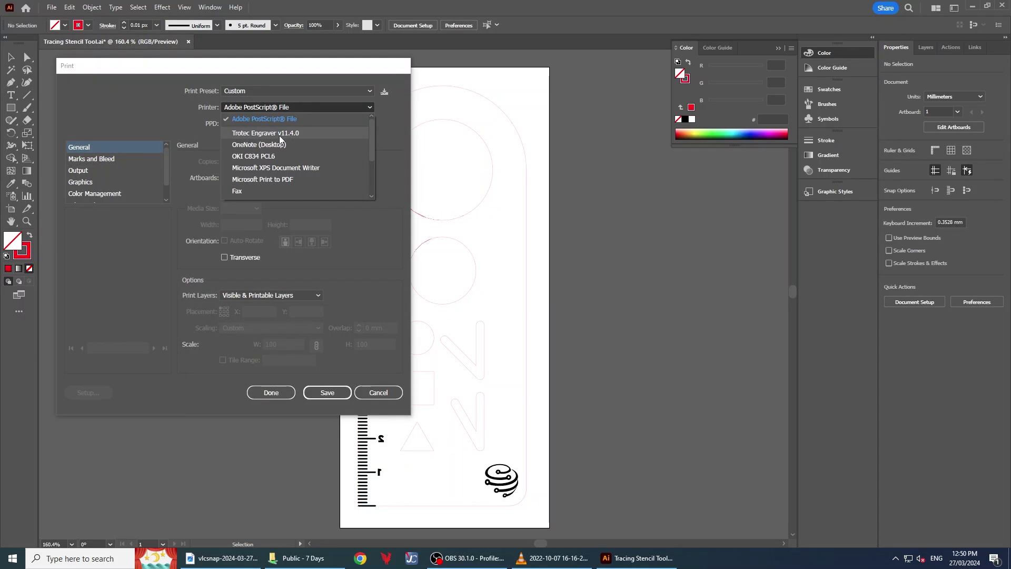
pyautogui.click(319, 136)
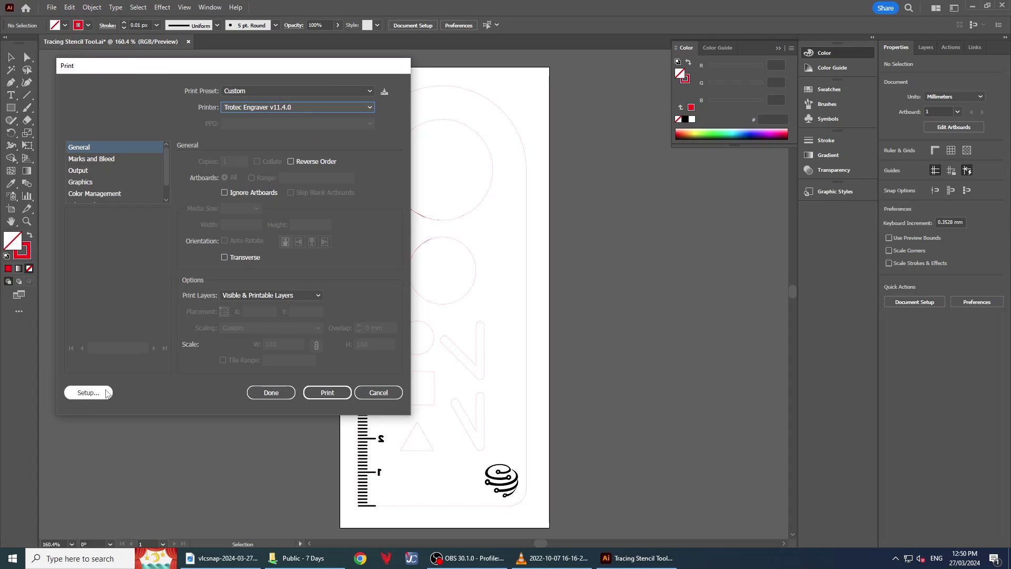
# - Confirm the engraver preferences with a 1000 × 610 mm size, Services Acrylic 3MM material and Standard 500 dpi processing, and send the print job
pyautogui.click(106, 393)
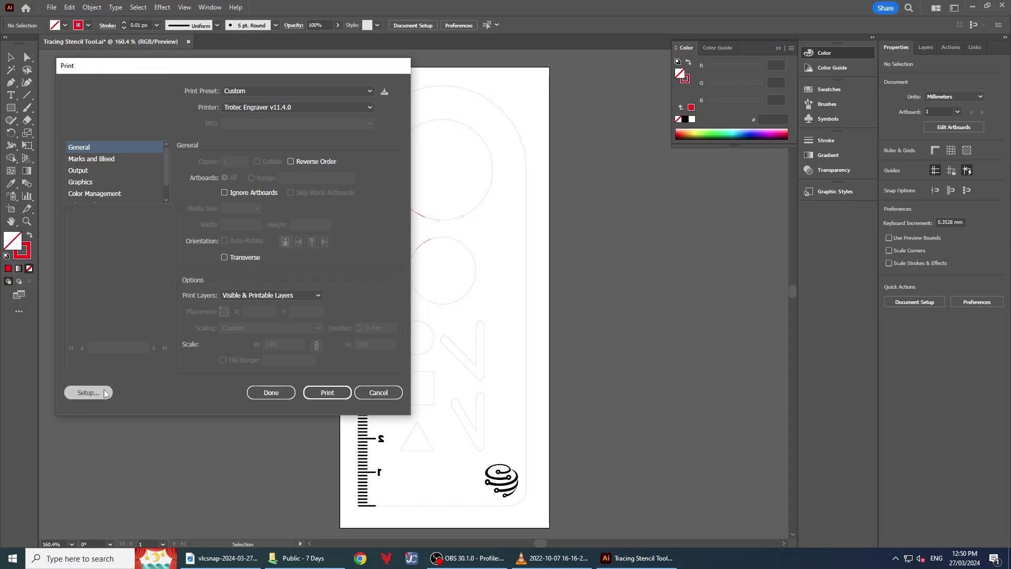
pyautogui.click(281, 168)
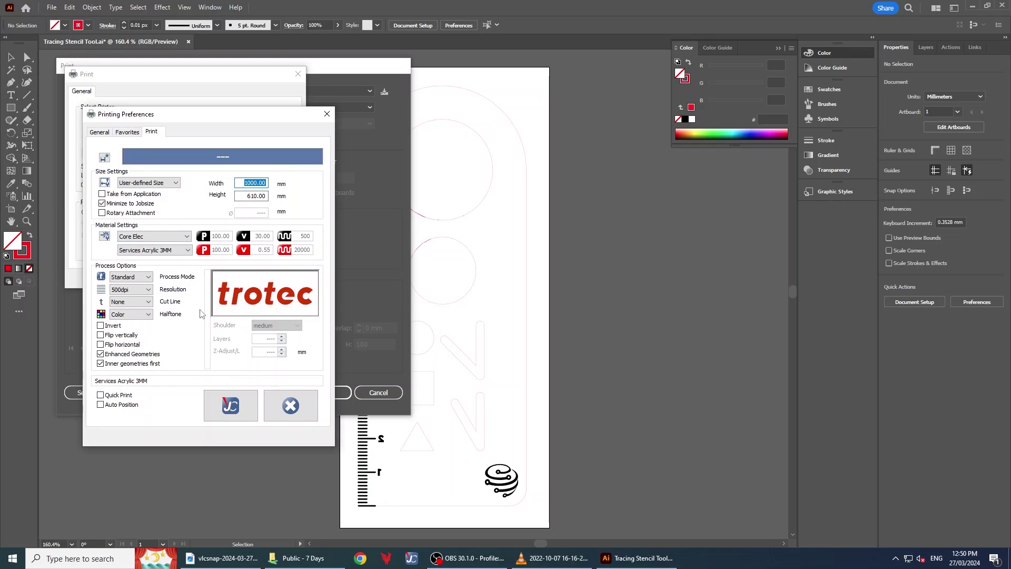
pyautogui.click(254, 417)
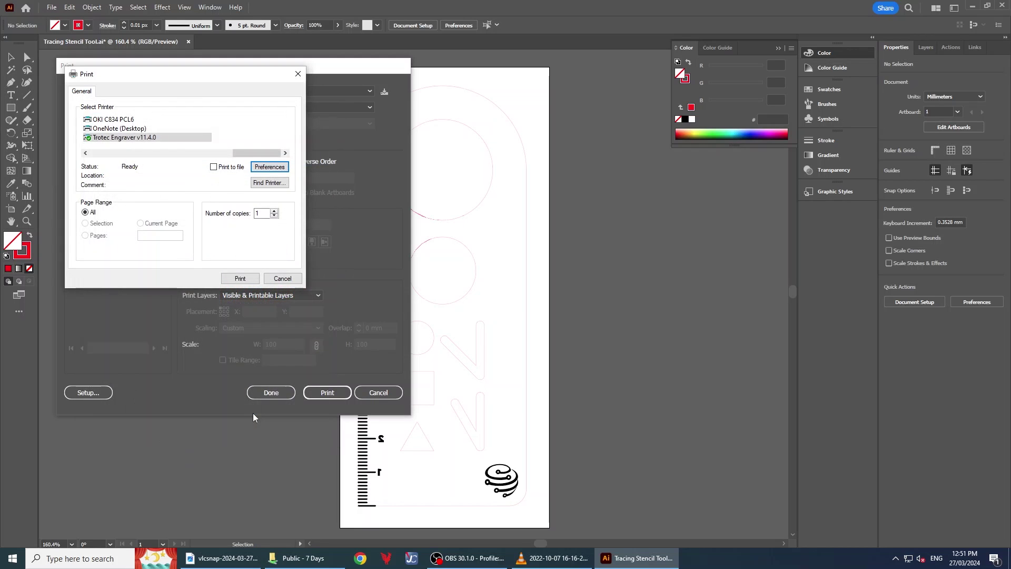
pyautogui.click(240, 278)
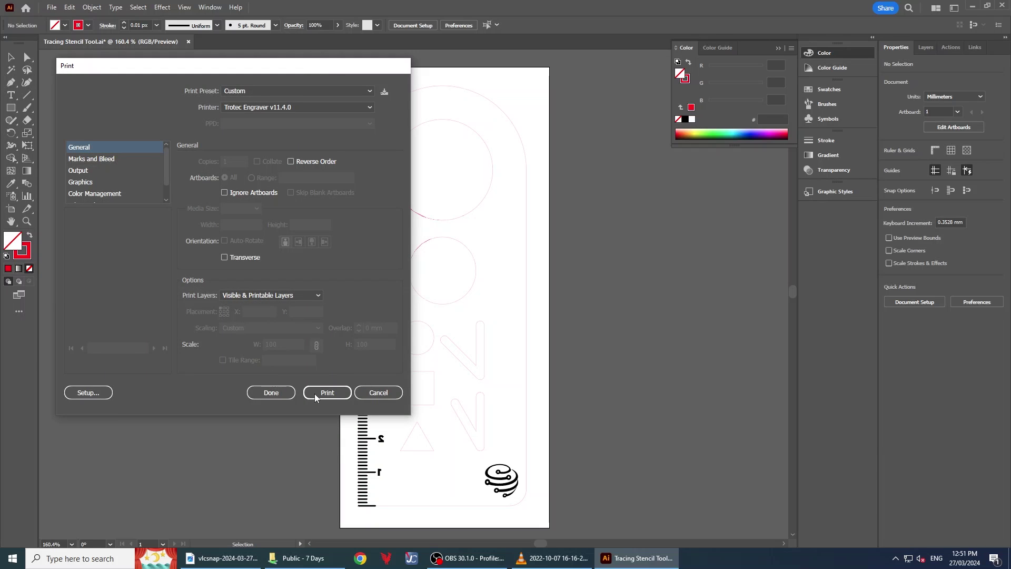
pyautogui.click(316, 394)
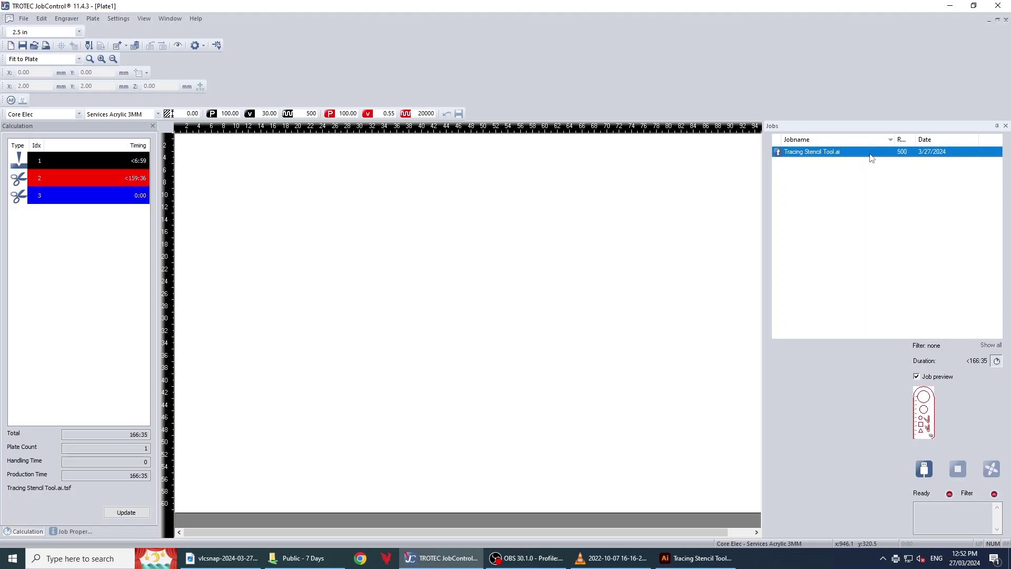
# - Place the Tracing Stencil Tool.ai job on the plate in TROTEC JobControl and show its artwork in WYSIWYG view
pyautogui.doubleClick(870, 153)
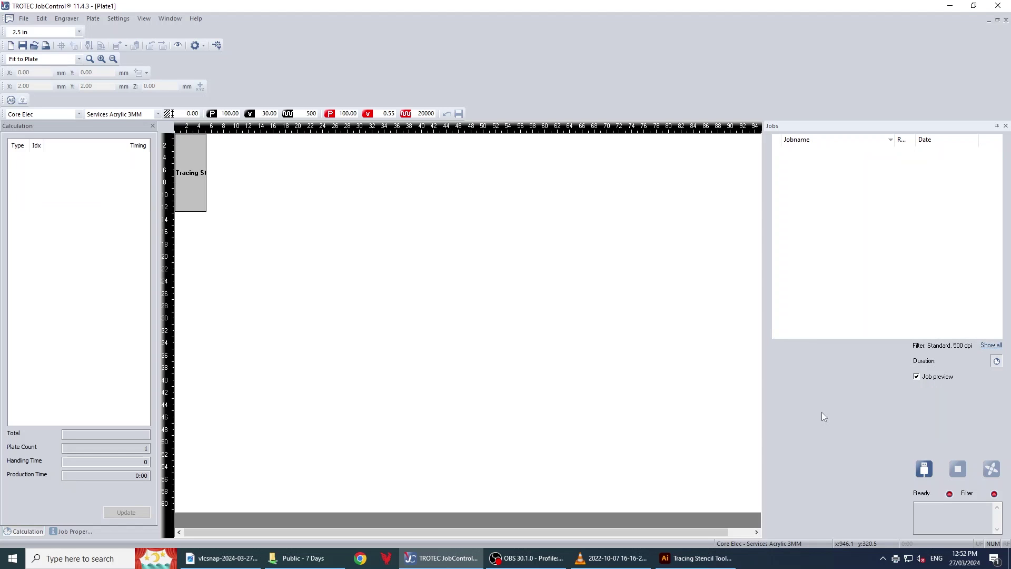
pyautogui.click(193, 177)
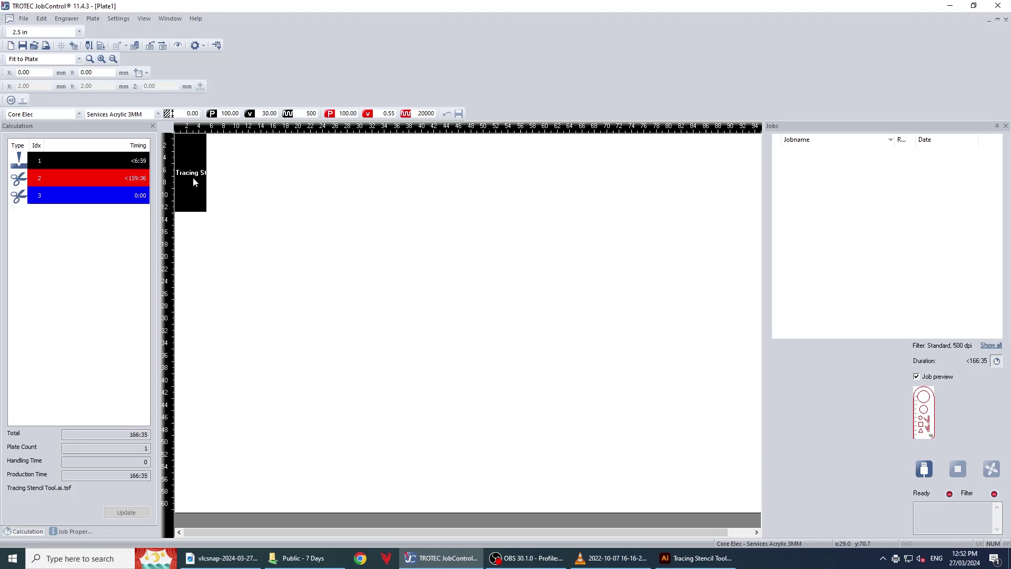
pyautogui.click(178, 47)
pyautogui.scroll(2, 184, 160)
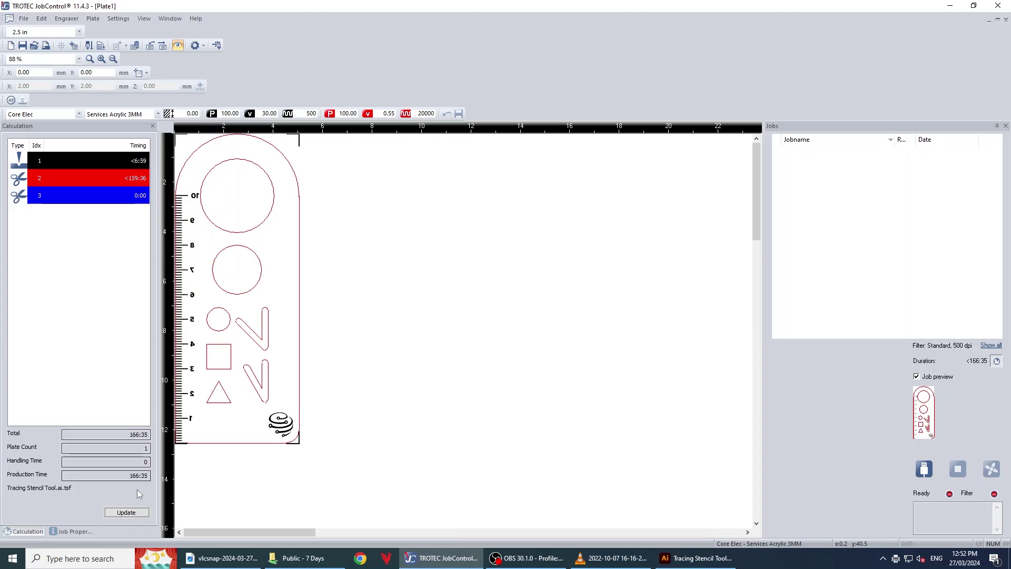
# - Recalculate the job's production time and inspect the placed design on the plate
pyautogui.click(146, 514)
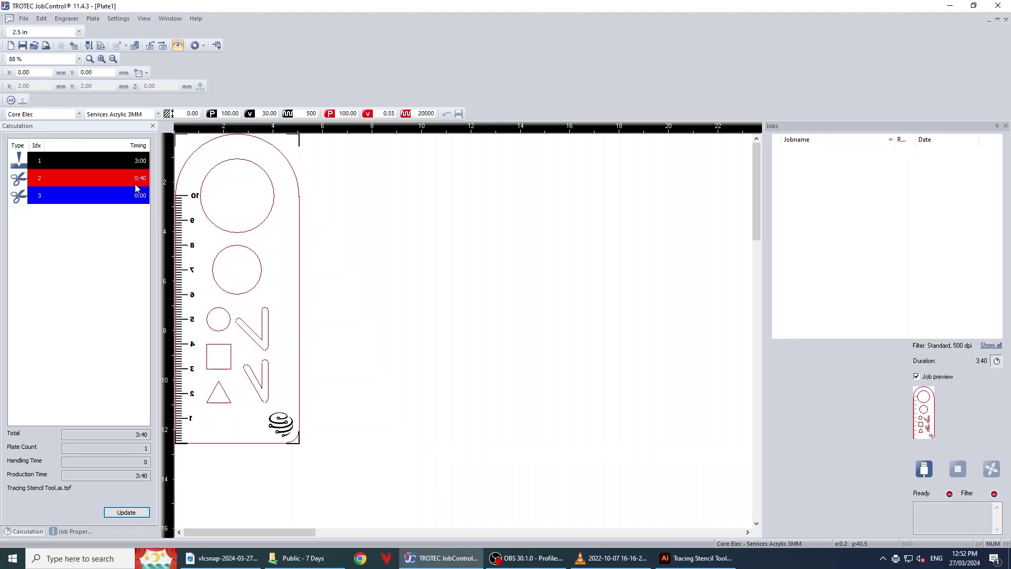
pyautogui.scroll(-1, 258, 318)
pyautogui.scroll(1, 205, 211)
pyautogui.scroll(-2, 265, 367)
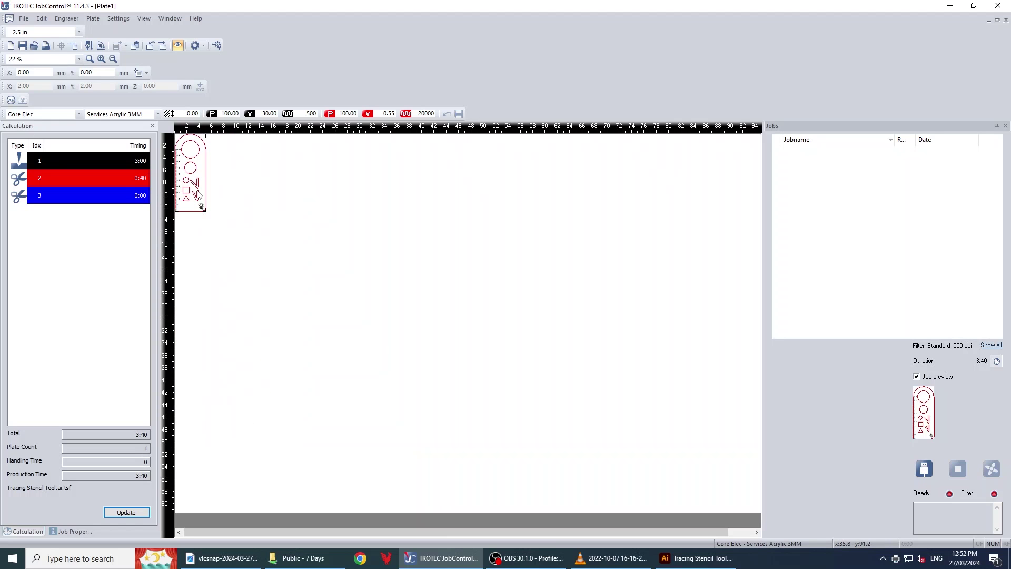
# - Connect to the laser cutter, switch to the normal job view and rotate the stencil job to landscape orientation
pyautogui.click(916, 469)
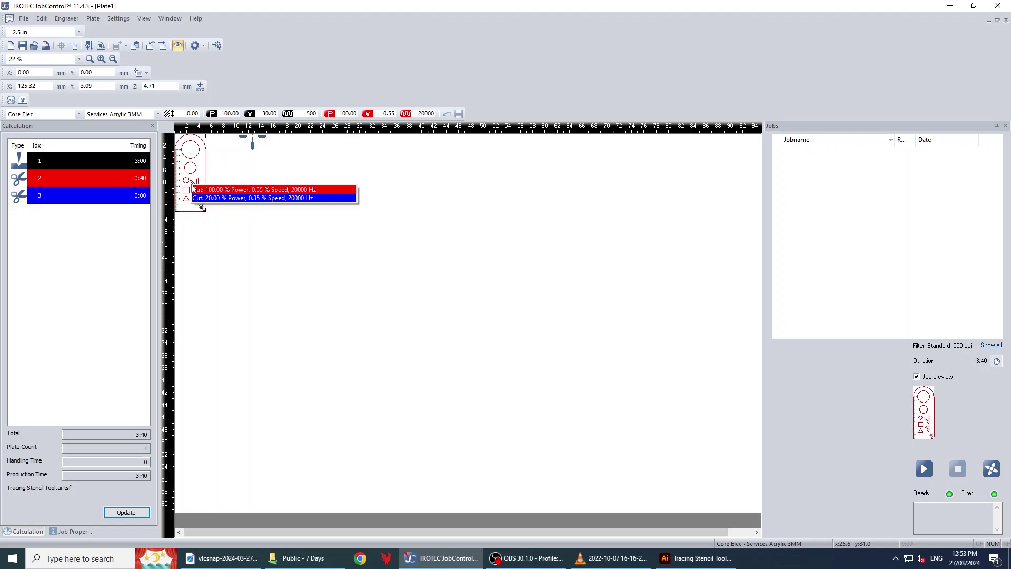
pyautogui.click(178, 46)
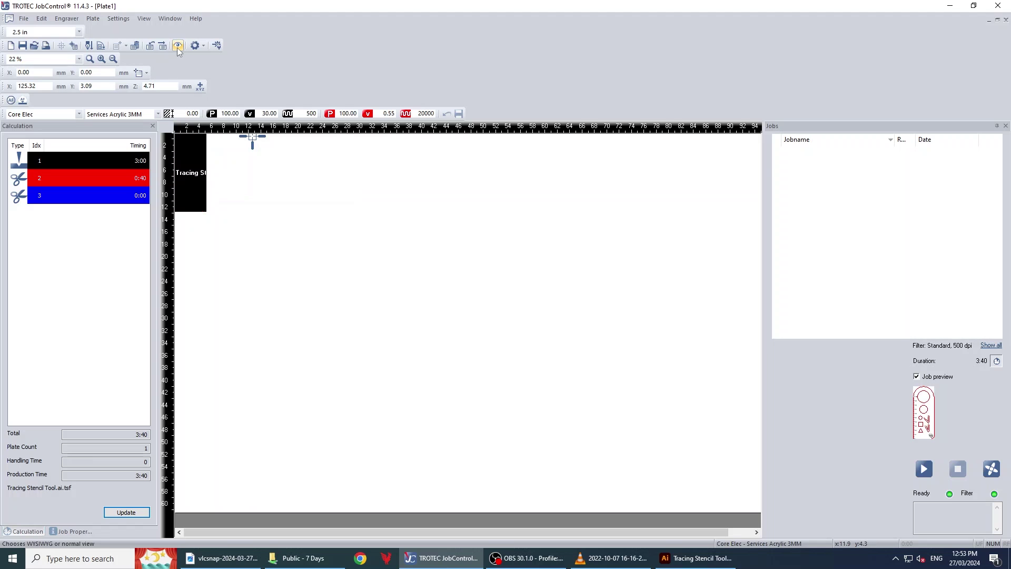
pyautogui.rightClick(194, 155)
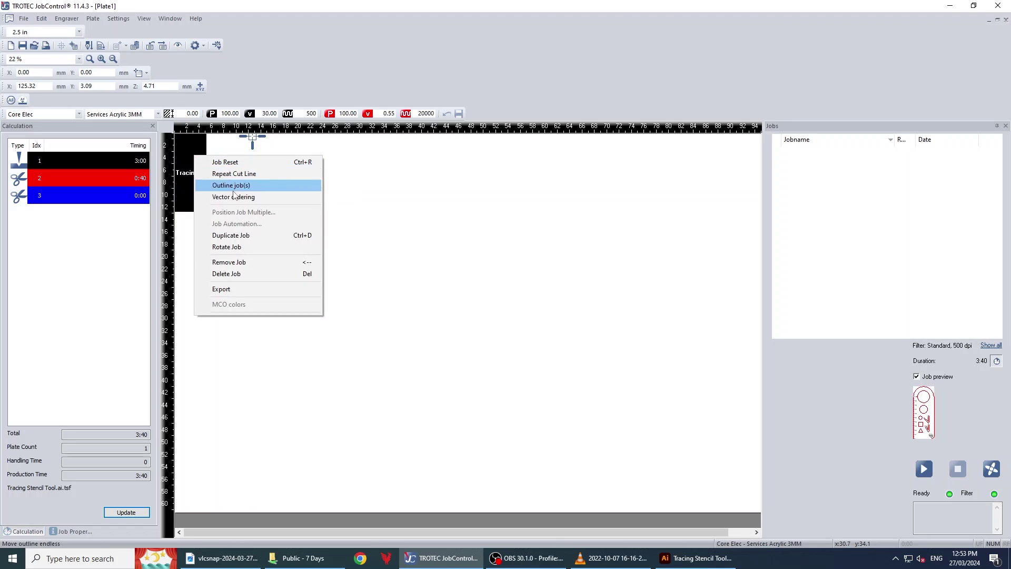
pyautogui.click(245, 248)
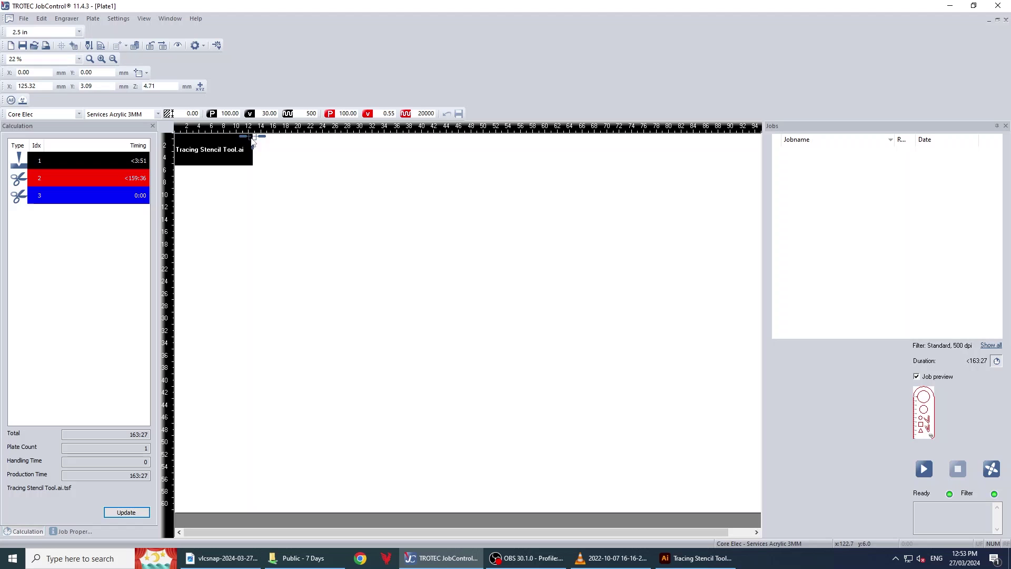
# - Move the rotated job to the laser head marker at X 125.32, Y 3.09 mm and start the laser job
pyautogui.moveTo(238, 146); pyautogui.dragTo(294, 150)
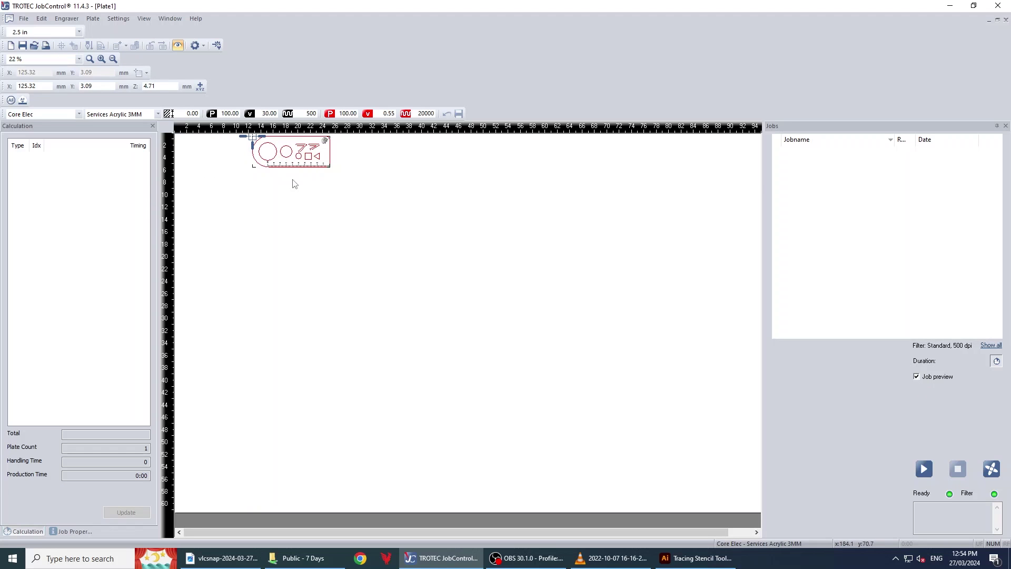
pyautogui.click(930, 473)
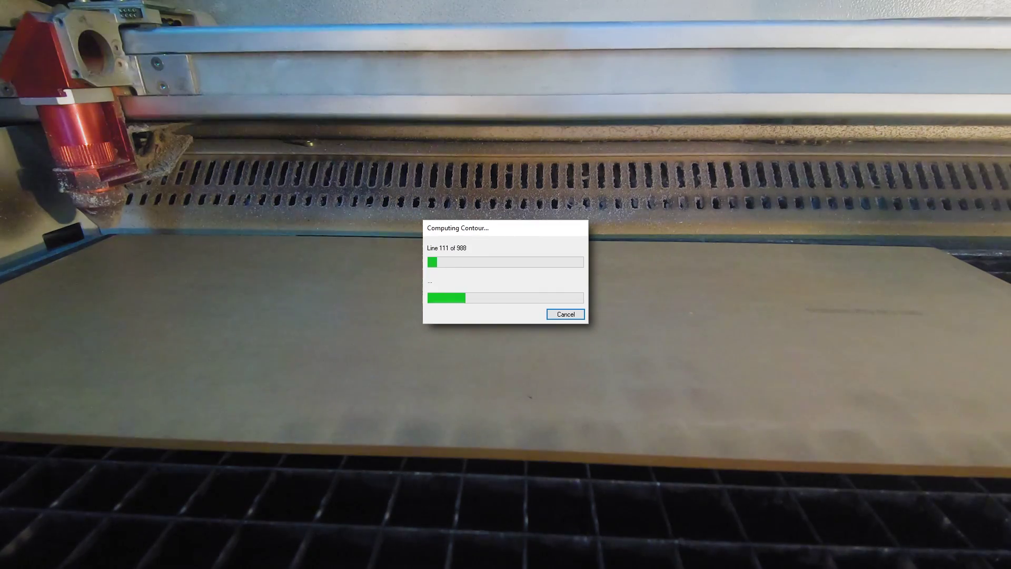